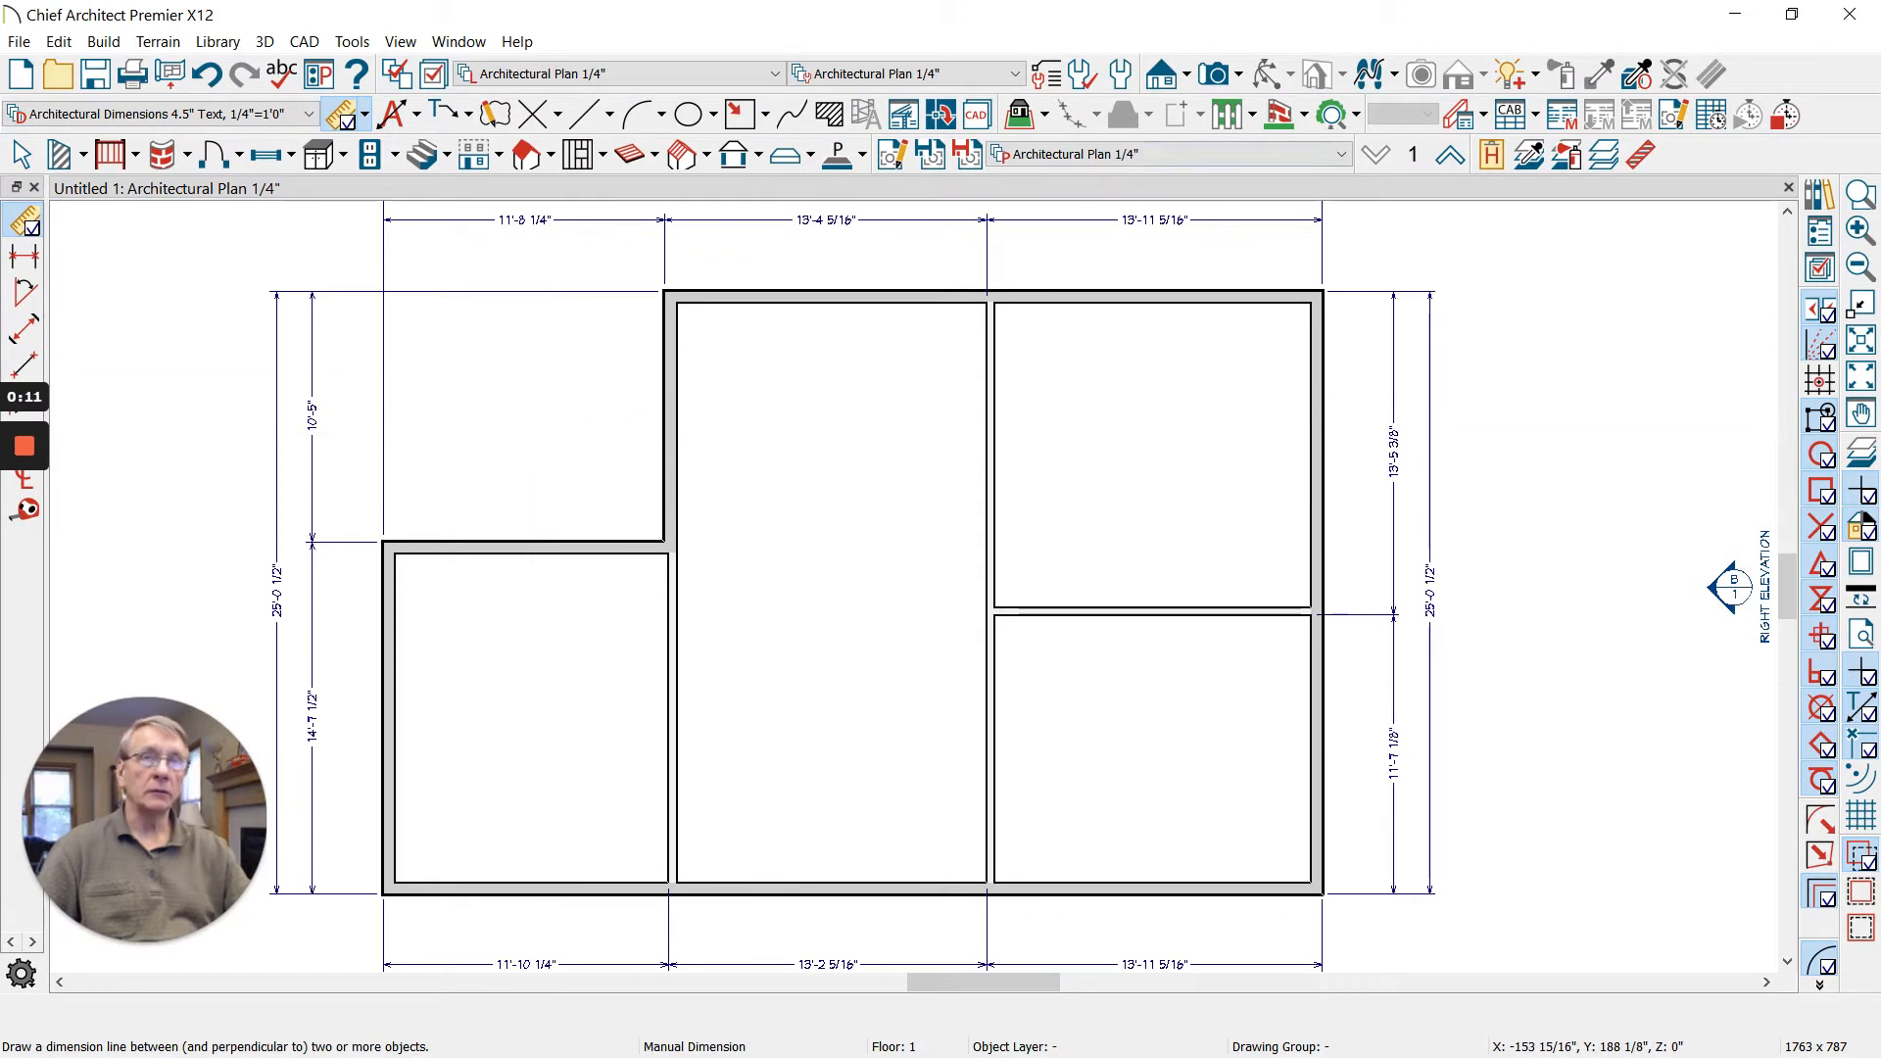
# - Move the interior wall between the middle and right-hand rooms by setting the middle span of the upper dimension string to 15'
pyautogui.scroll(-1, 1295, 777)
pyautogui.scroll(3, 1358, 634)
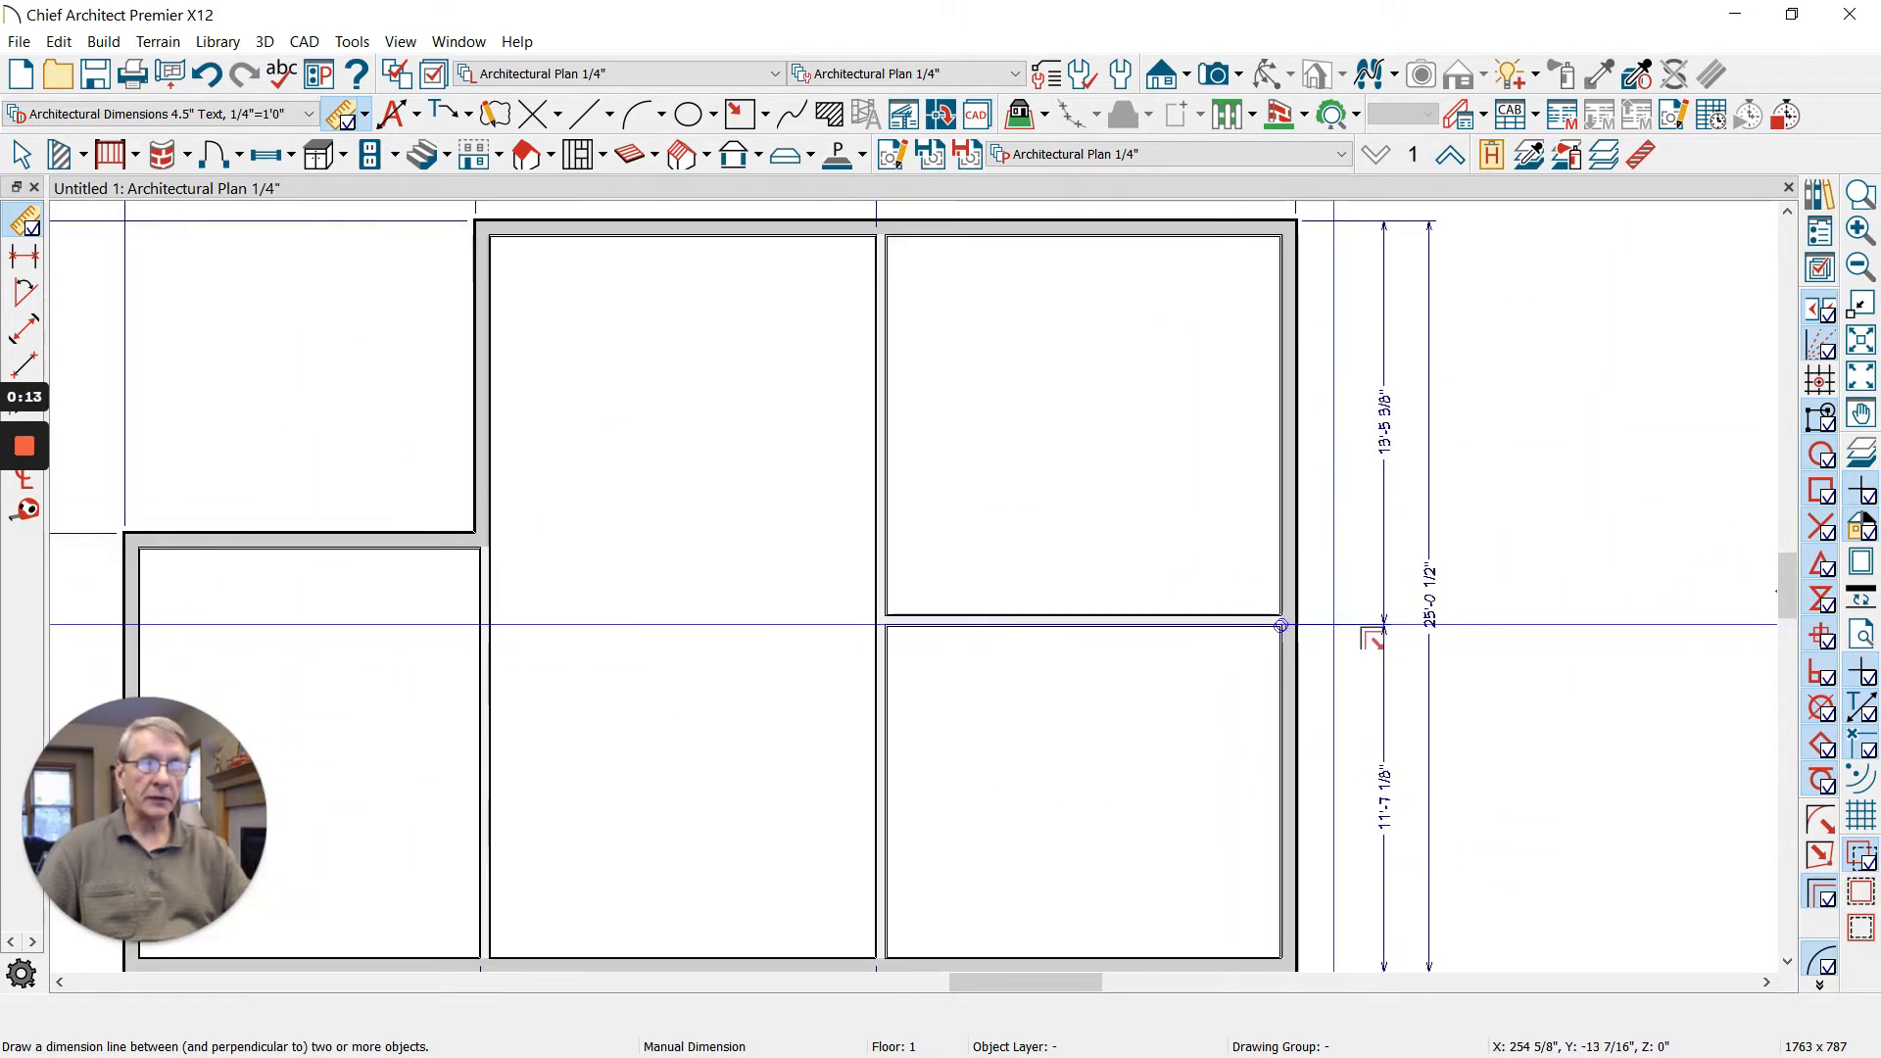
pyautogui.scroll(-4, 1374, 630)
pyautogui.scroll(3, 1010, 212)
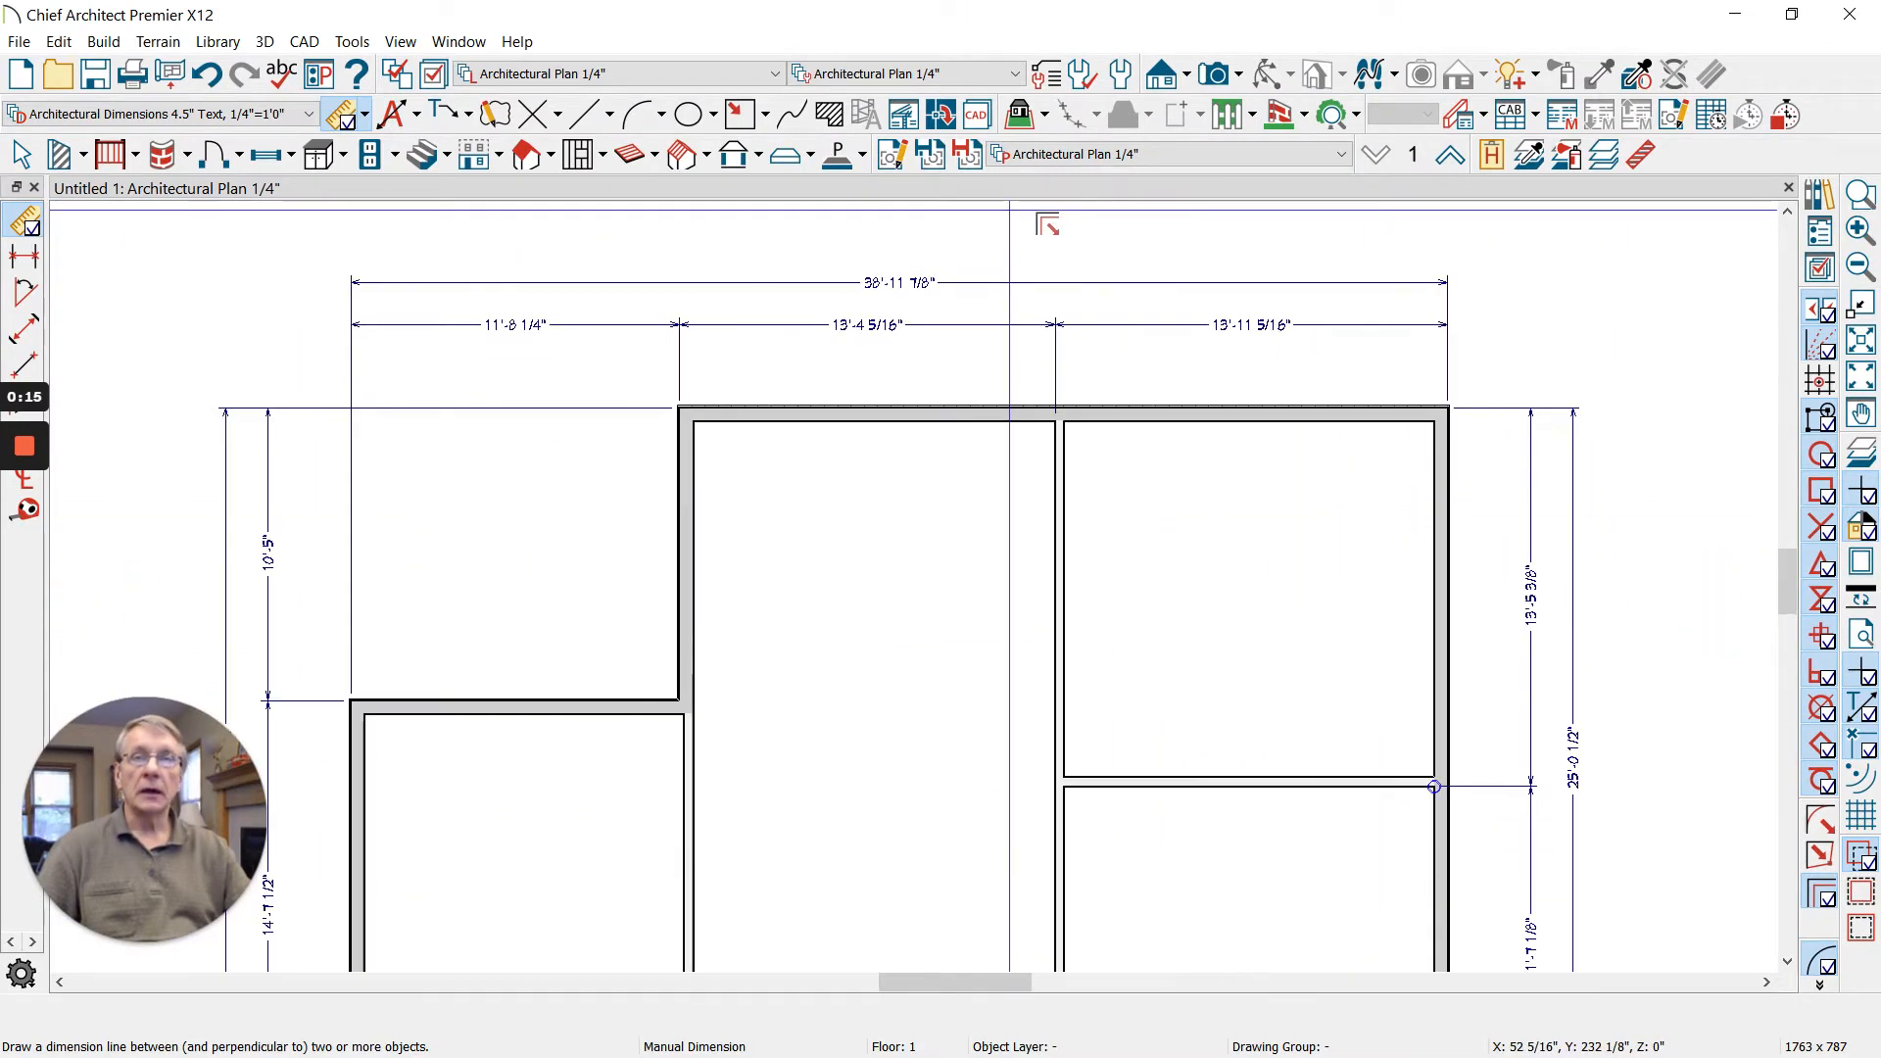
pyautogui.scroll(-1, 975, 257)
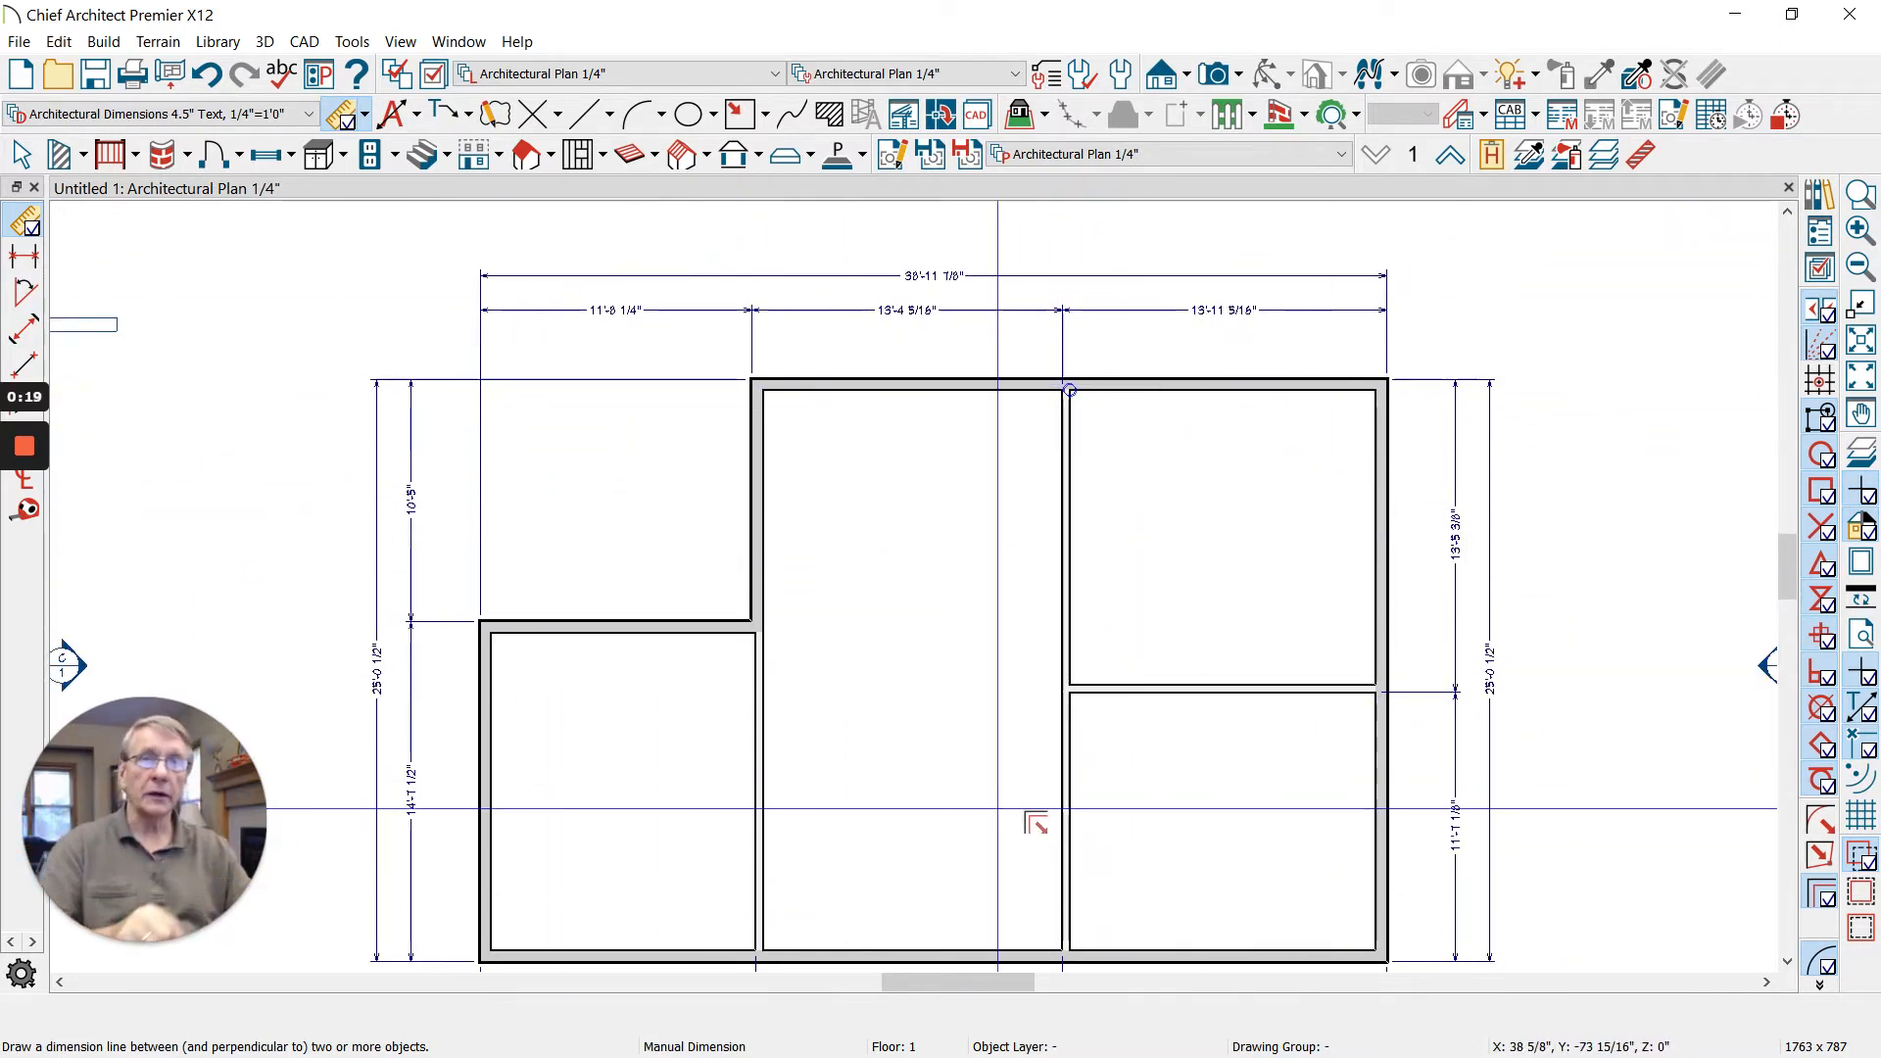
pyautogui.scroll(1, 936, 269)
pyautogui.scroll(1, 936, 269)
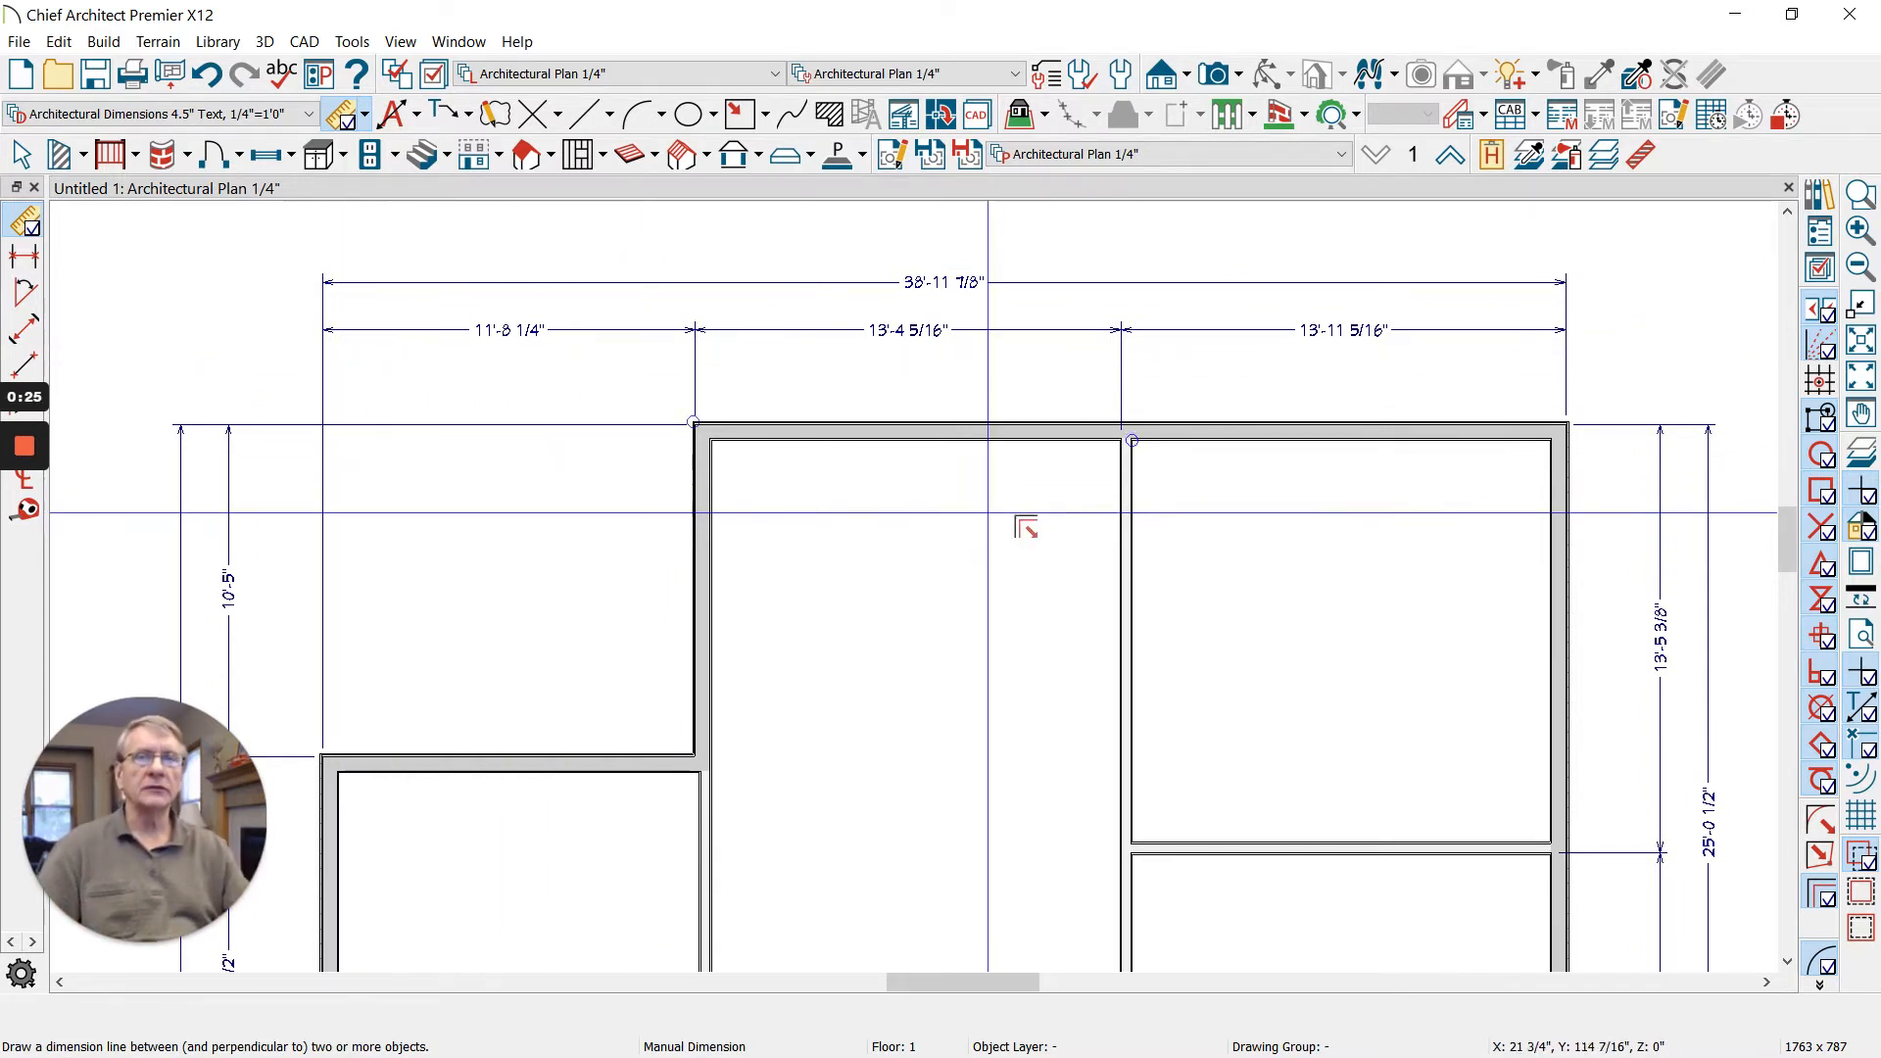
pyautogui.click(1125, 610)
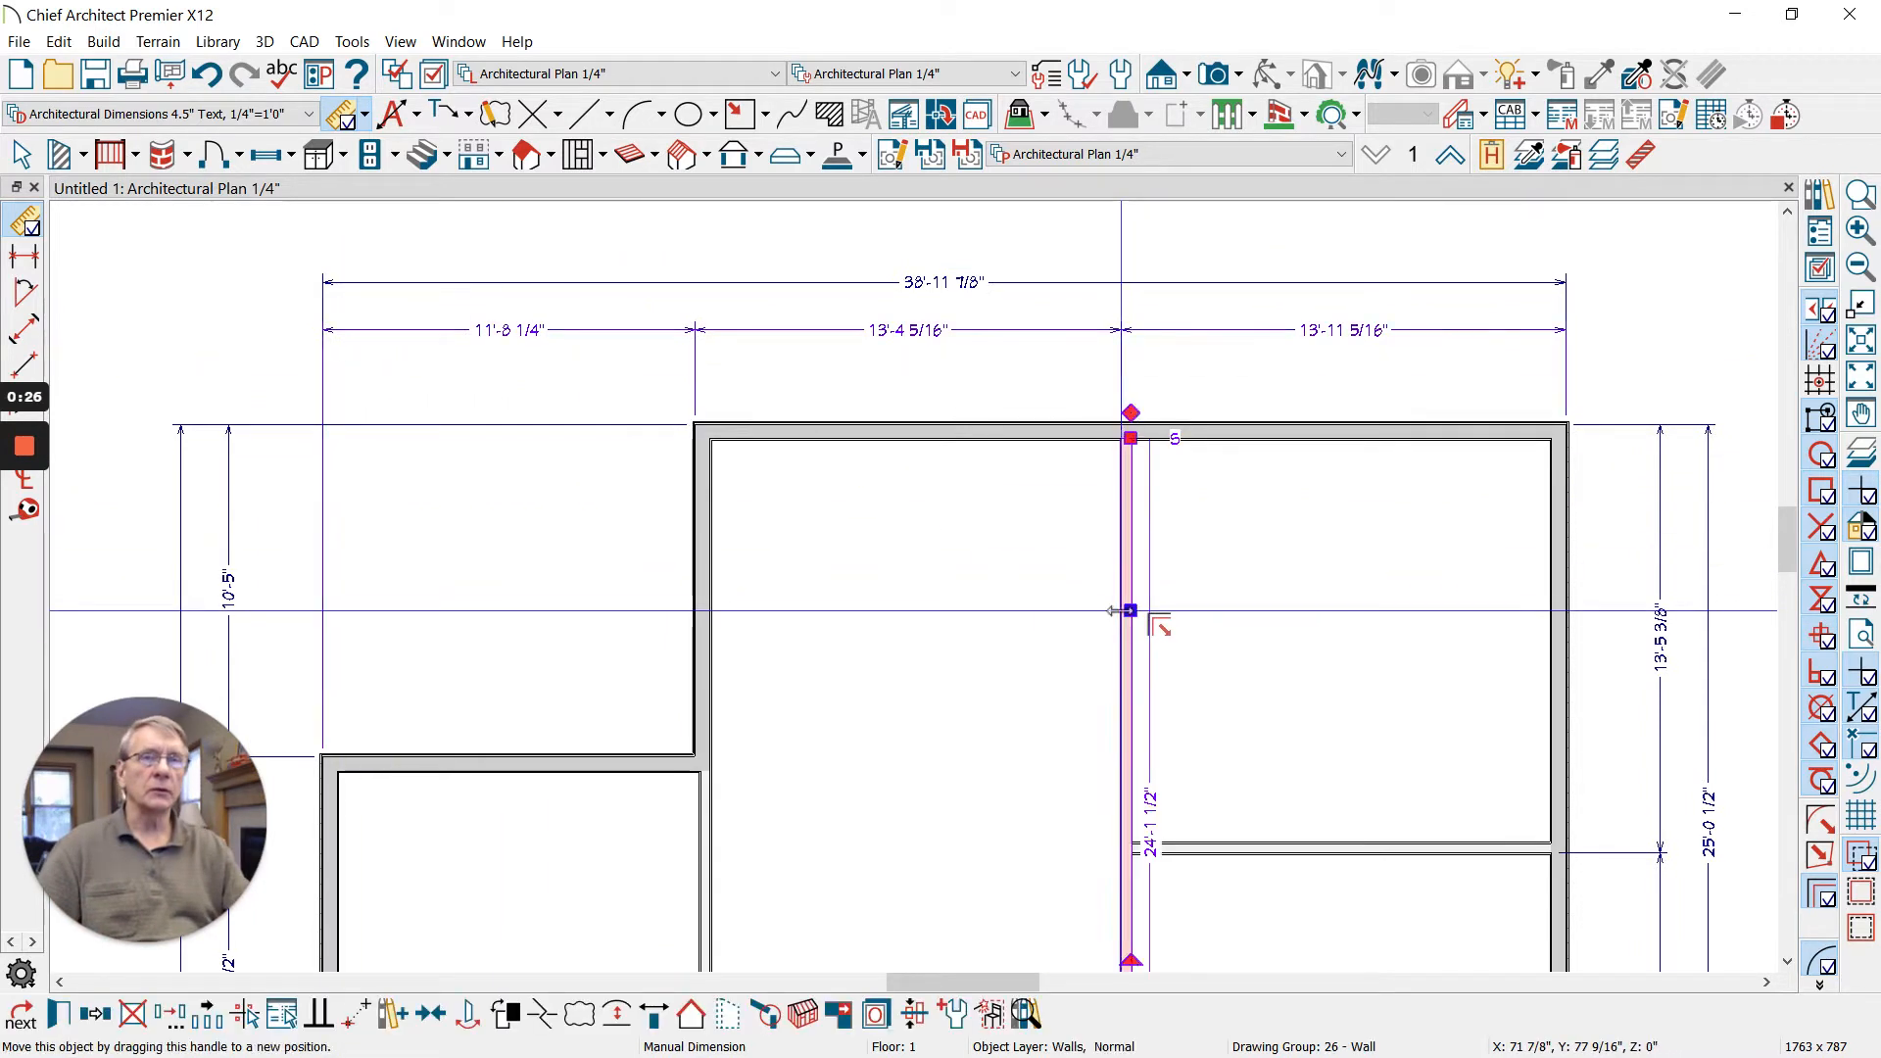
pyautogui.click(914, 338)
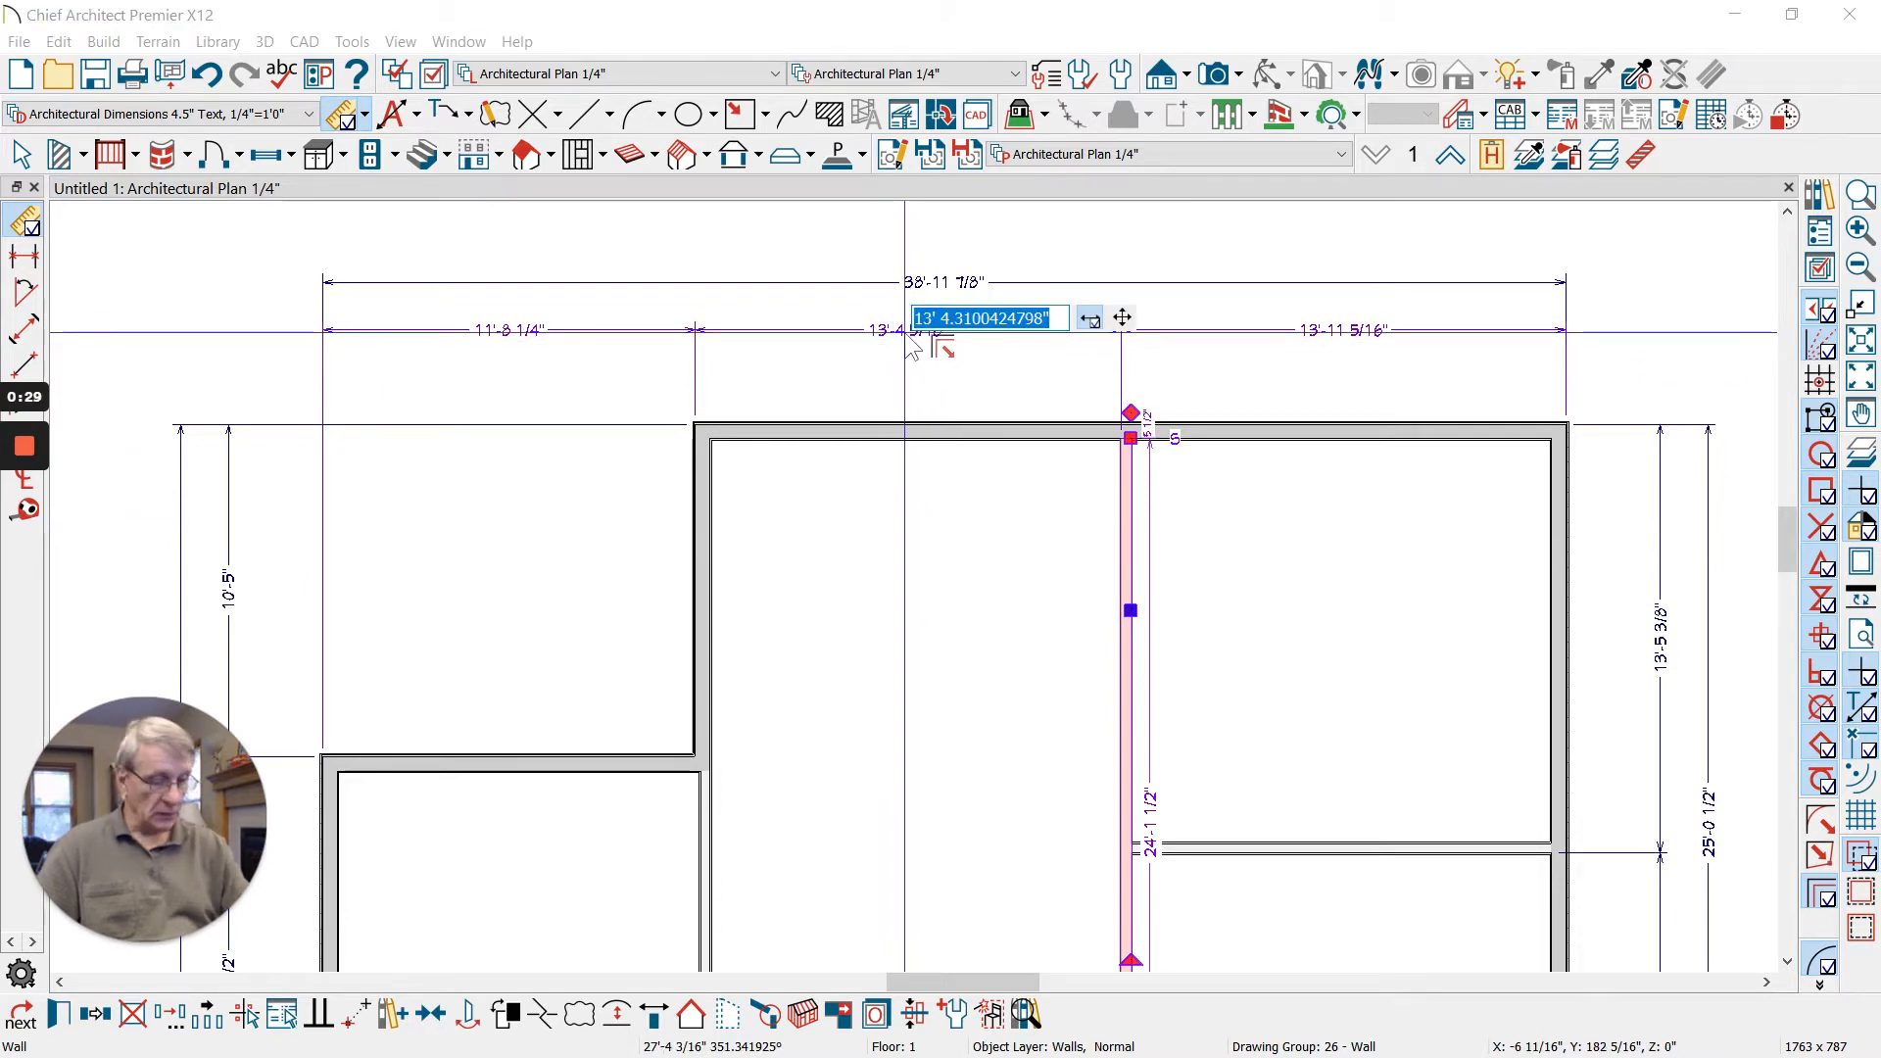
pyautogui.write('15')
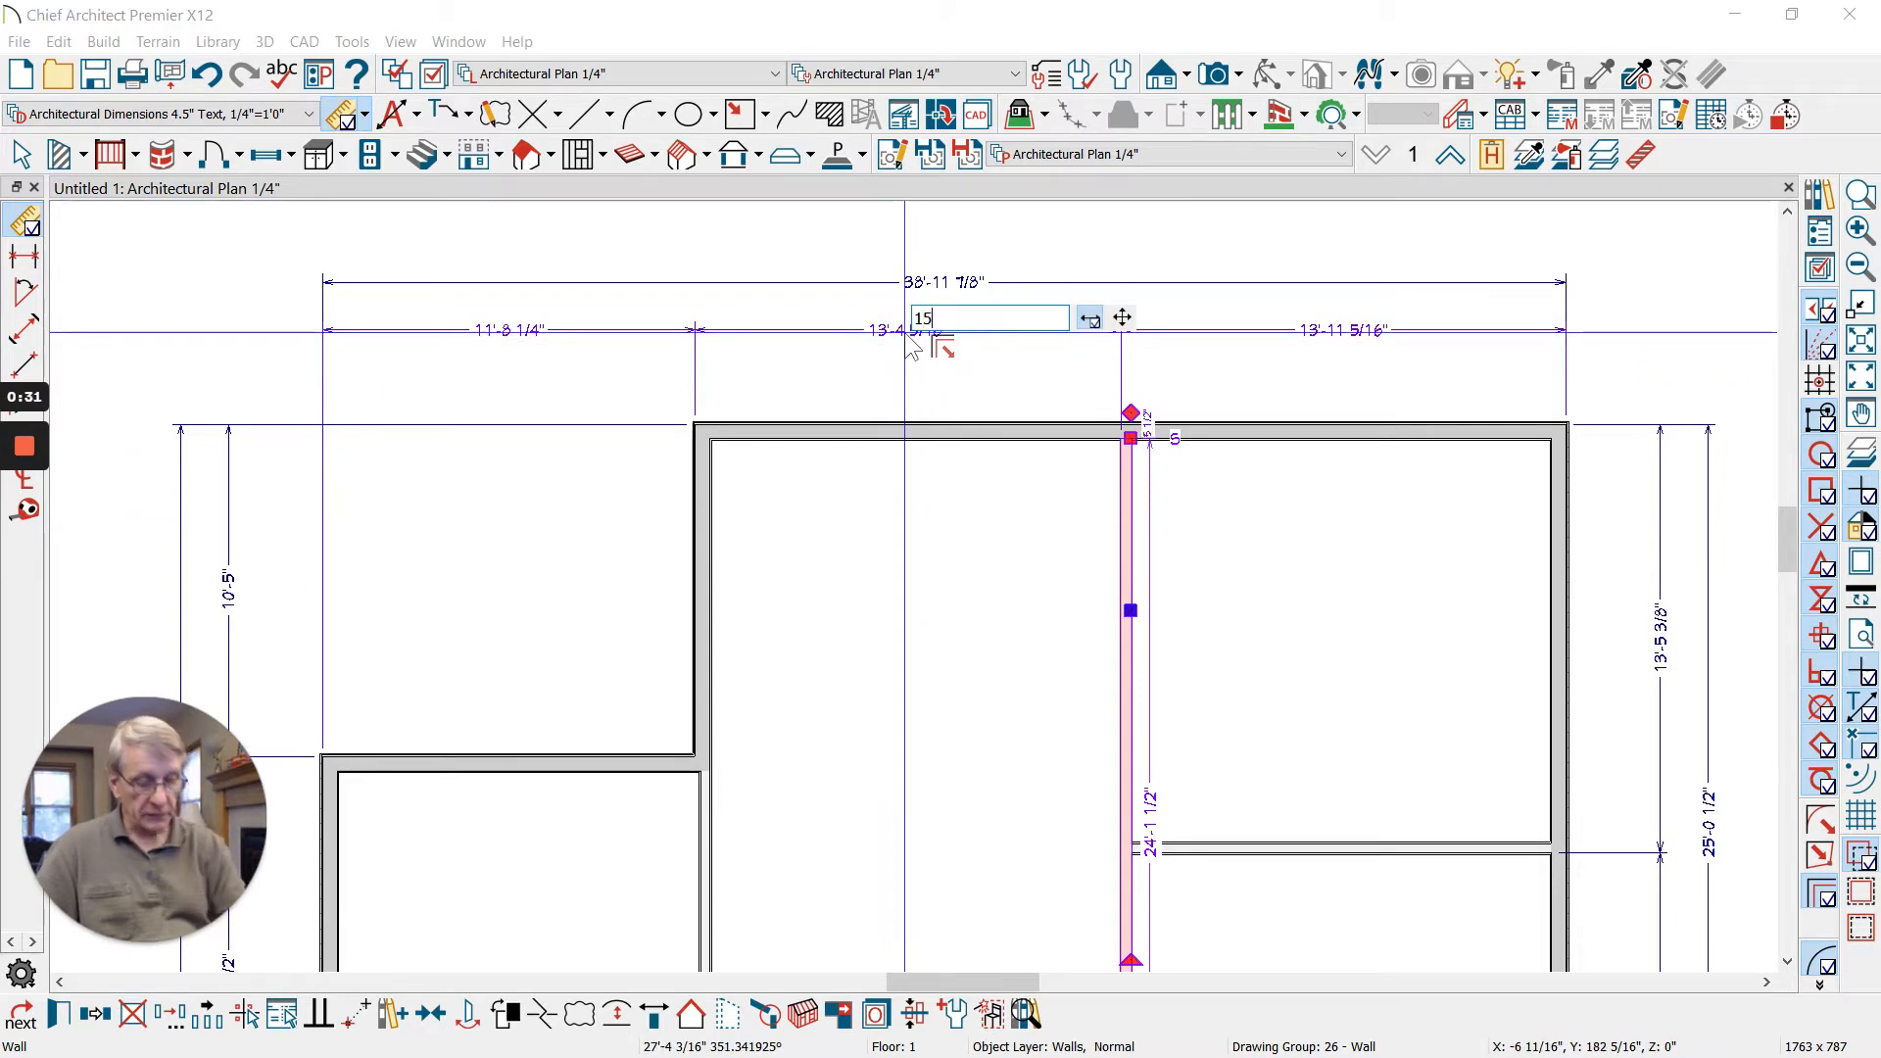
pyautogui.write("'")
pyautogui.press('Return')
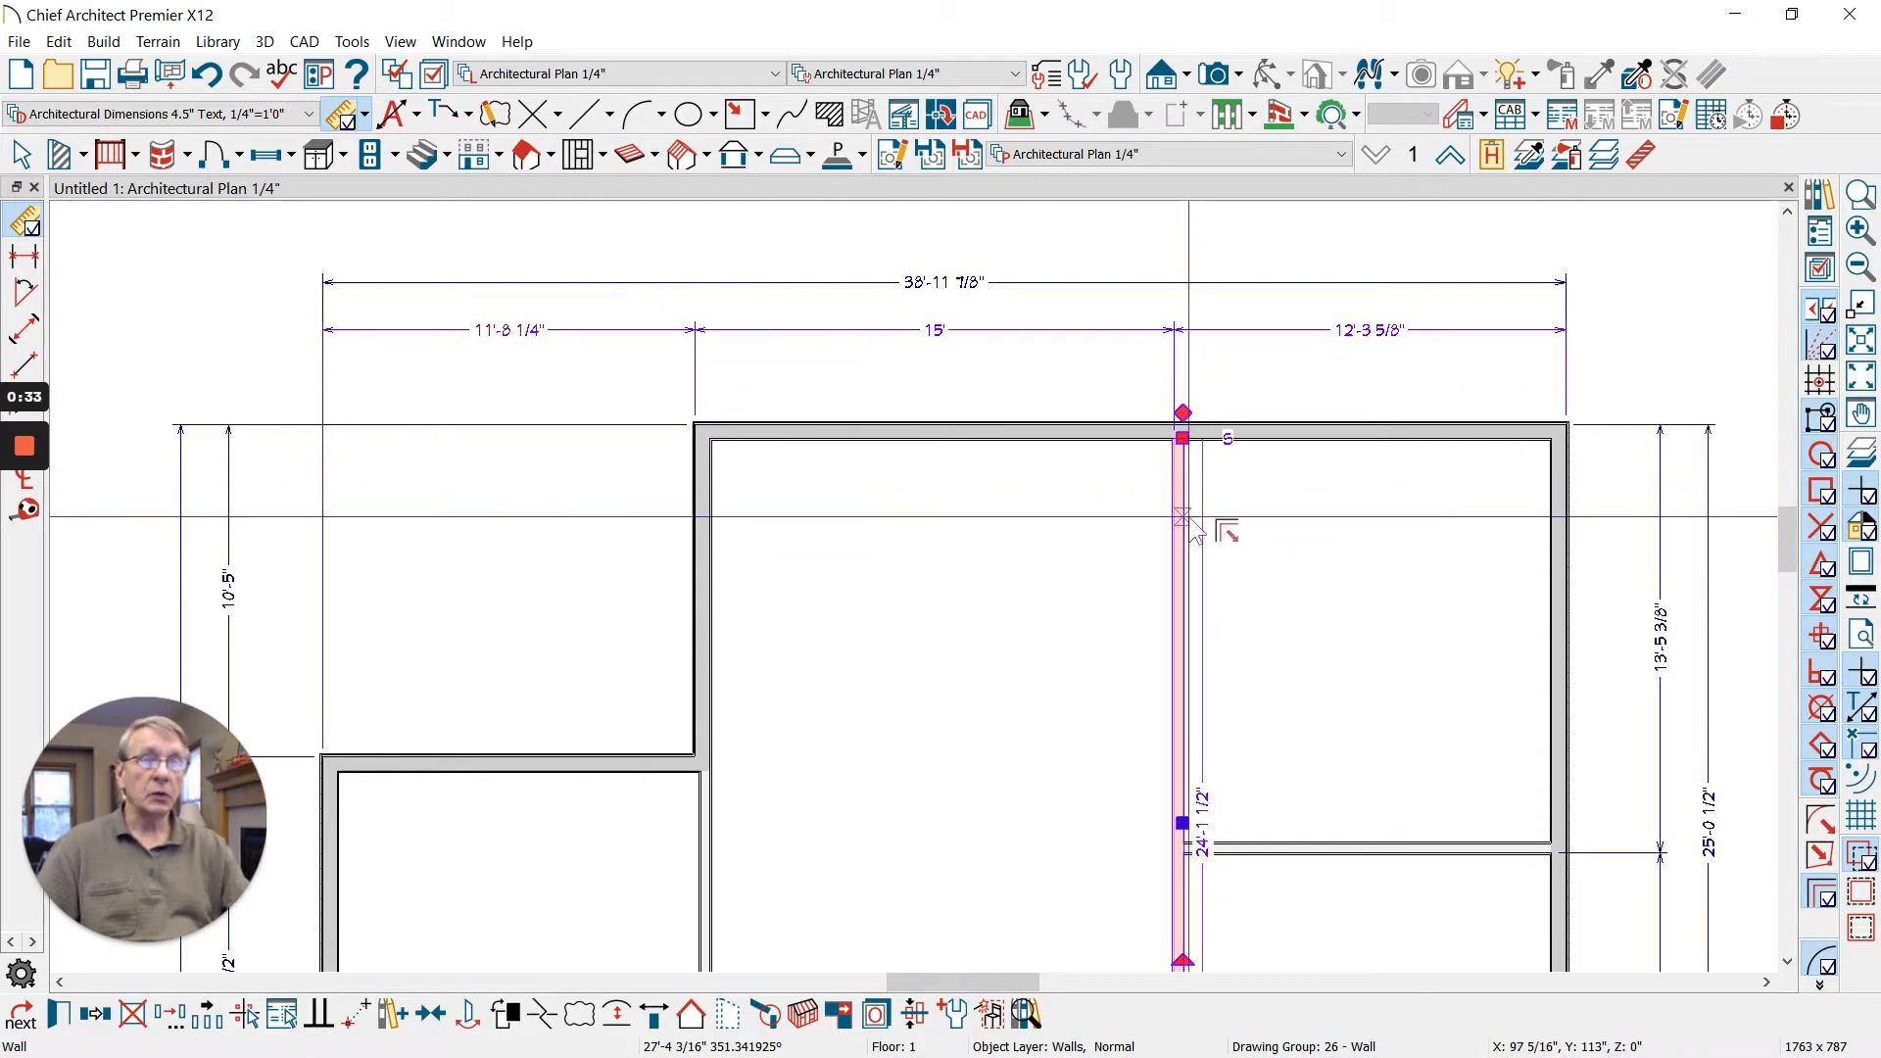
# - Extend the top exterior wall to the right by setting the rightmost span of the upper dimension string to 15'
pyautogui.click(1423, 295)
pyautogui.scroll(1, 1408, 285)
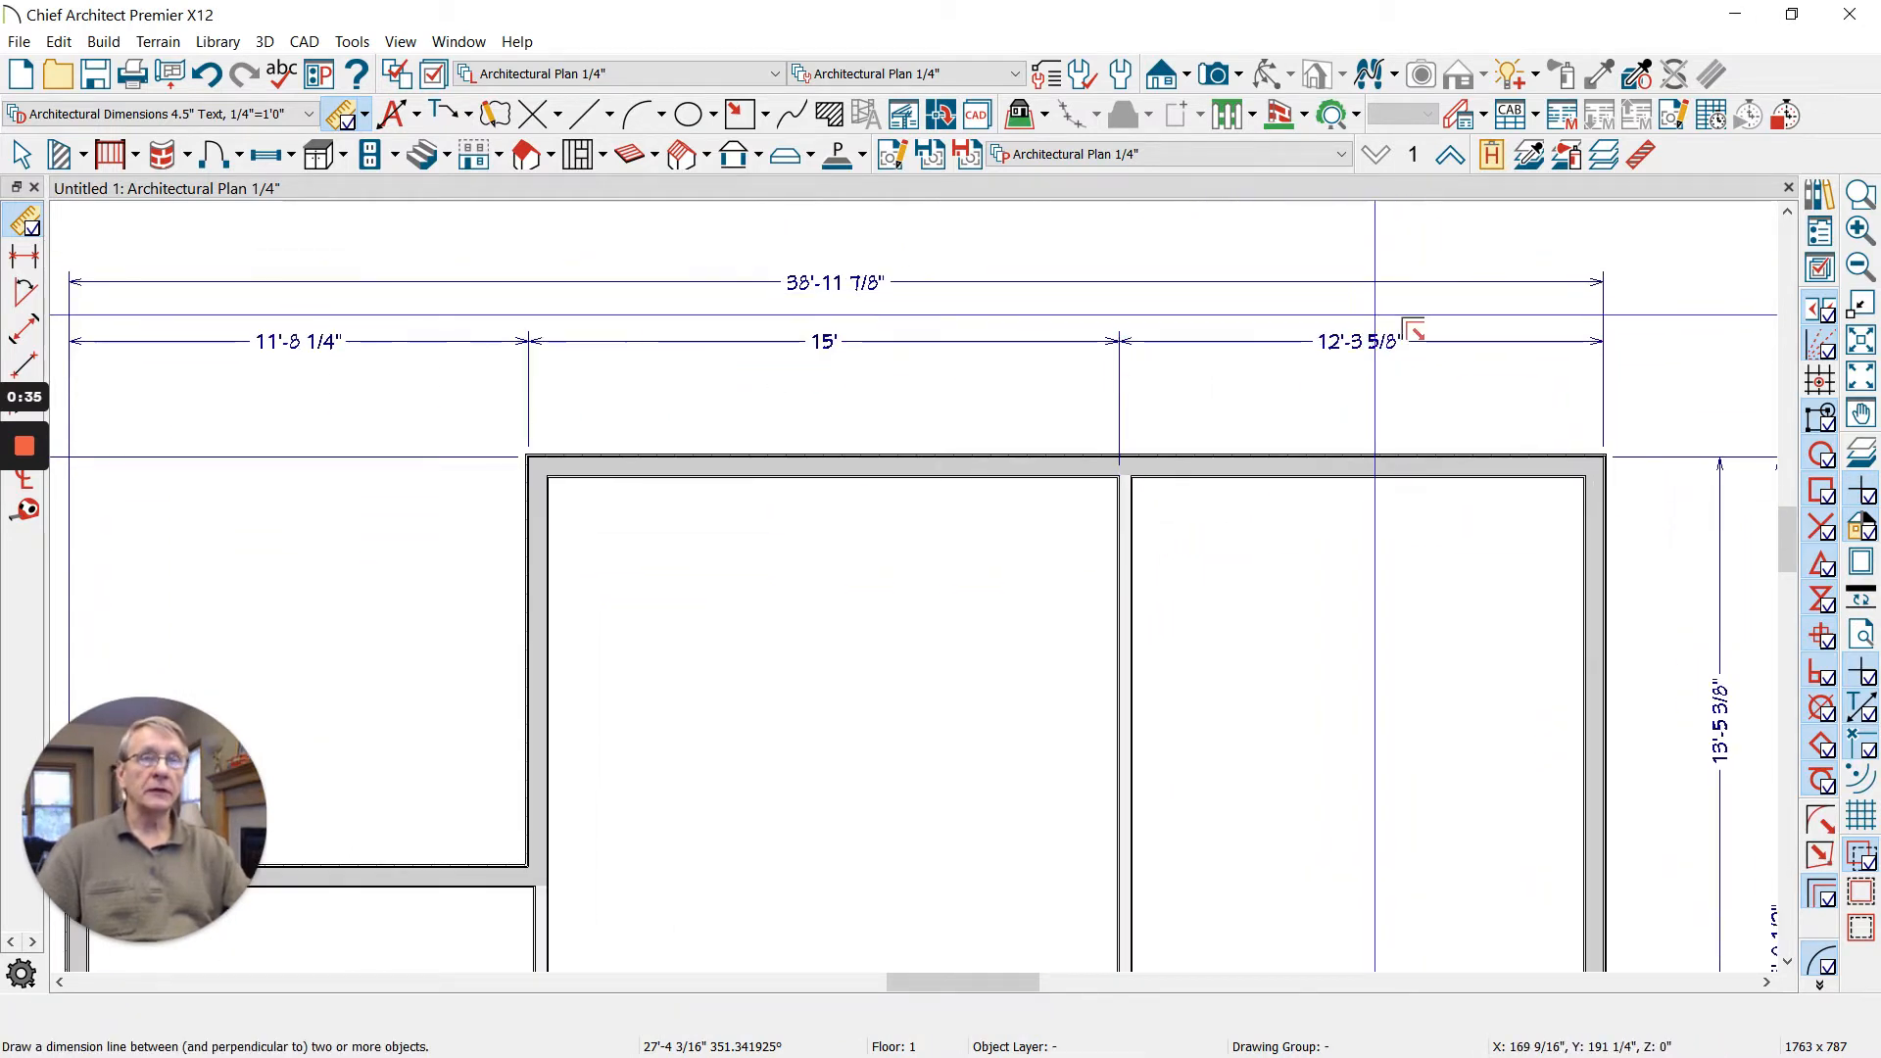
pyautogui.click(1371, 467)
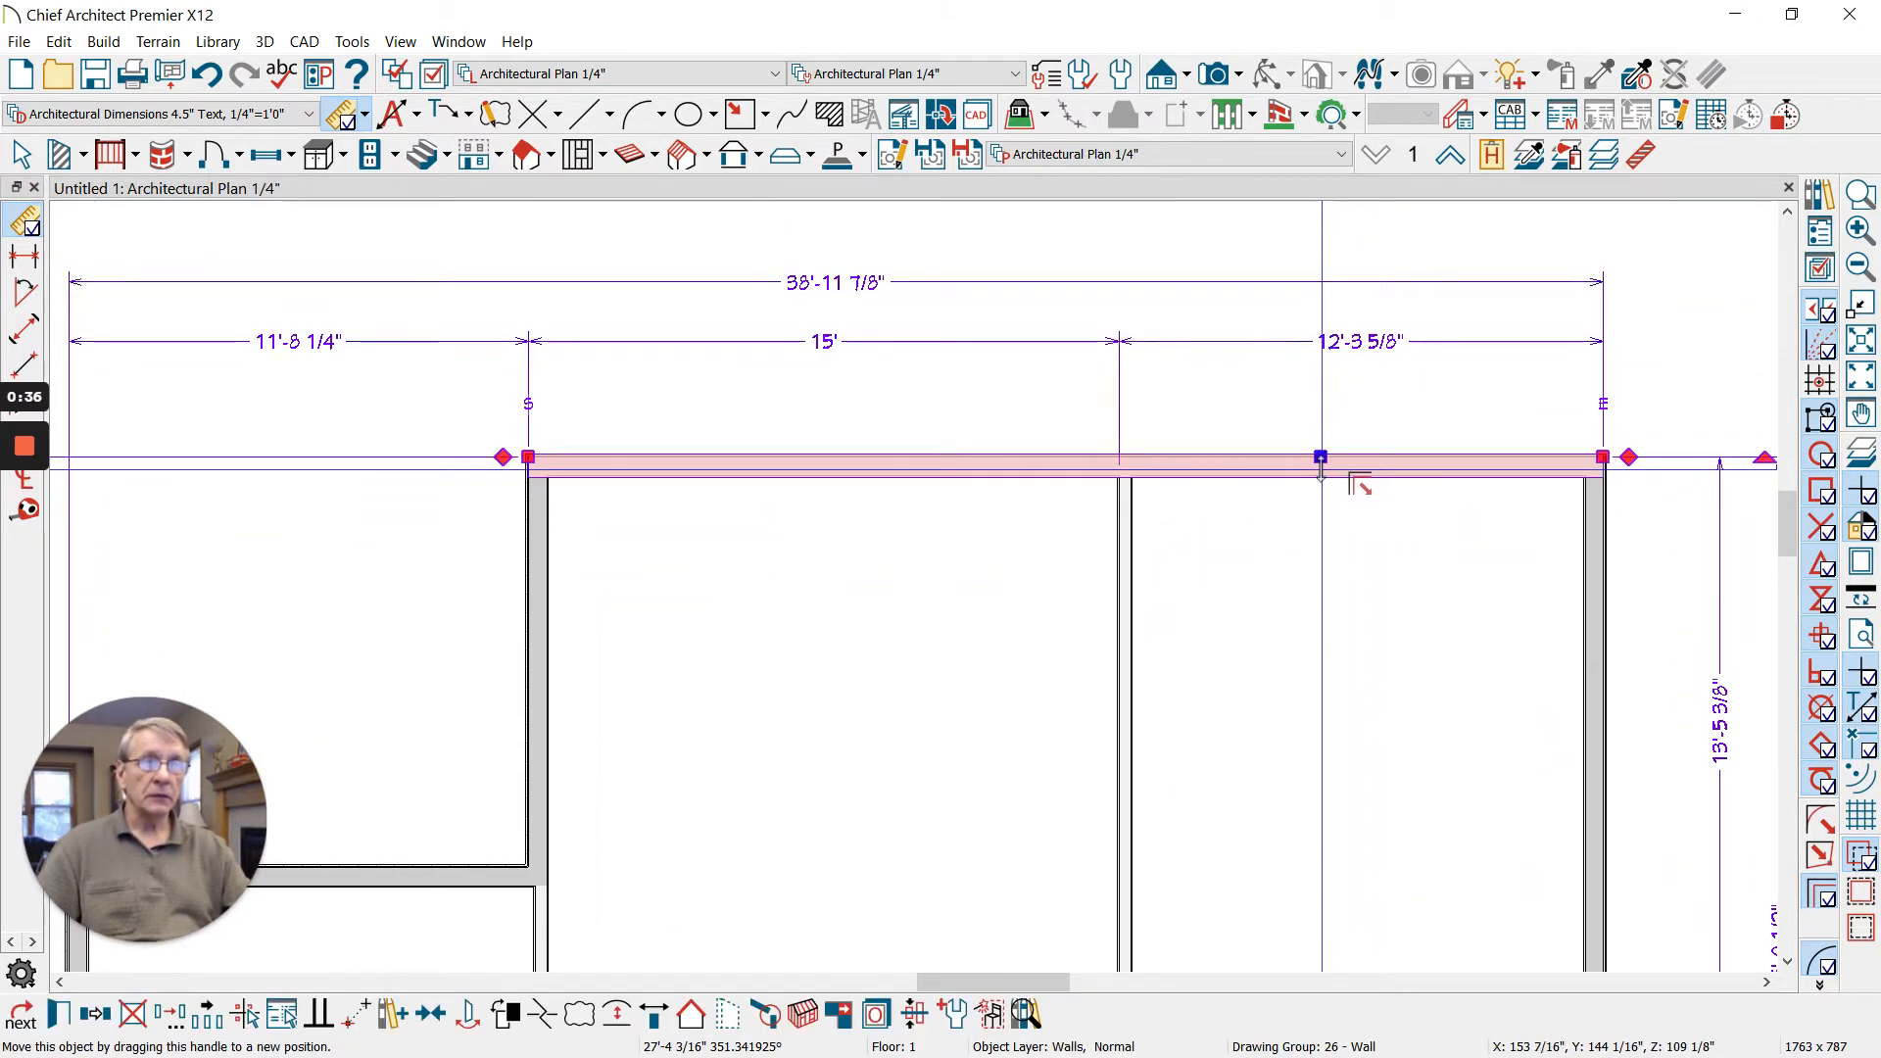
pyautogui.click(1375, 353)
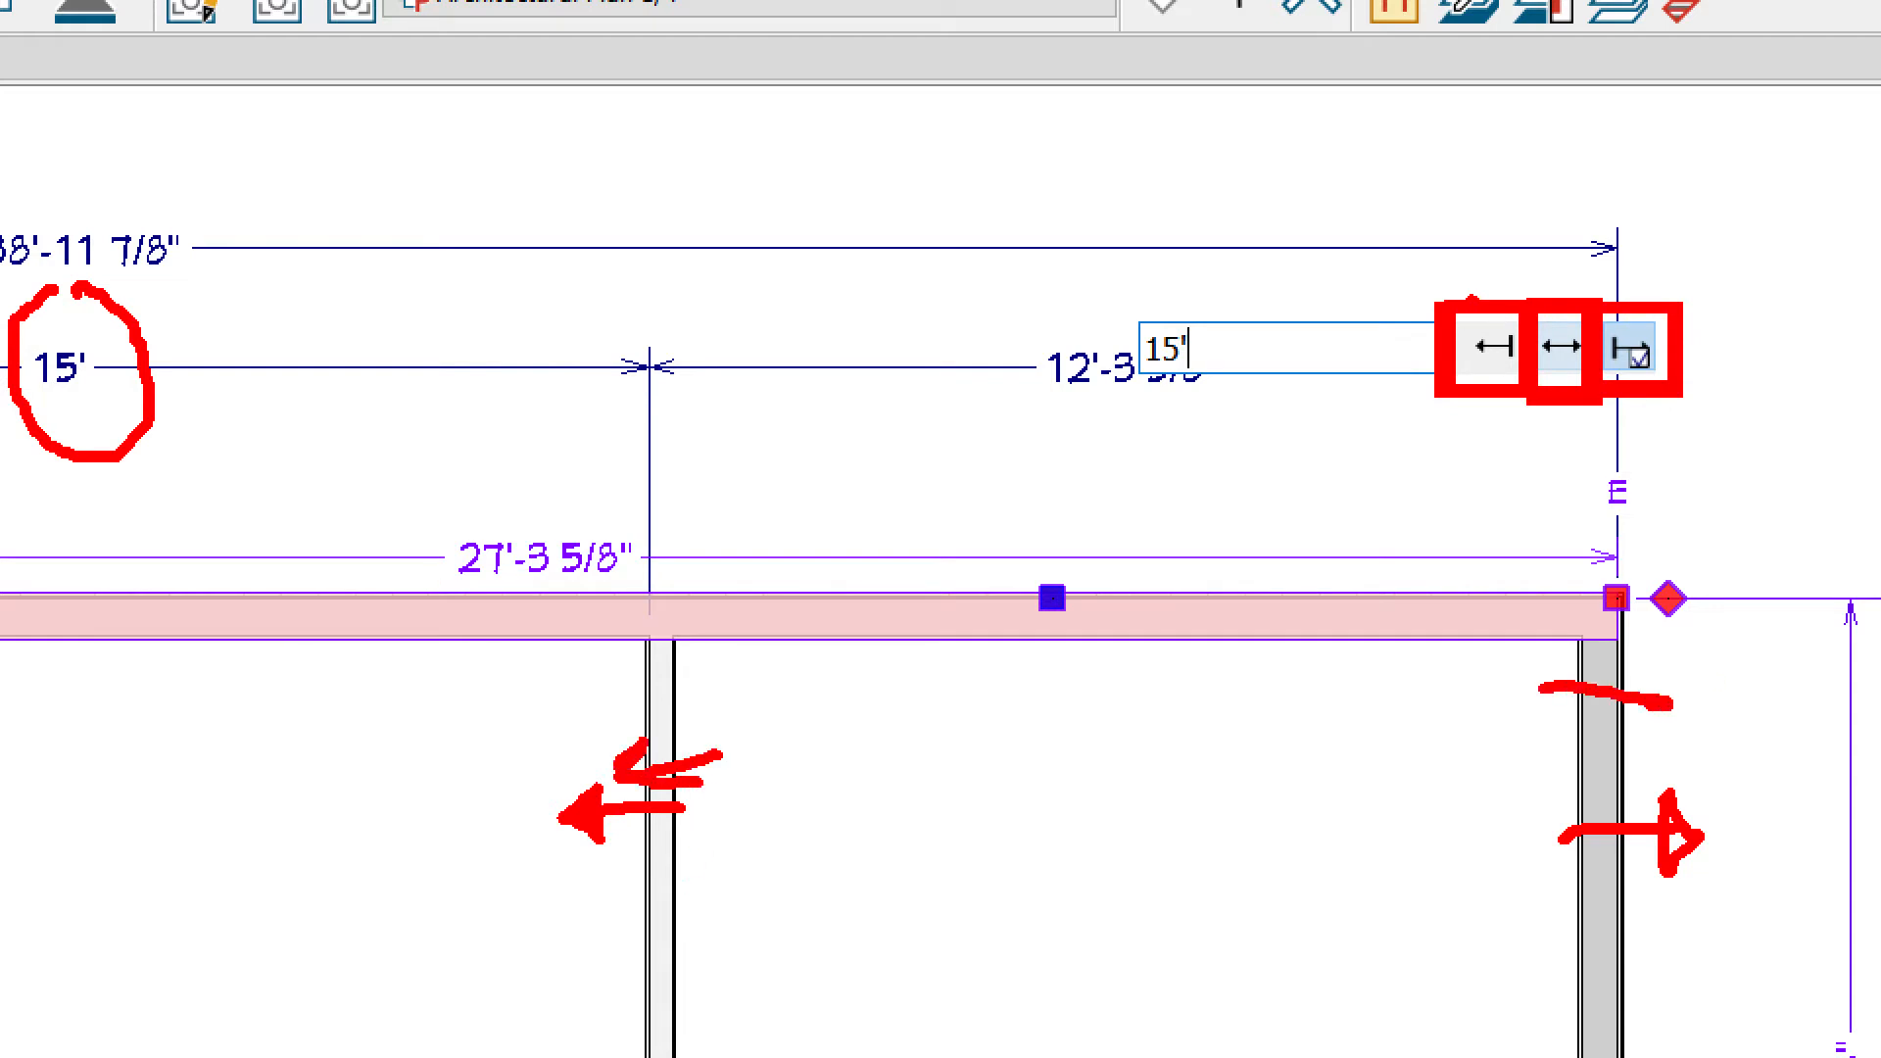
pyautogui.press('Return')
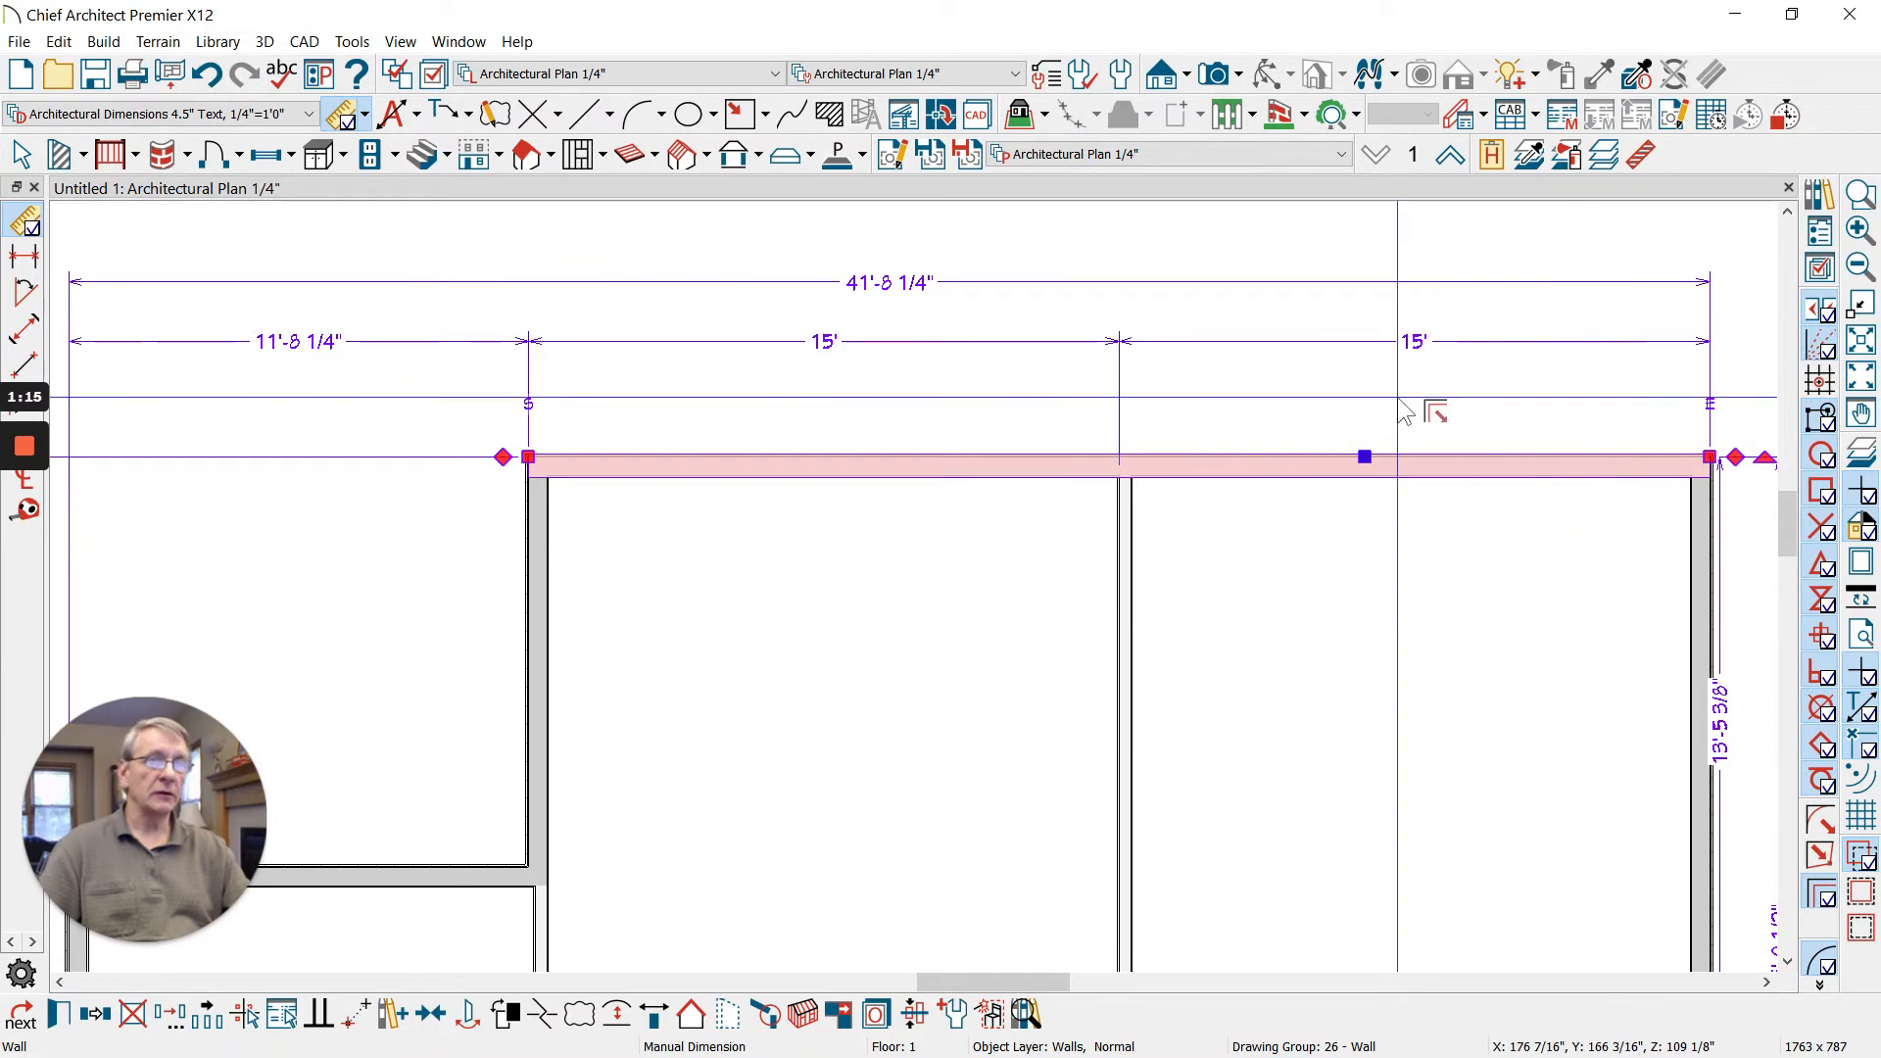
pyautogui.scroll(-1, 1237, 348)
pyautogui.click(1536, 341)
pyautogui.press('BackSpace')
pyautogui.scroll(-3, 1175, 299)
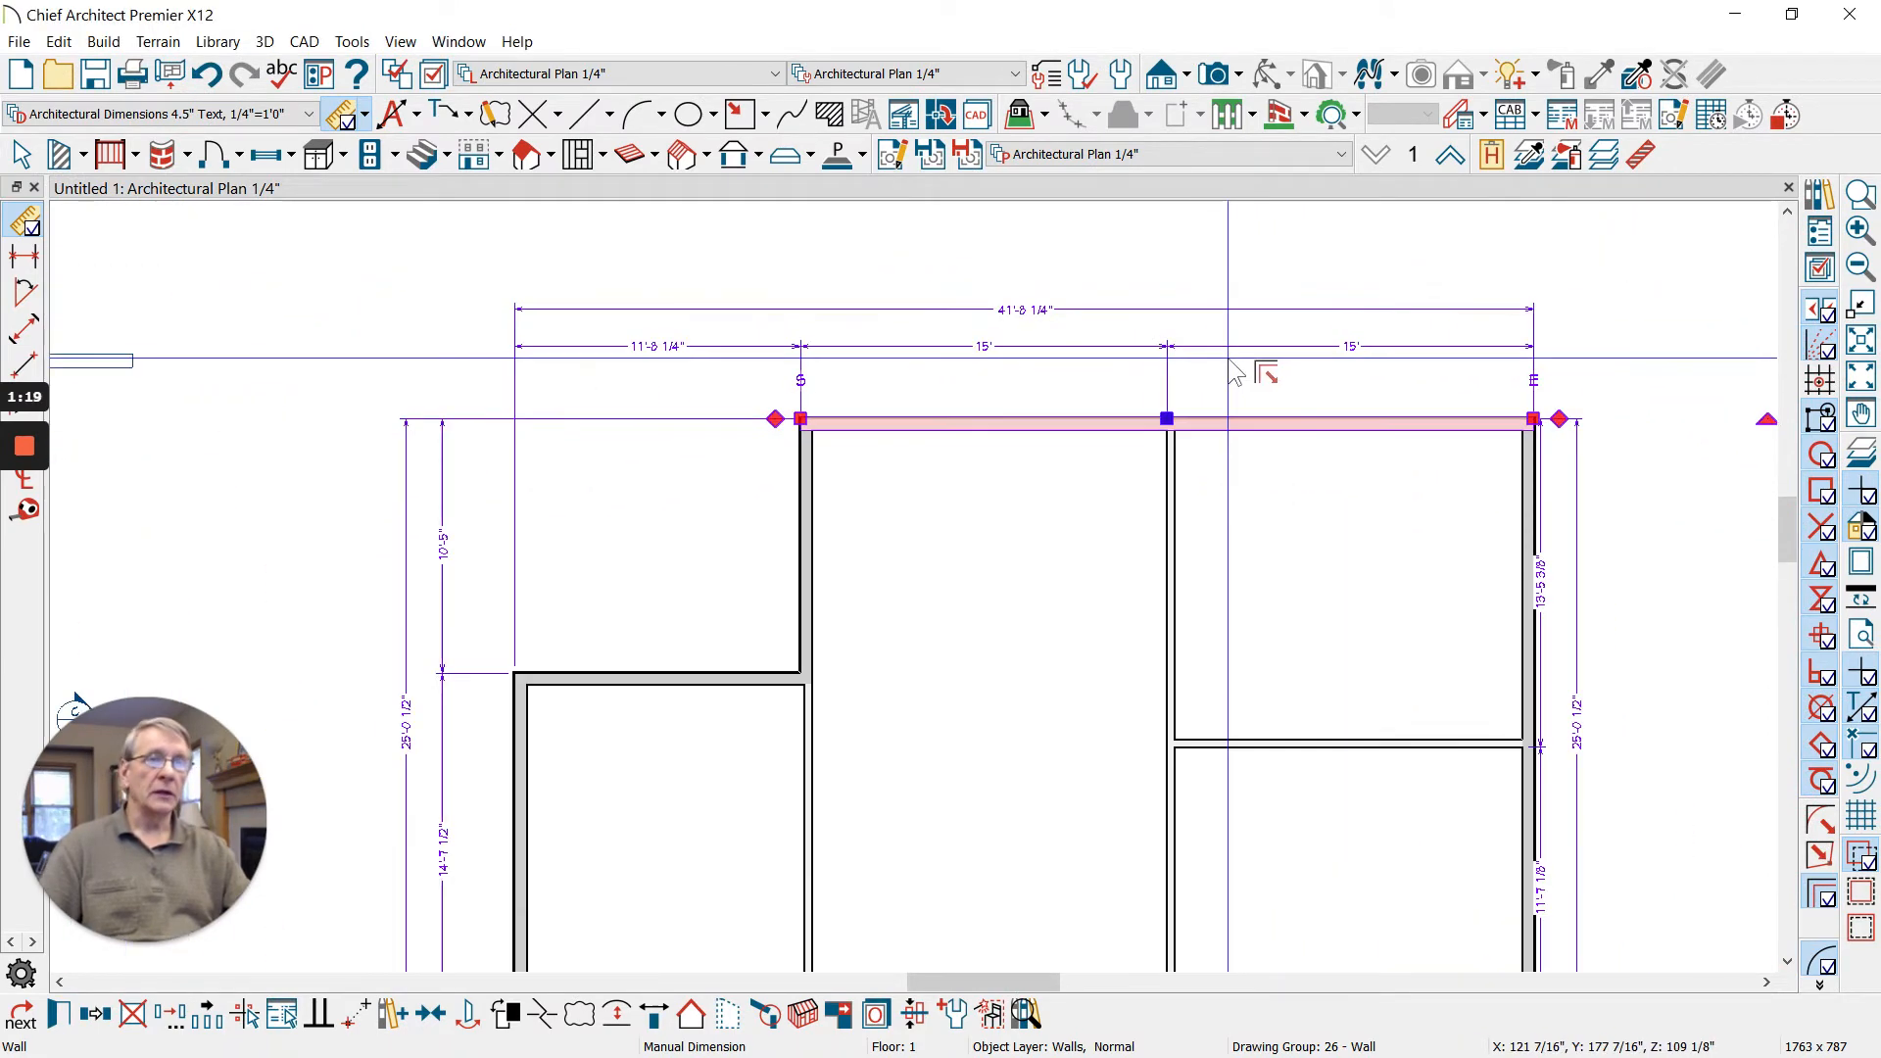
pyautogui.scroll(-1, 569, 793)
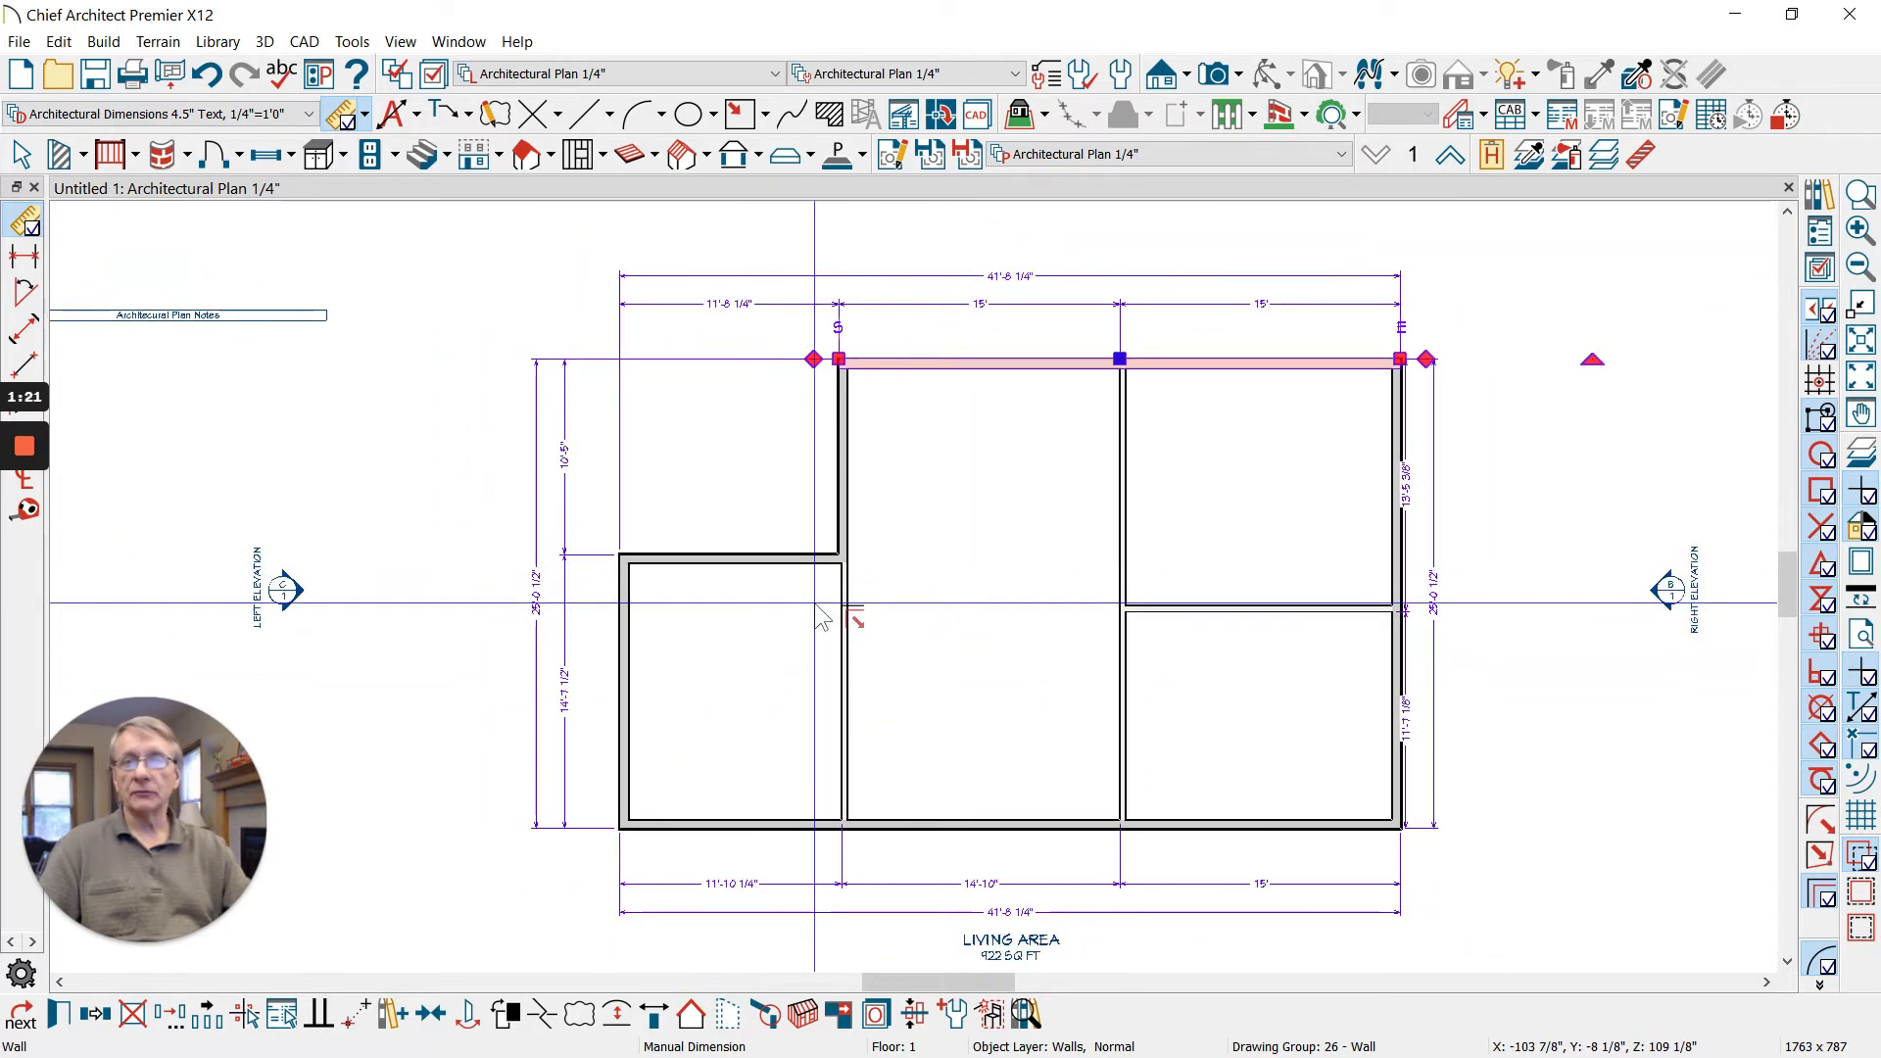
pyautogui.scroll(3, 578, 784)
pyautogui.scroll(-3, 572, 779)
pyautogui.scroll(3, 572, 783)
pyautogui.scroll(1, 730, 416)
pyautogui.scroll(-5, 854, 607)
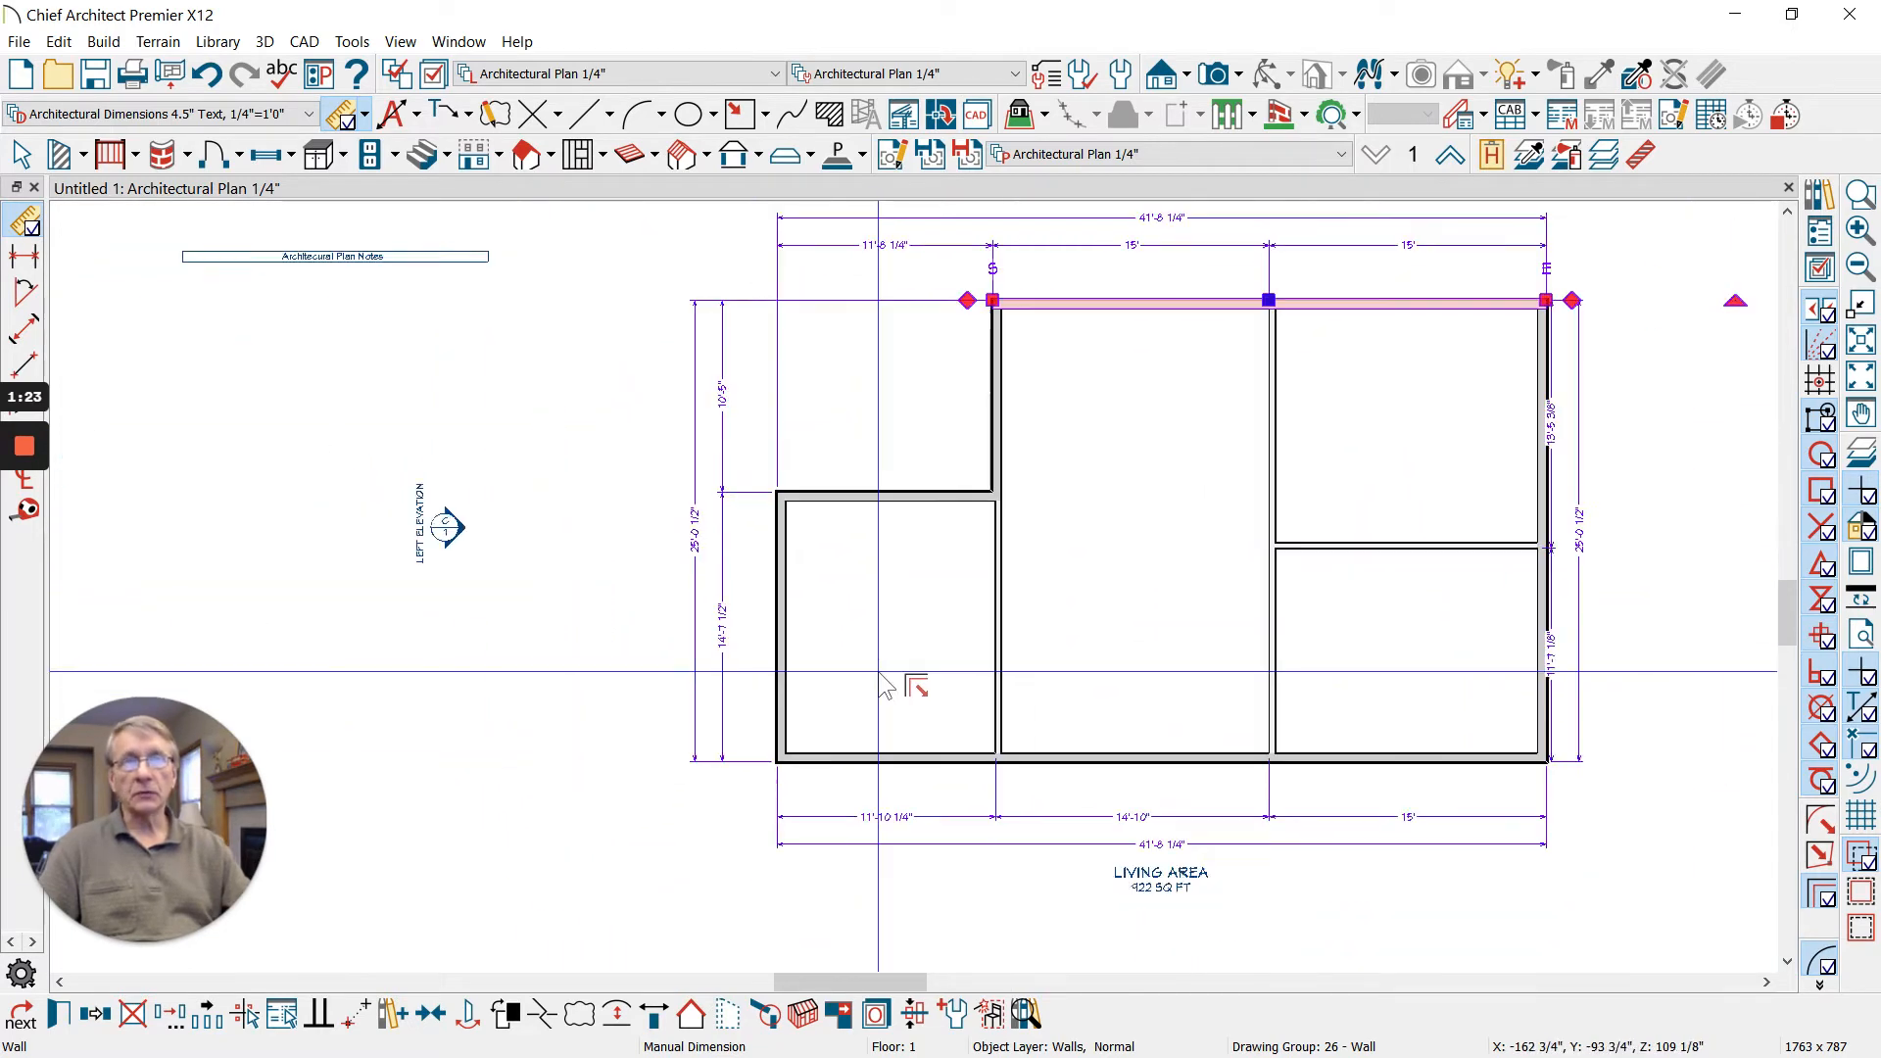
# - Move the upper wall of the left-hand room by setting its distance from the top exterior wall to 10'
pyautogui.scroll(3, 850, 285)
pyautogui.scroll(1, 851, 371)
pyautogui.click(946, 619)
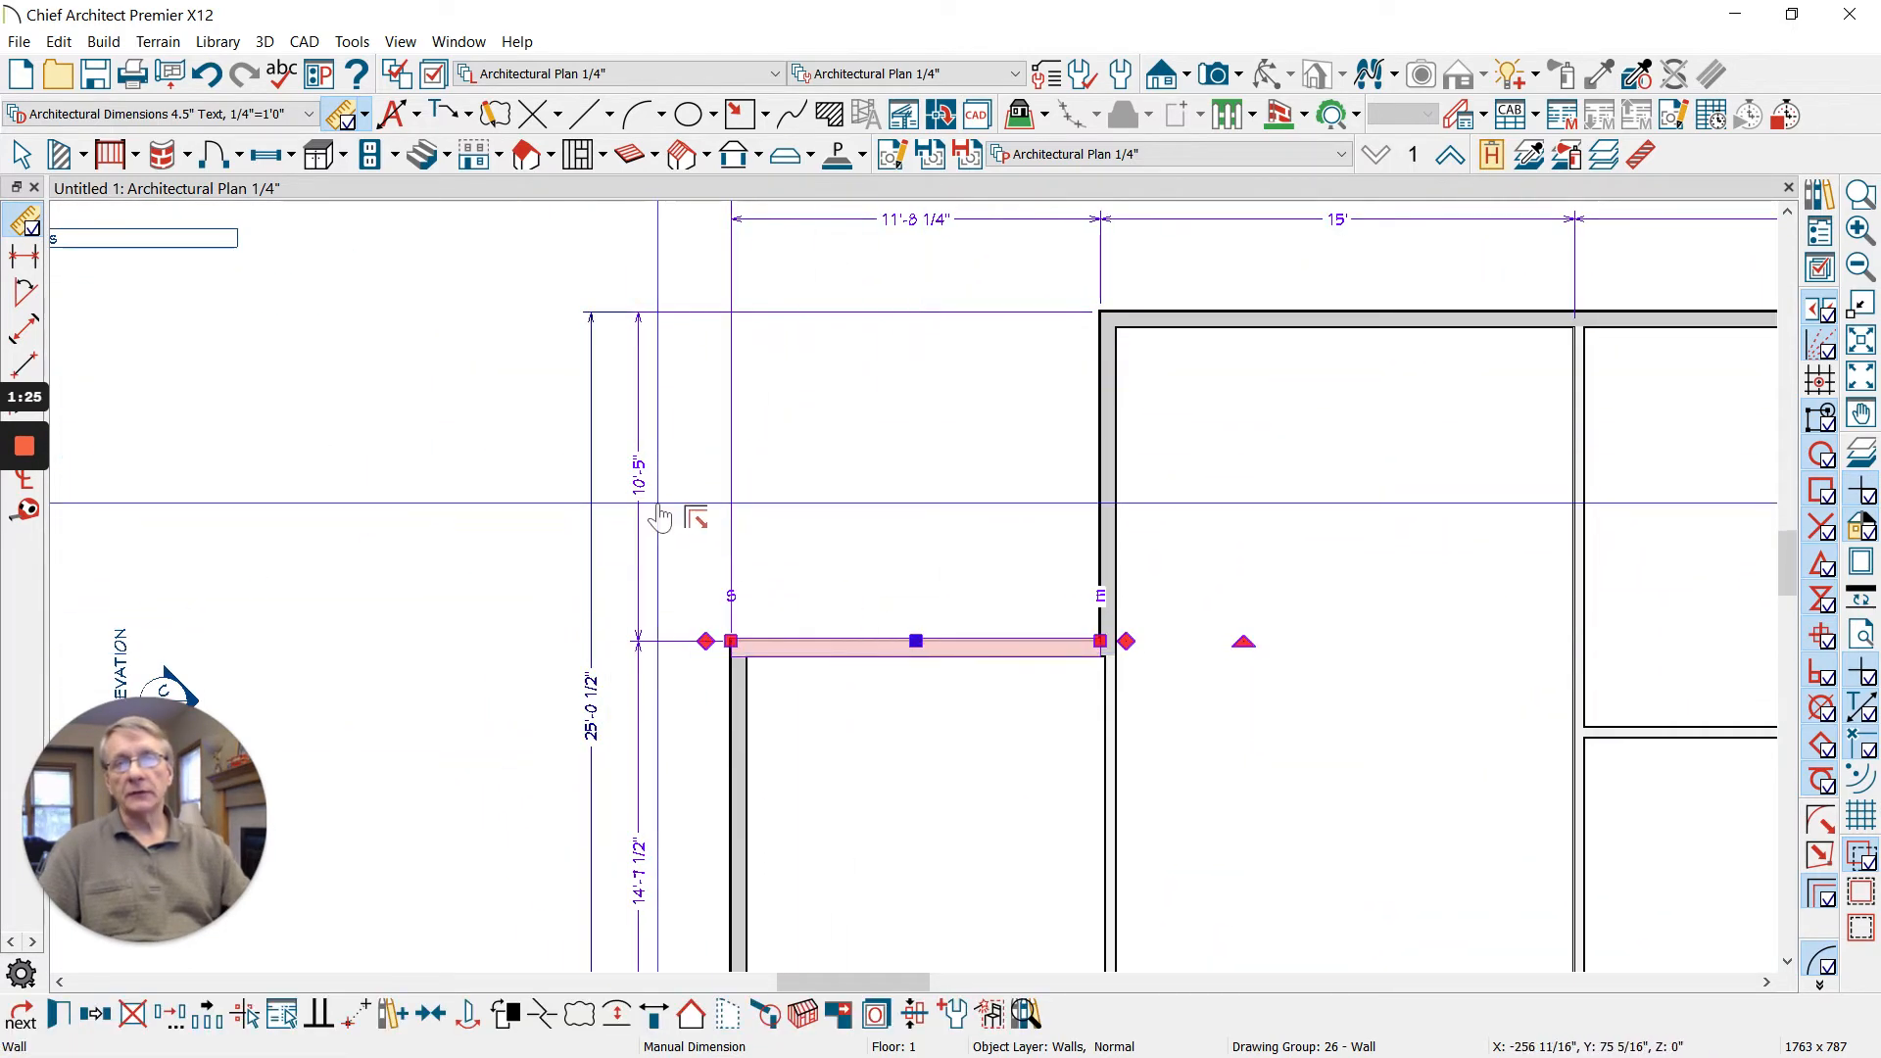
pyautogui.click(653, 495)
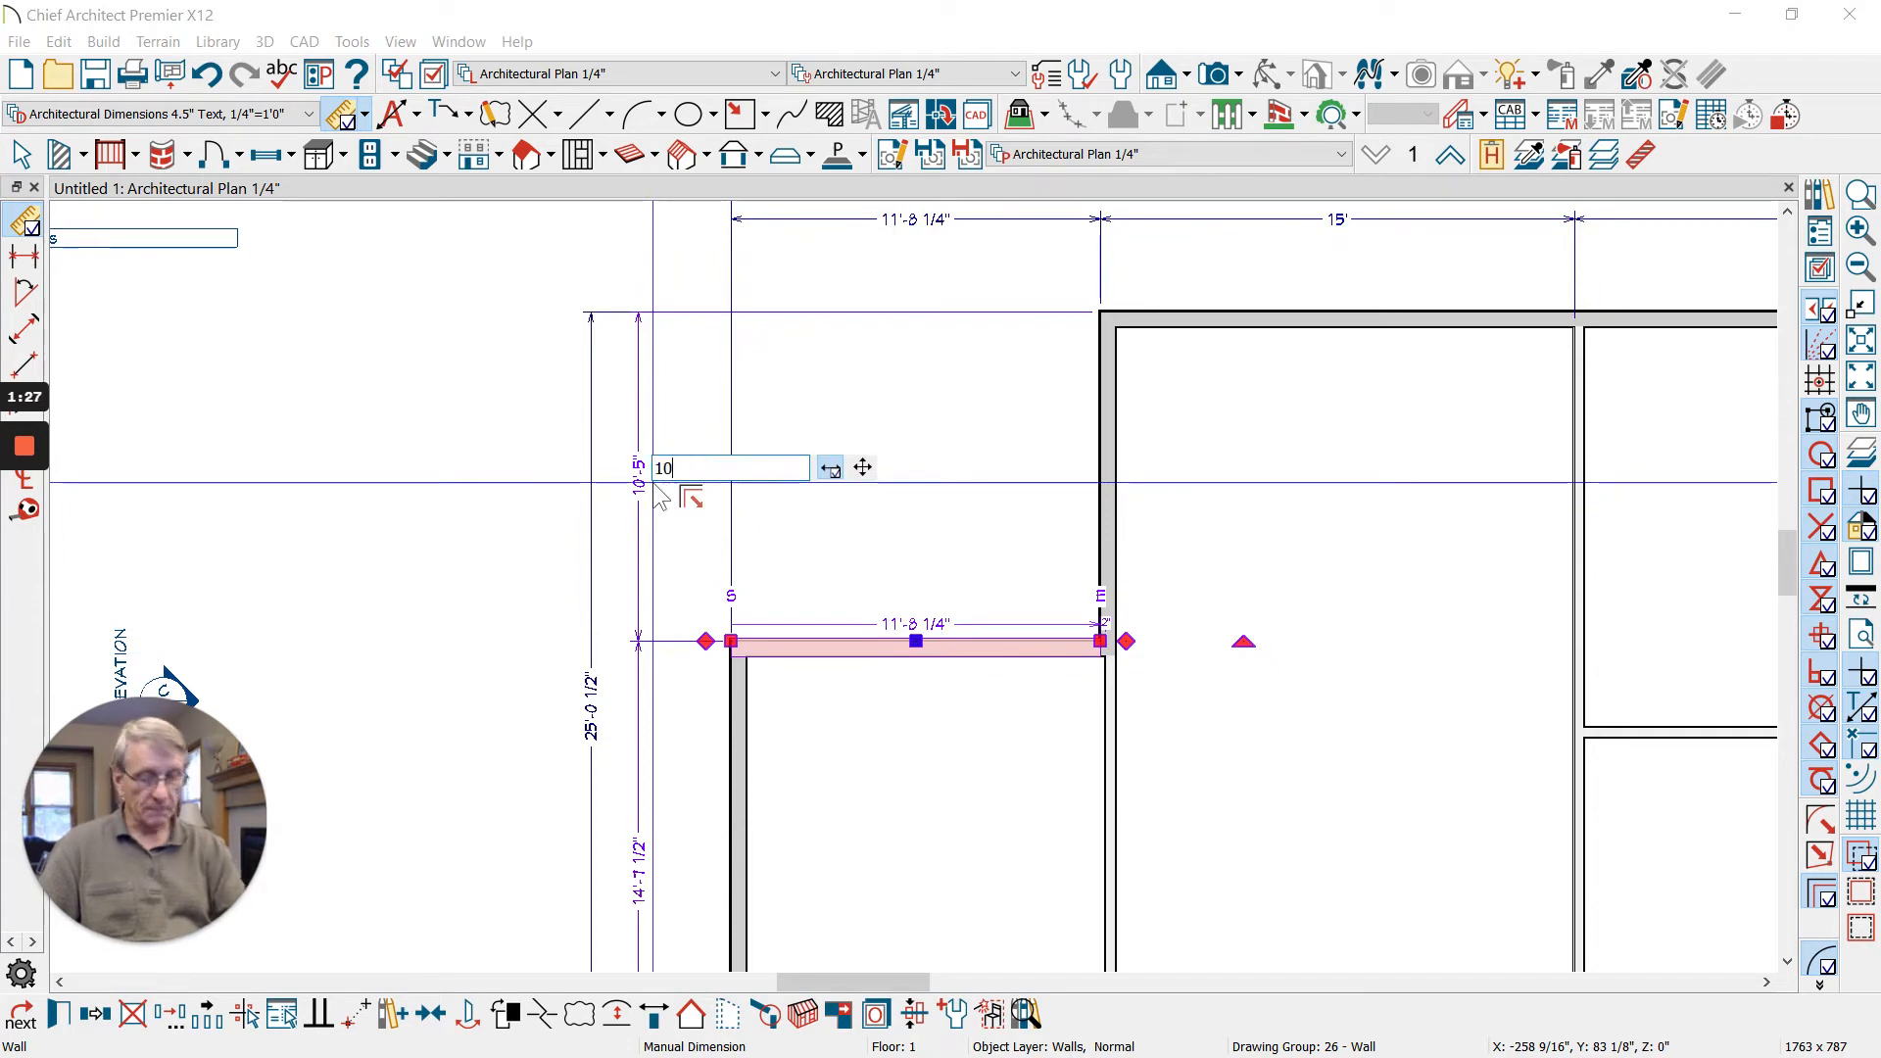
pyautogui.write('10')
pyautogui.press('Return')
# - Set the length of the left-hand room's outer vertical wall to 16', keeping its lower end fixed
pyautogui.scroll(2, 720, 729)
pyautogui.click(720, 730)
pyautogui.scroll(-2, 720, 730)
pyautogui.scroll(1, 646, 686)
pyautogui.click(622, 691)
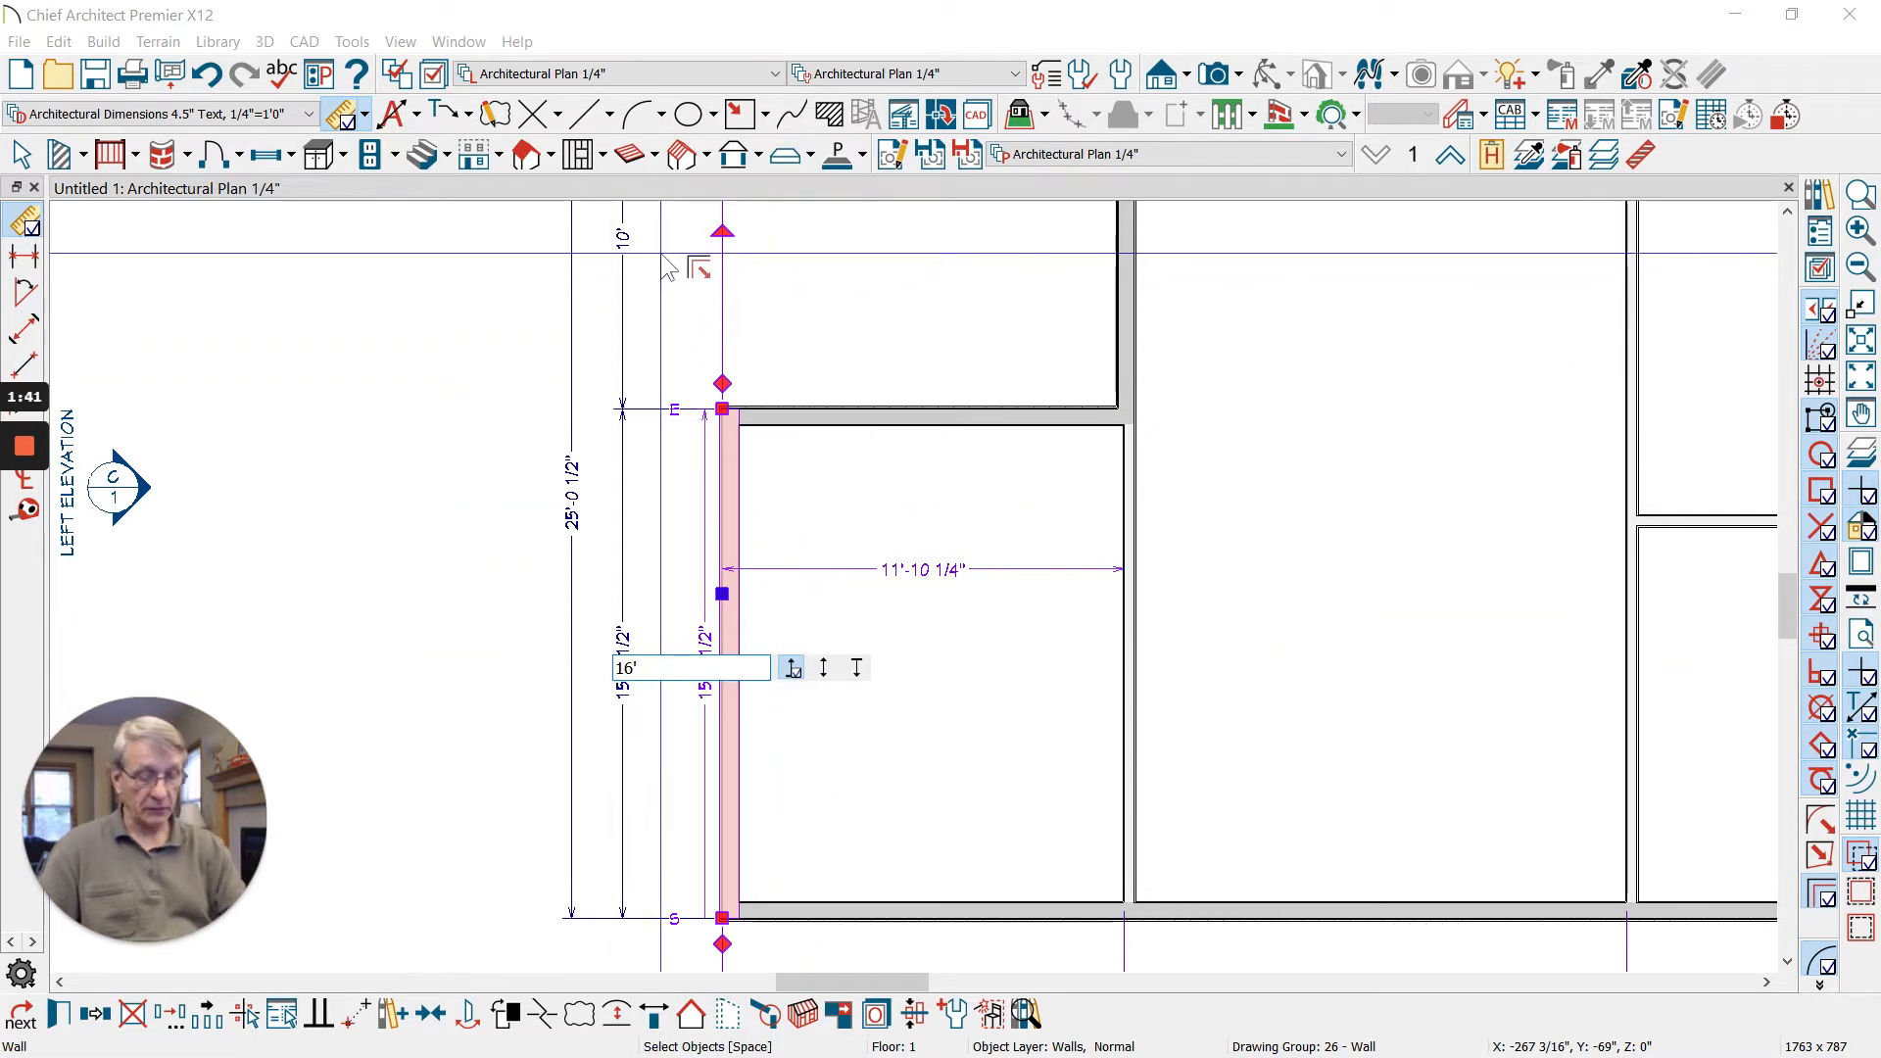
pyautogui.press('Return')
pyautogui.scroll(-2, 755, 807)
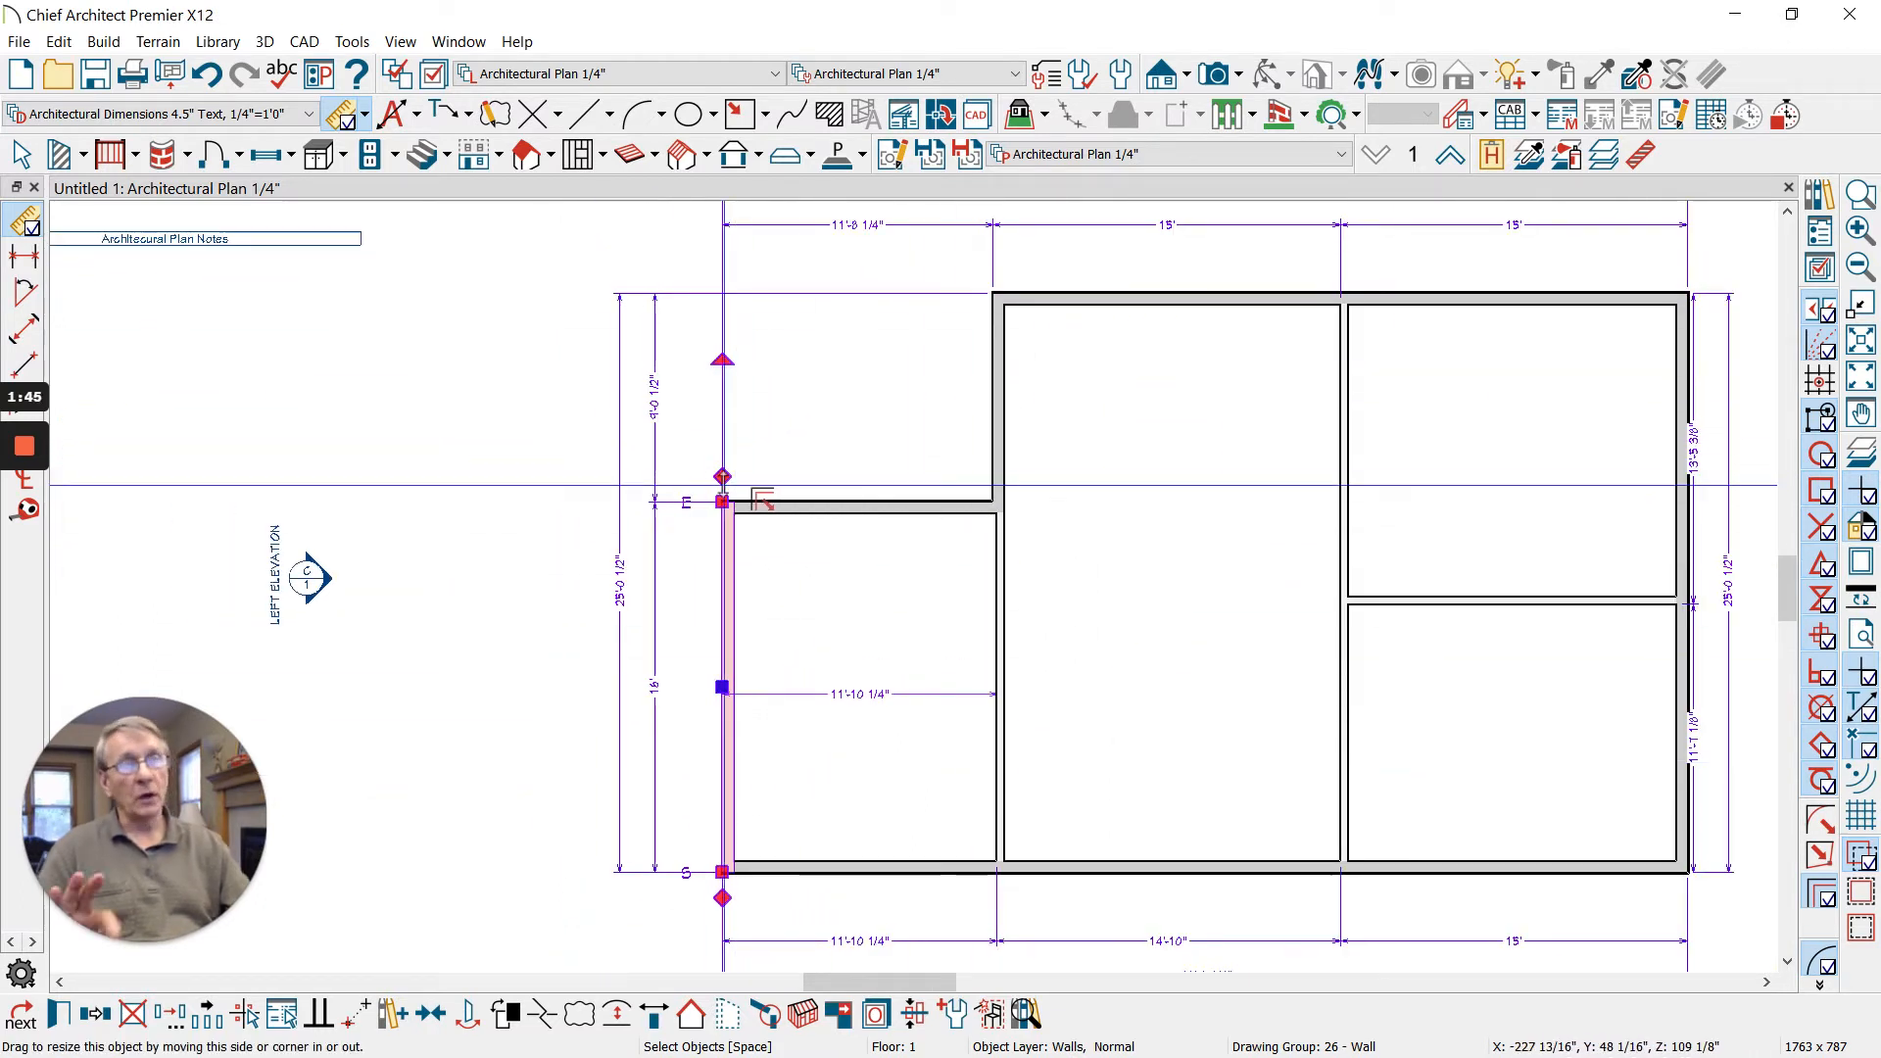
pyautogui.press('space')
# - Move the vertical exterior wall at the plan's inside corner by setting the leftmost span of the upper dimension string to 12'
pyautogui.scroll(2, 807, 416)
pyautogui.scroll(-3, 832, 353)
pyautogui.scroll(2, 886, 240)
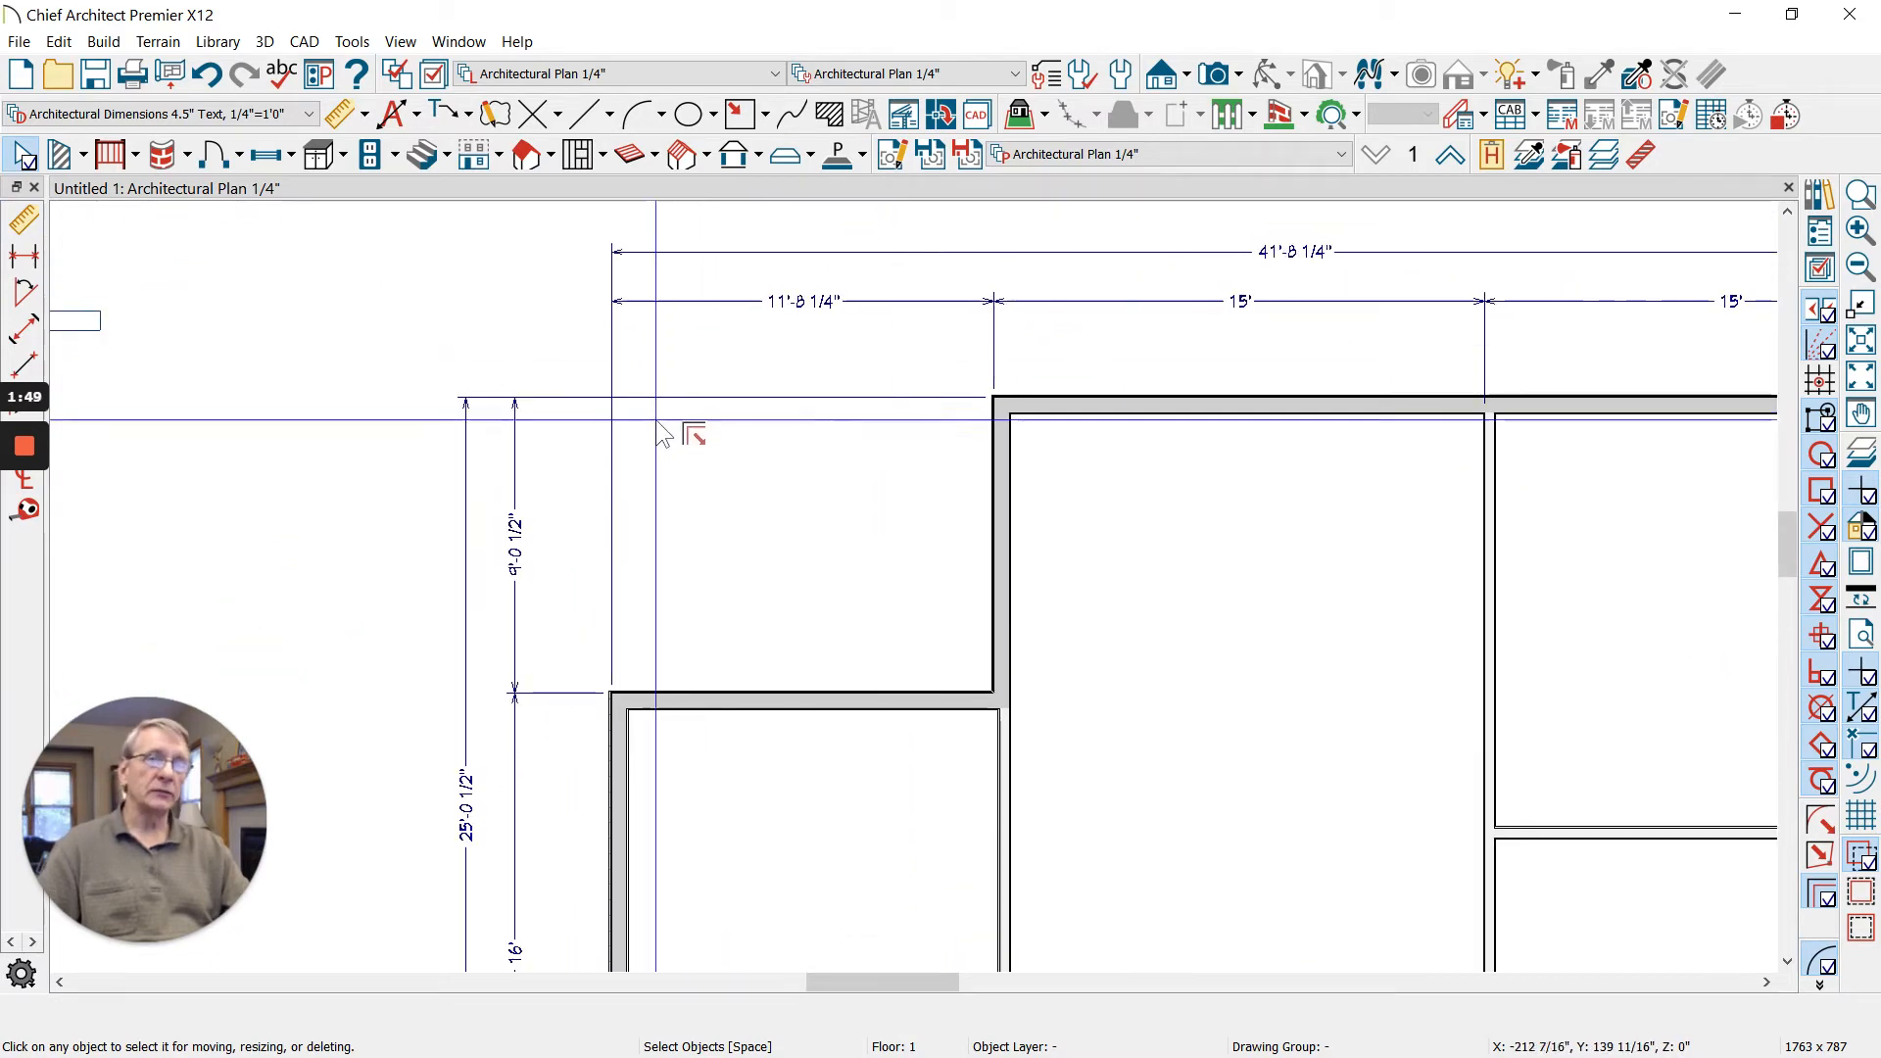
pyautogui.scroll(-2, 468, 472)
pyautogui.scroll(2, 622, 328)
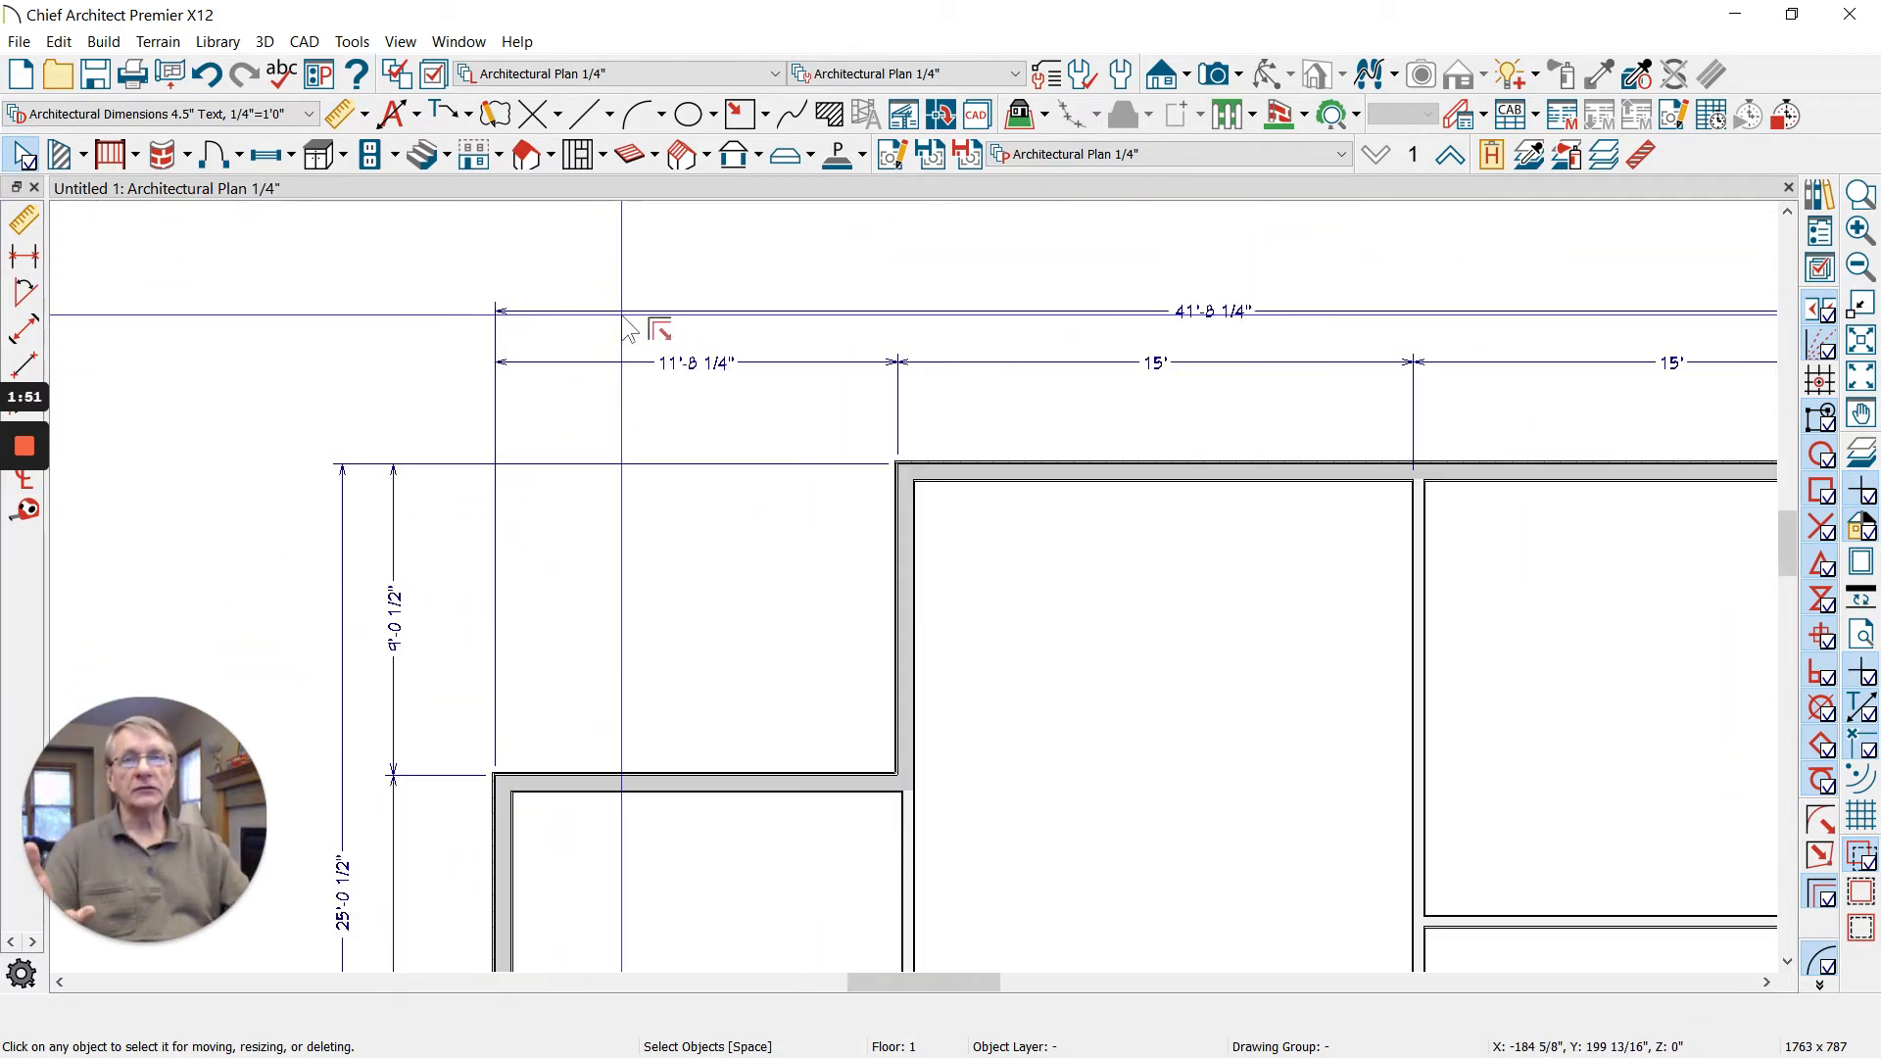
pyautogui.click(903, 593)
pyautogui.moveTo(904, 594)
pyautogui.mouseDown()
pyautogui.moveTo(1041, 603)
pyautogui.moveTo(749, 603)
pyautogui.moveTo(1040, 603)
pyautogui.moveTo(821, 598)
pyautogui.moveTo(896, 601)
pyautogui.mouseUp()
pyautogui.rightClick(902, 609)
pyautogui.click(900, 588)
pyautogui.click(899, 588)
pyautogui.click(693, 369)
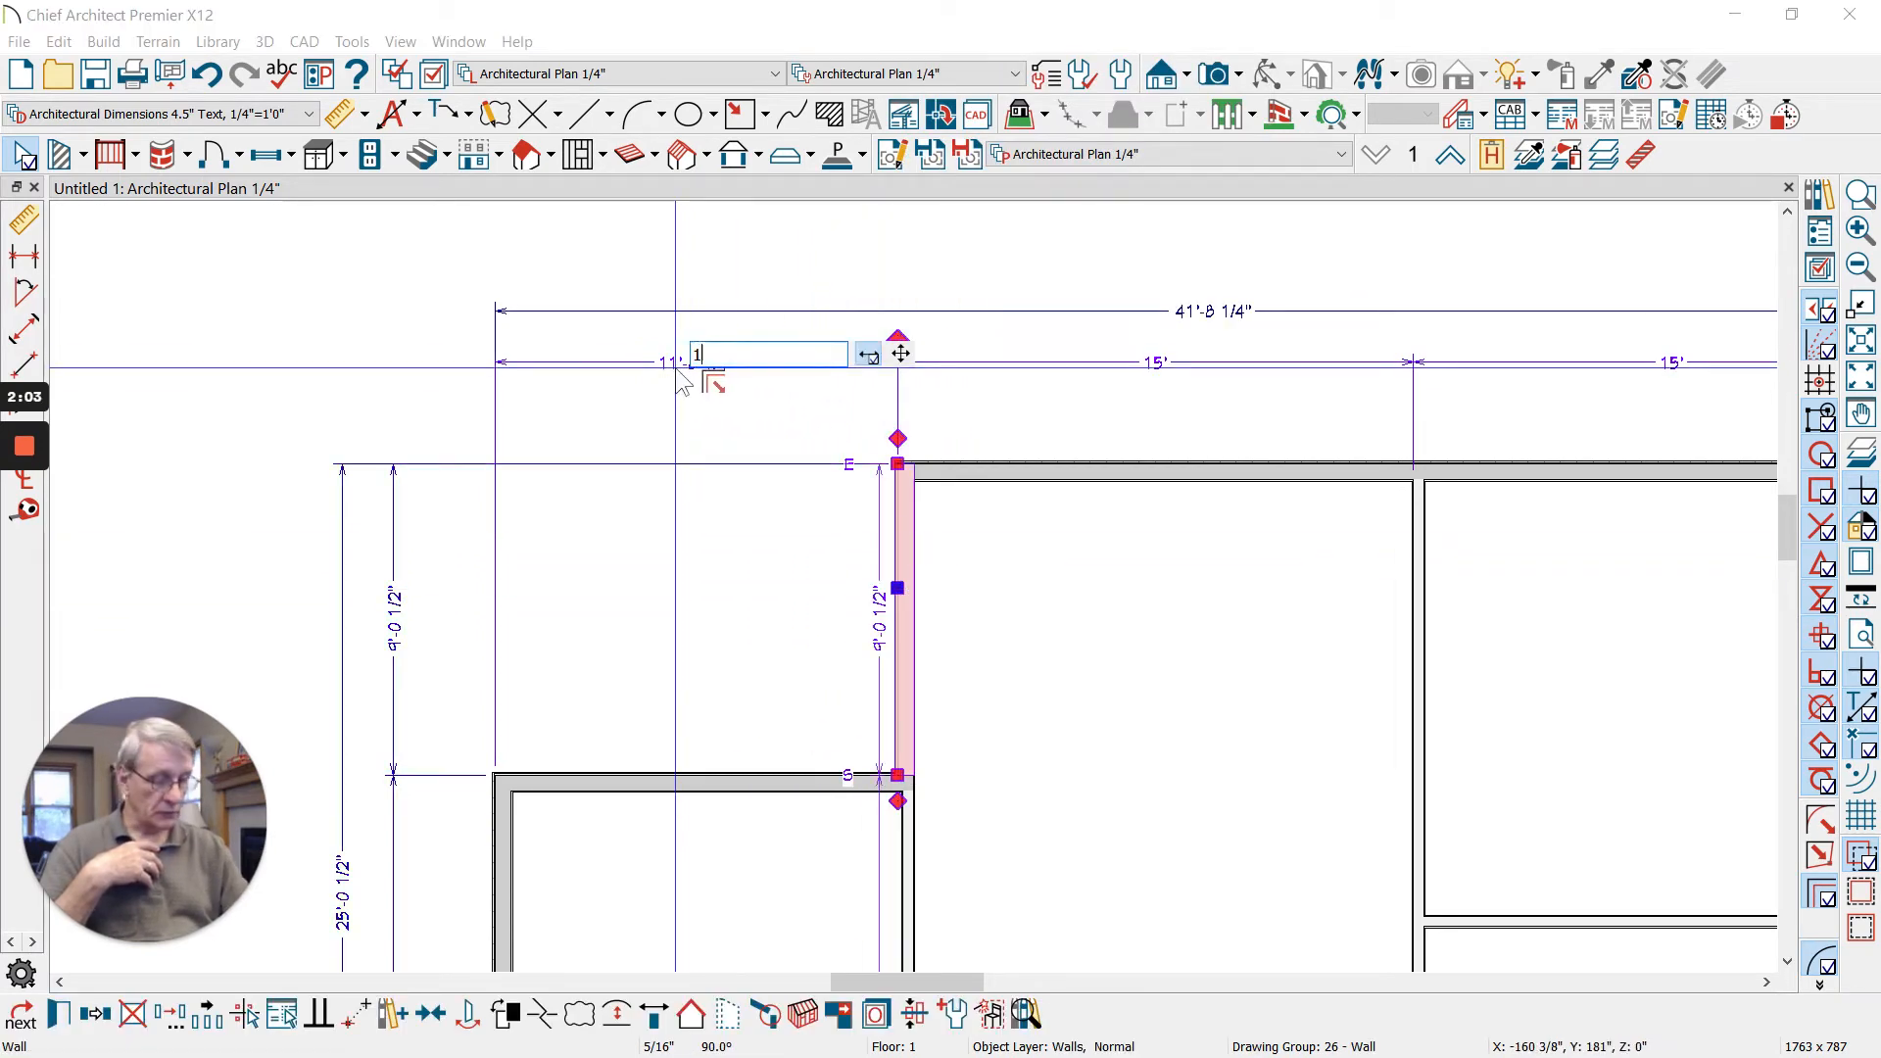
pyautogui.write("12'")
pyautogui.press('Return')
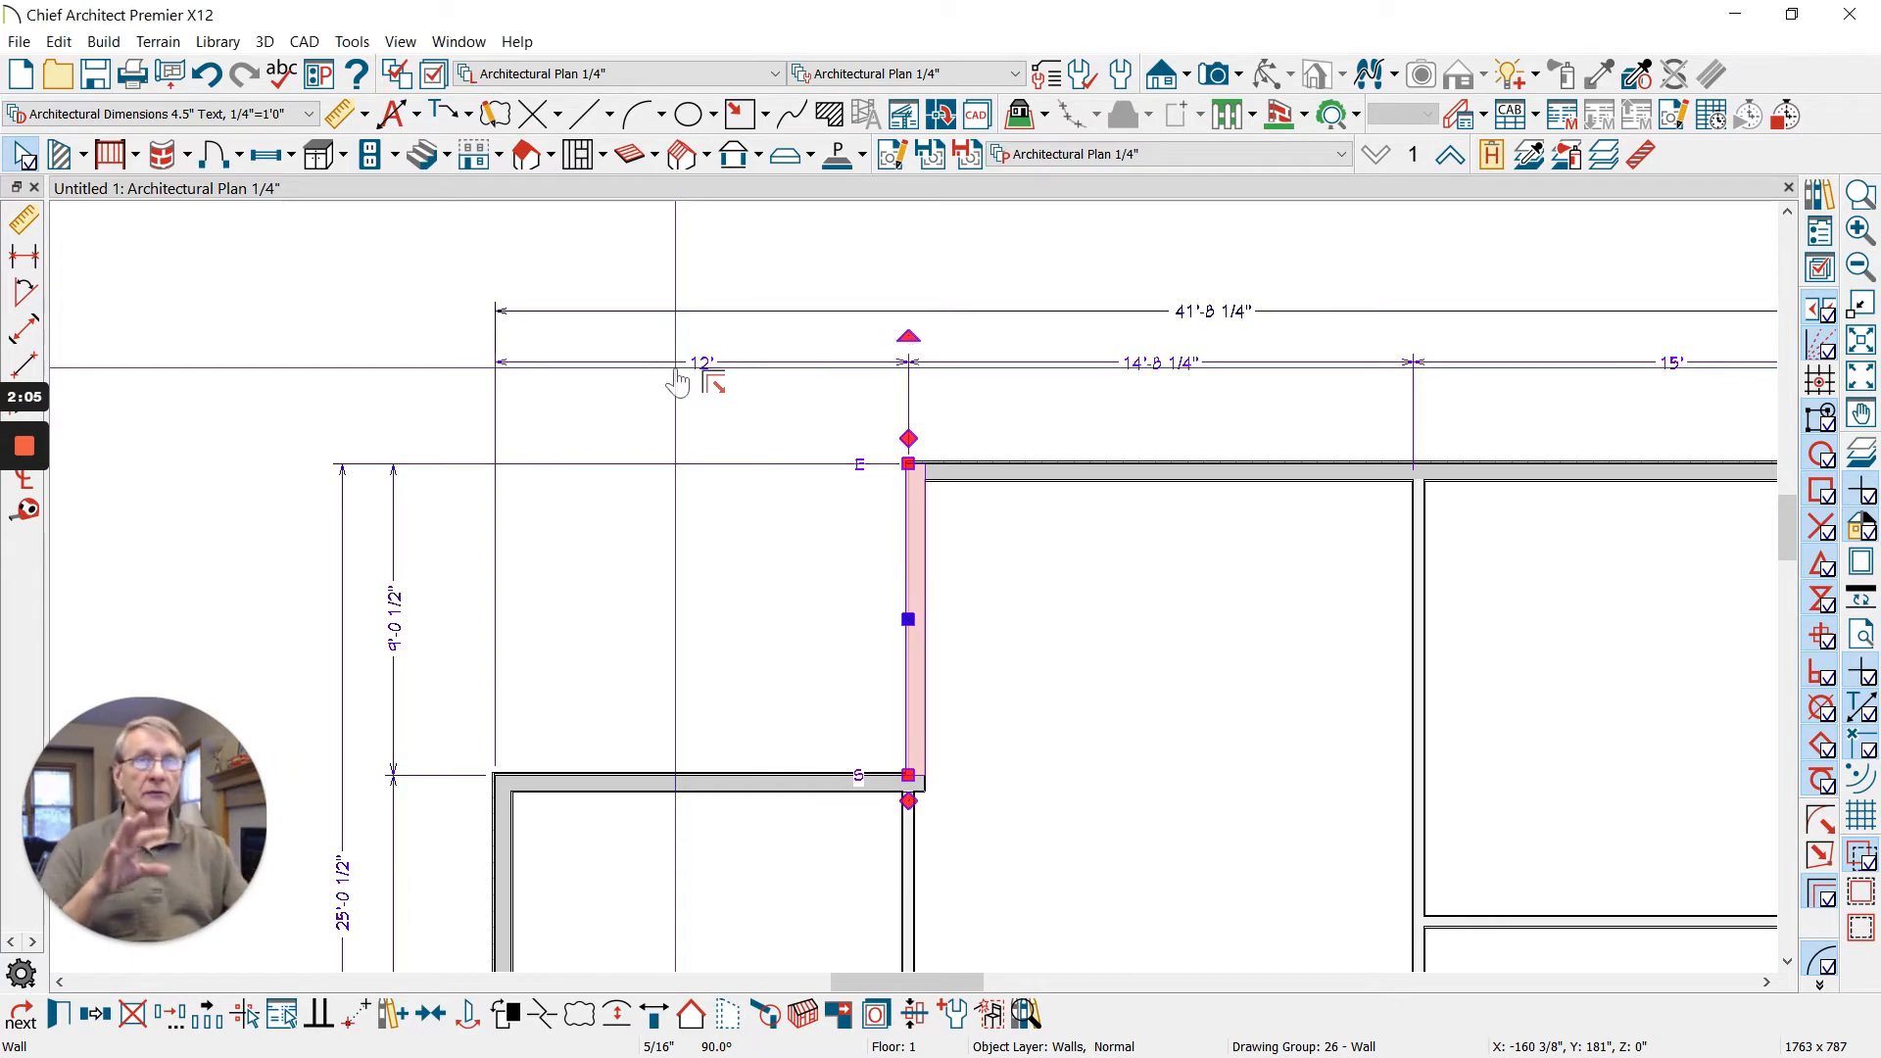
# - Compare the dimension editing options offered with the top exterior wall selected and with the inside-corner vertical wall selected
pyautogui.click(1008, 471)
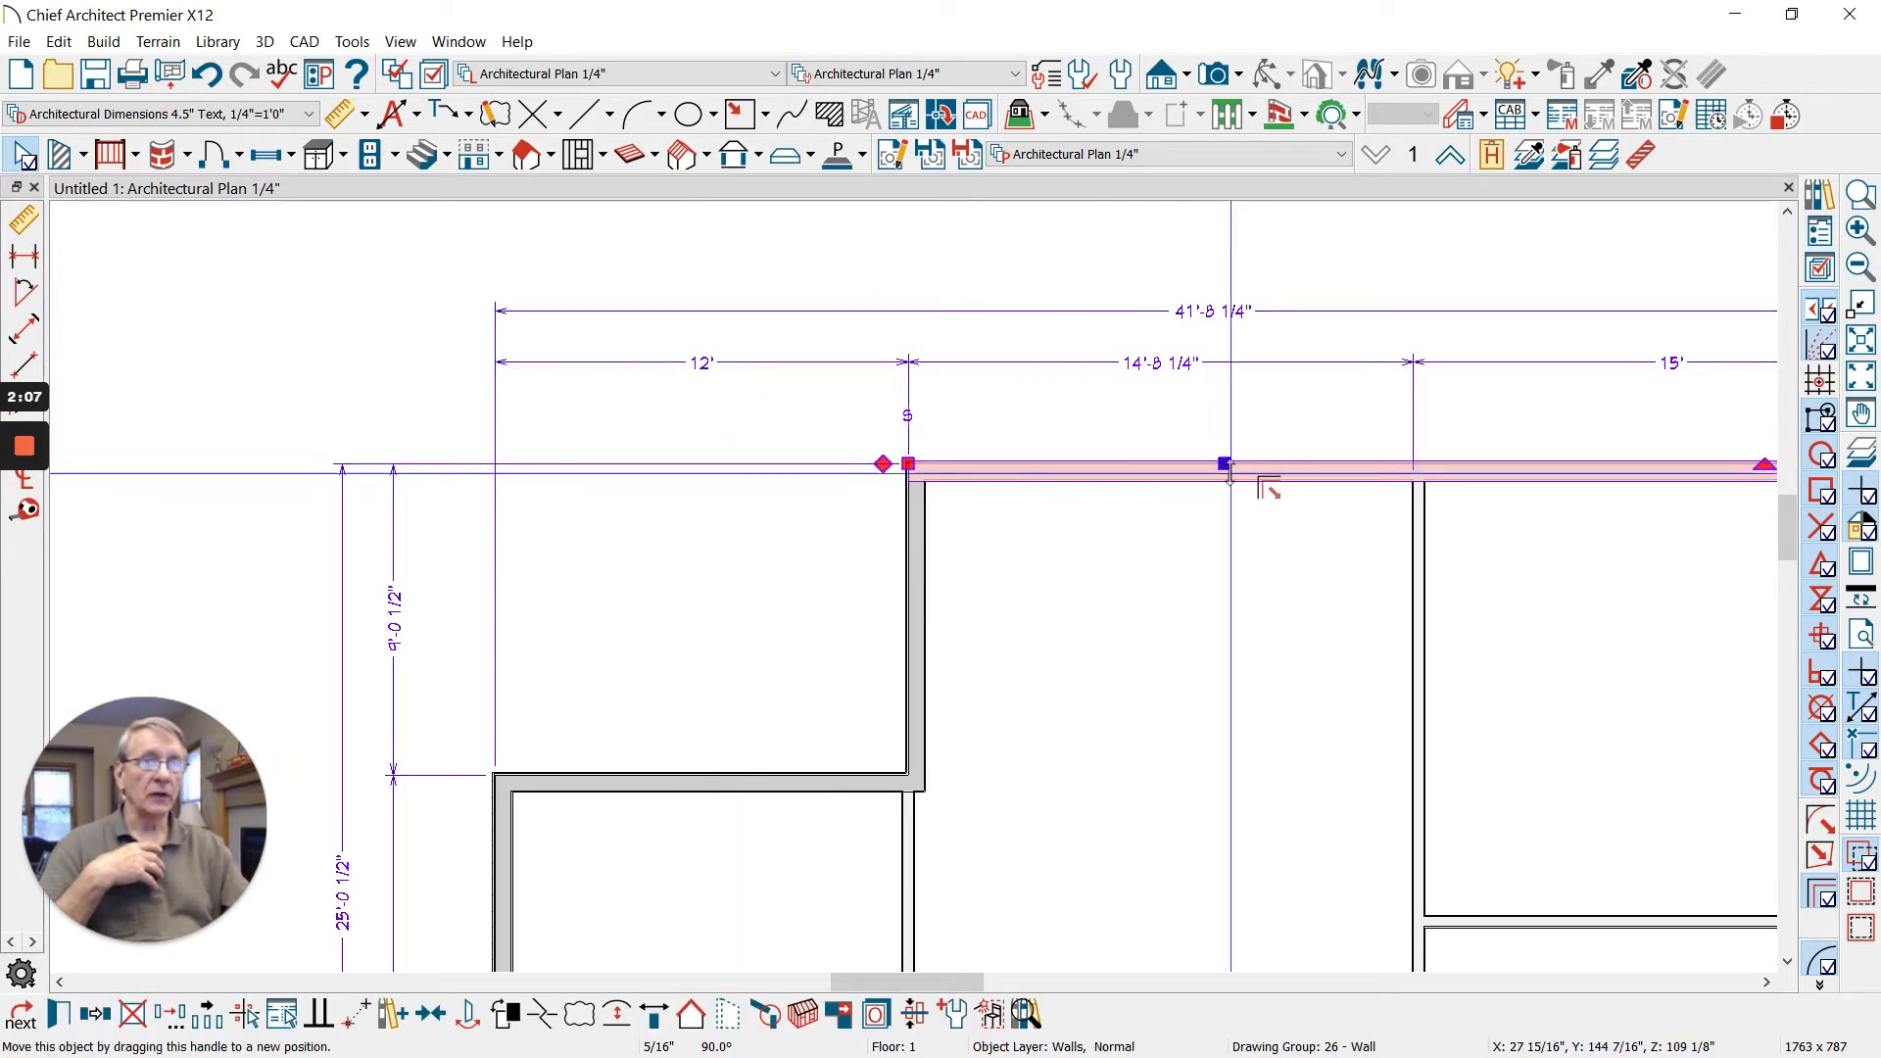
pyautogui.click(1166, 383)
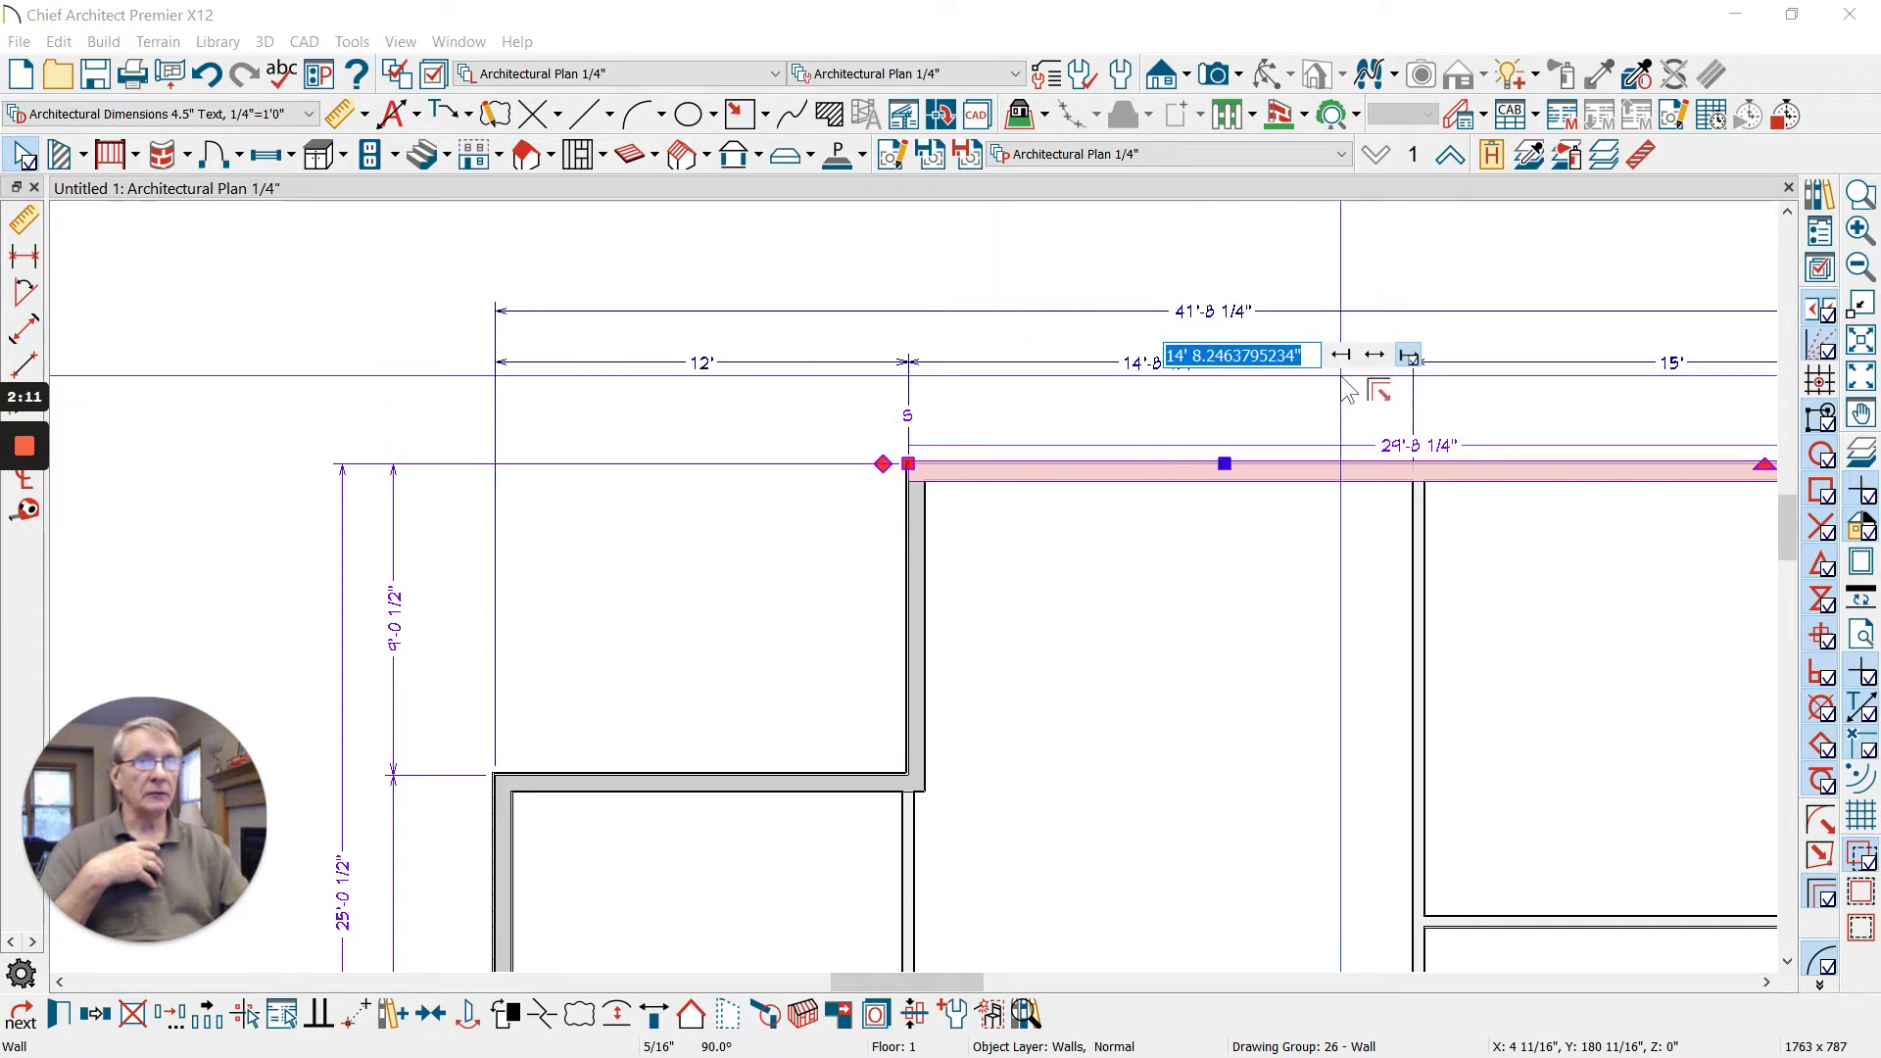
pyautogui.click(919, 540)
pyautogui.click(707, 366)
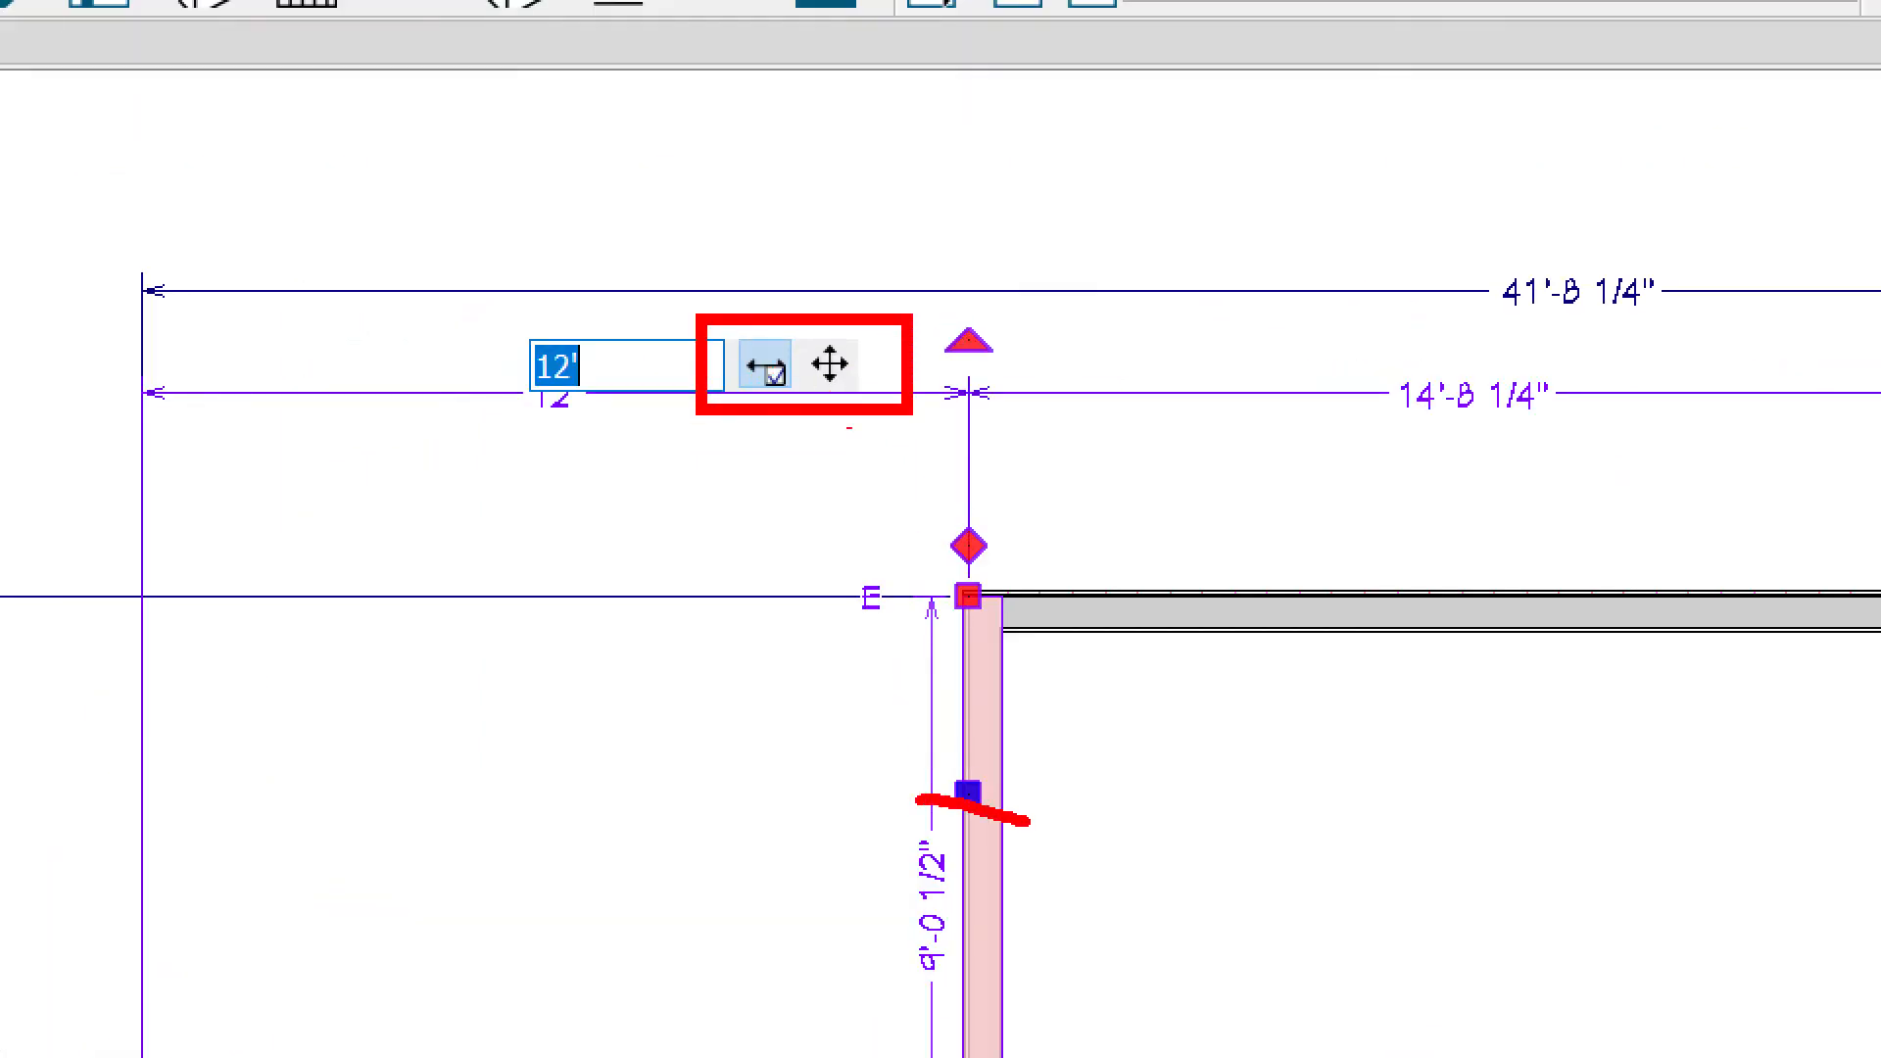
pyautogui.scroll(-1, 825, 316)
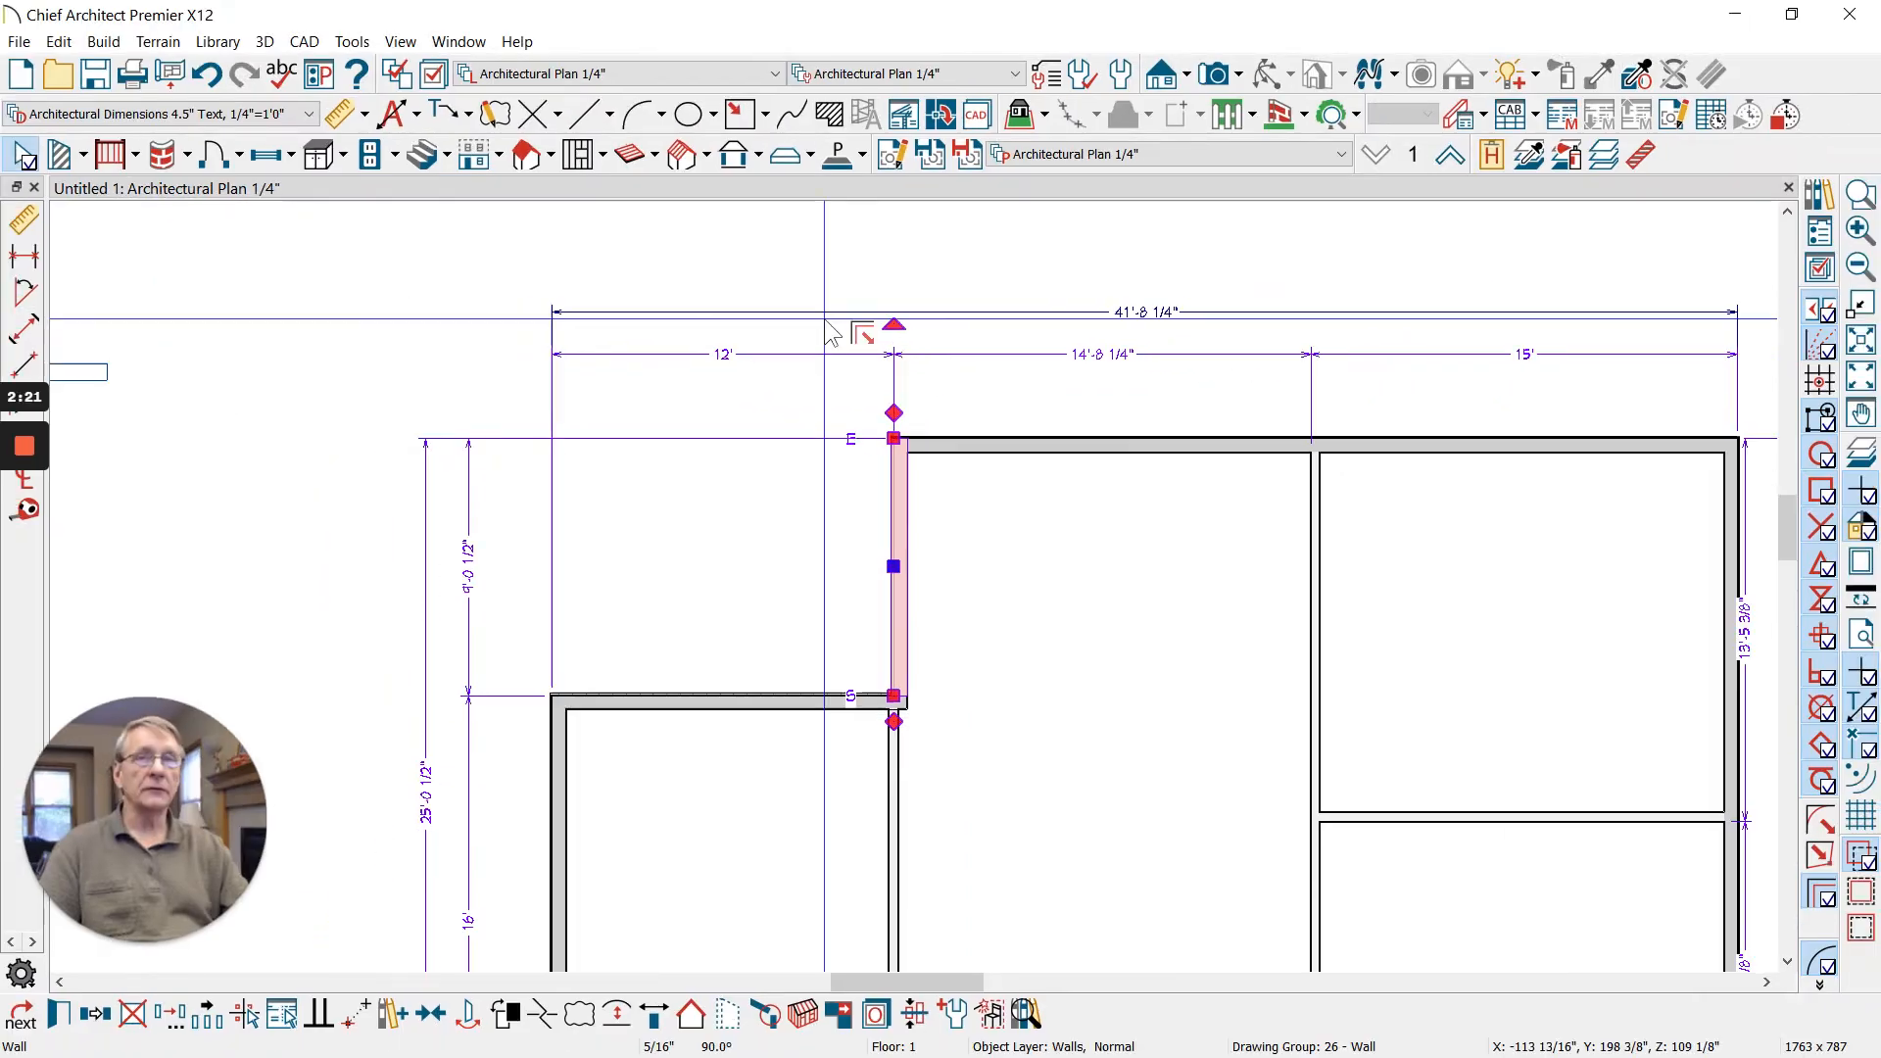
# - Draw a CAD rectangle about 2'-6 1/2" tall in the middle room and shift it about 11 7/8" downward
pyautogui.scroll(1, 1173, 454)
pyautogui.click(740, 114)
pyautogui.moveTo(981, 475)
pyautogui.mouseDown()
pyautogui.moveTo(1058, 558)
pyautogui.moveTo(1205, 575)
pyautogui.moveTo(1185, 564)
pyautogui.mouseUp()
pyautogui.moveTo(1086, 524); pyautogui.dragTo(1086, 558)
pyautogui.scroll(4, 1102, 399)
pyautogui.scroll(1, 1112, 487)
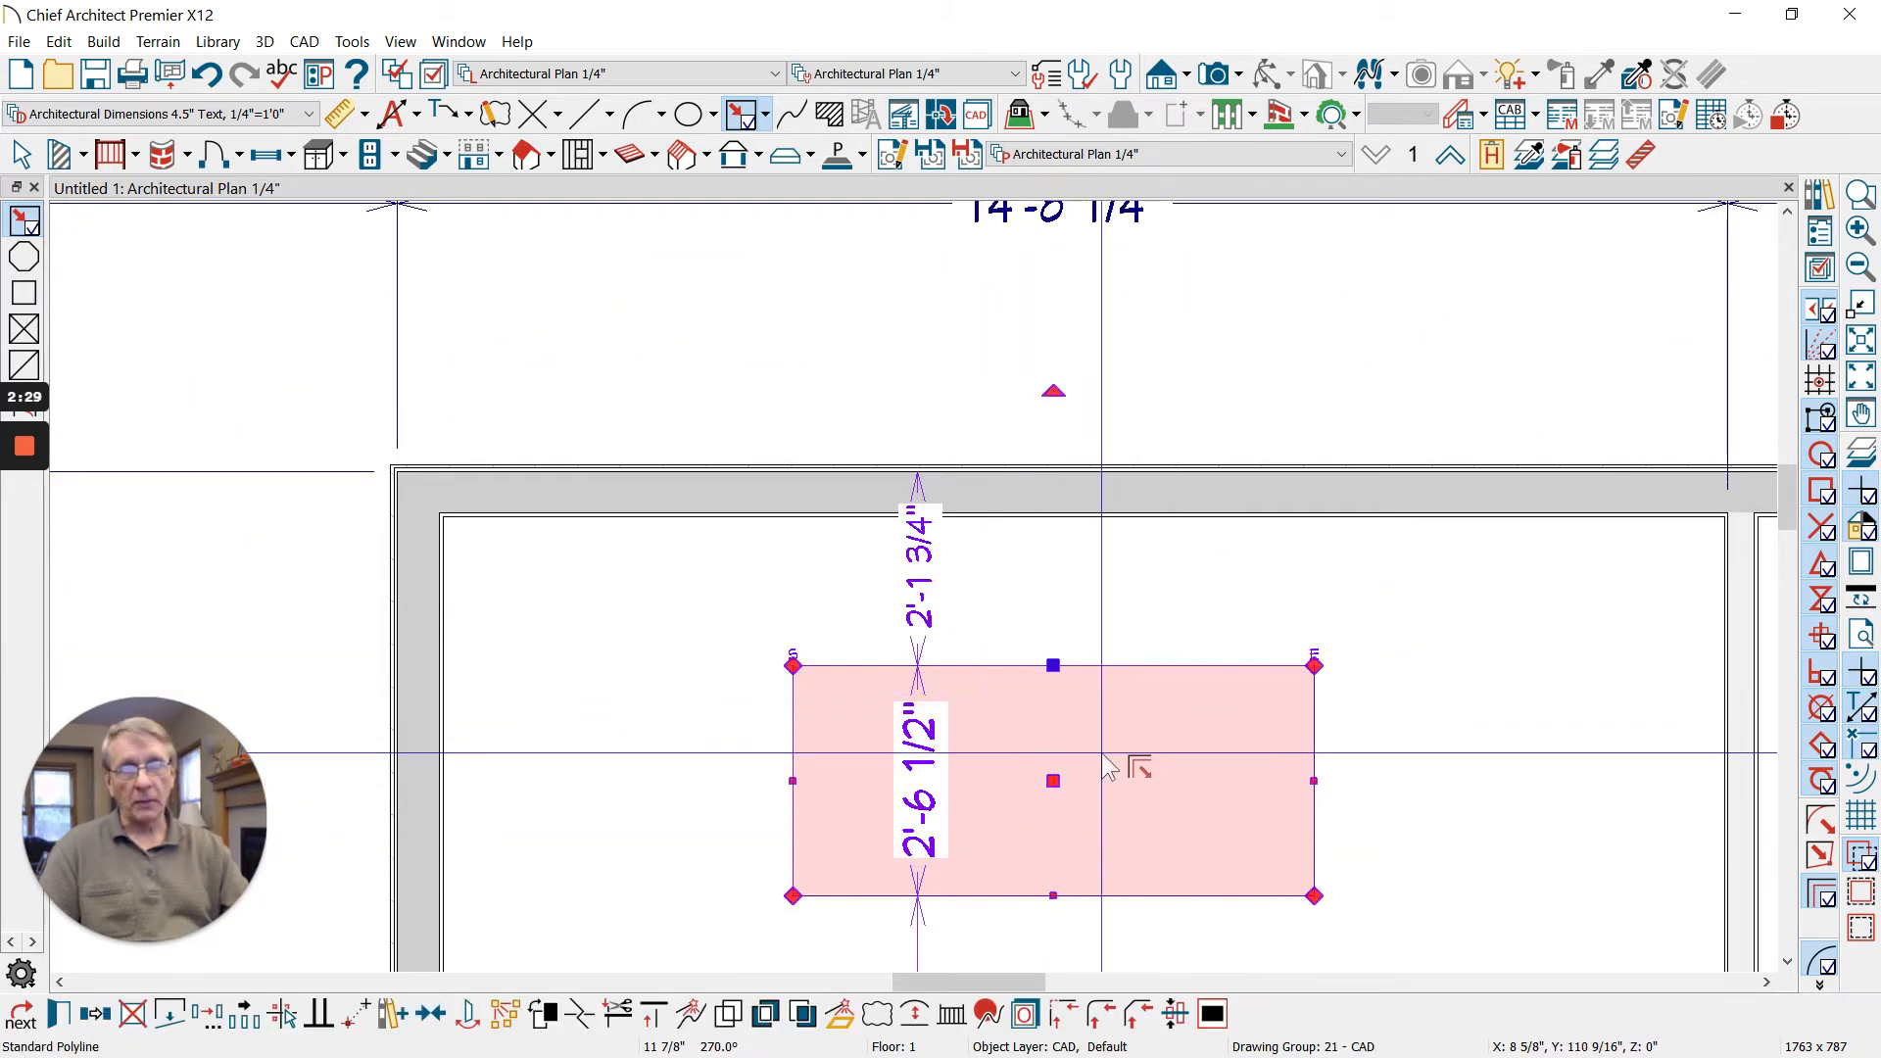
pyautogui.scroll(-1, 1097, 745)
pyautogui.scroll(1, 1071, 701)
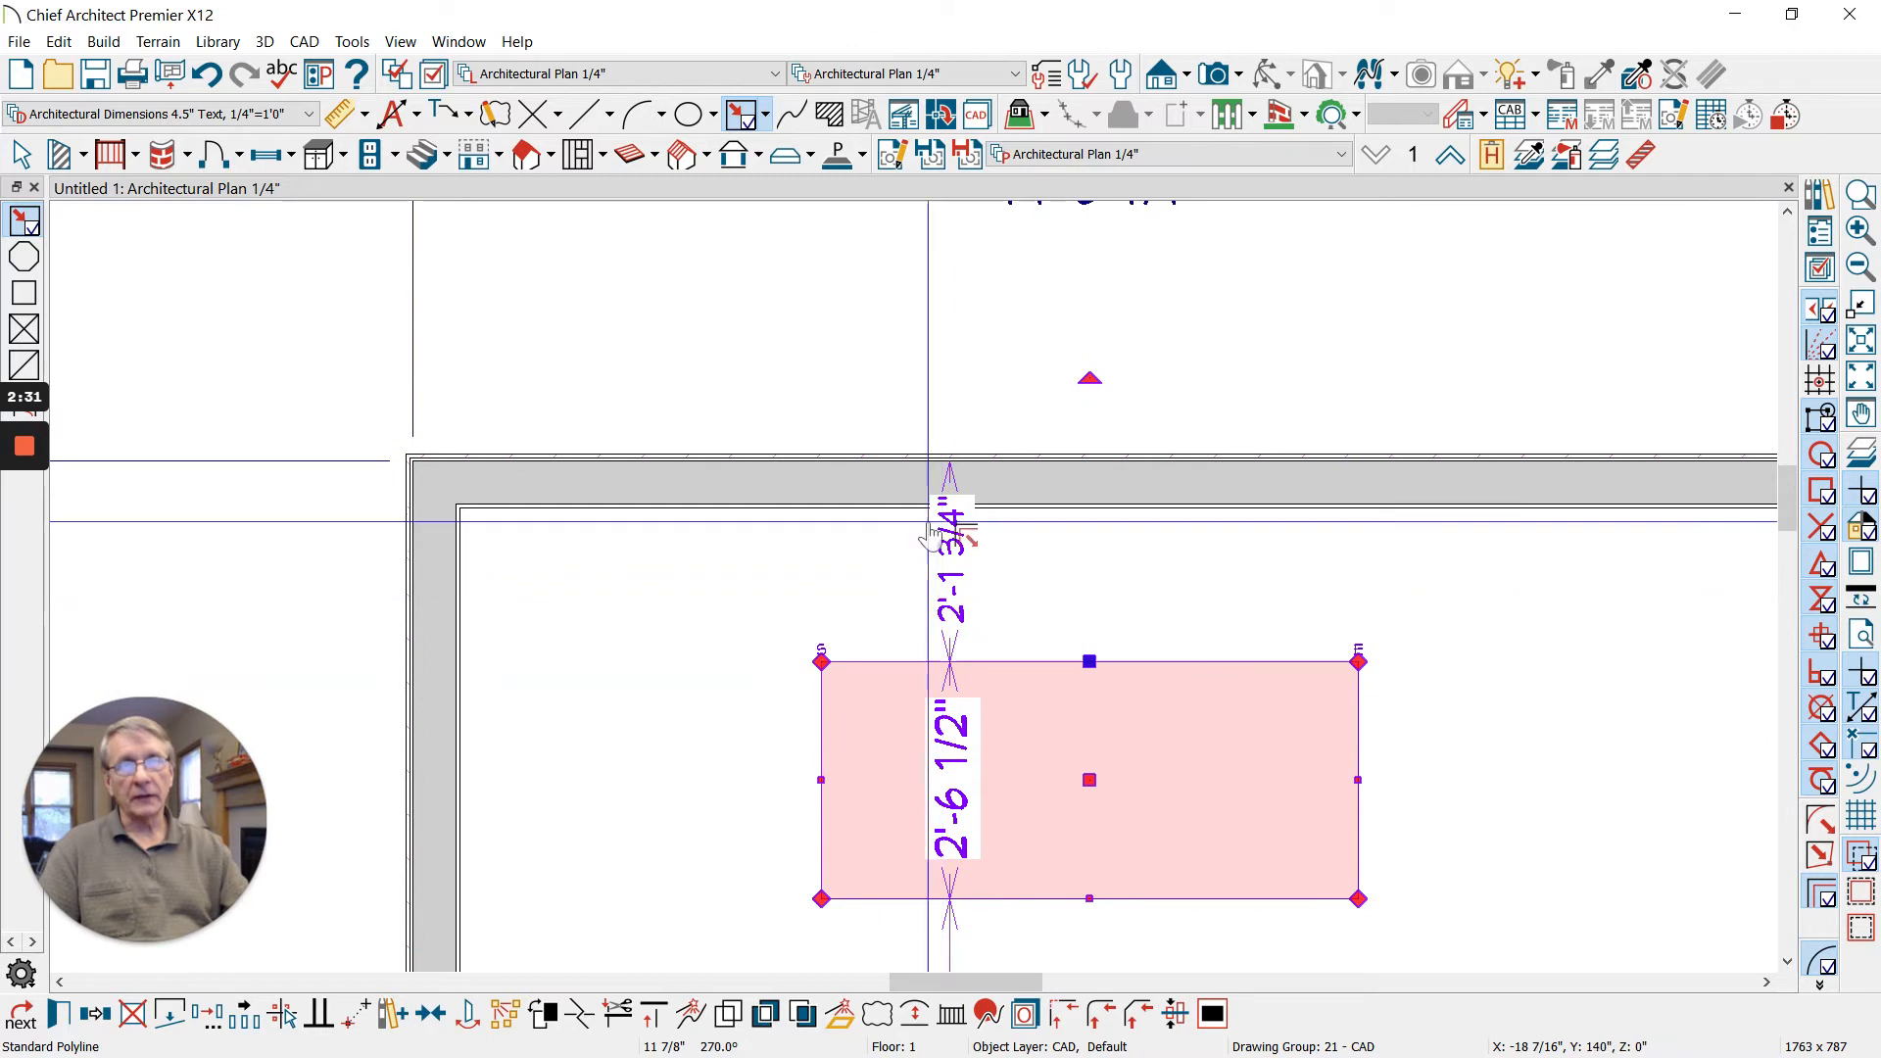
# - Dimension the rectangle's height with an end-to-end dimension and extend the dimension line to the top wall's inner face
pyautogui.click(342, 116)
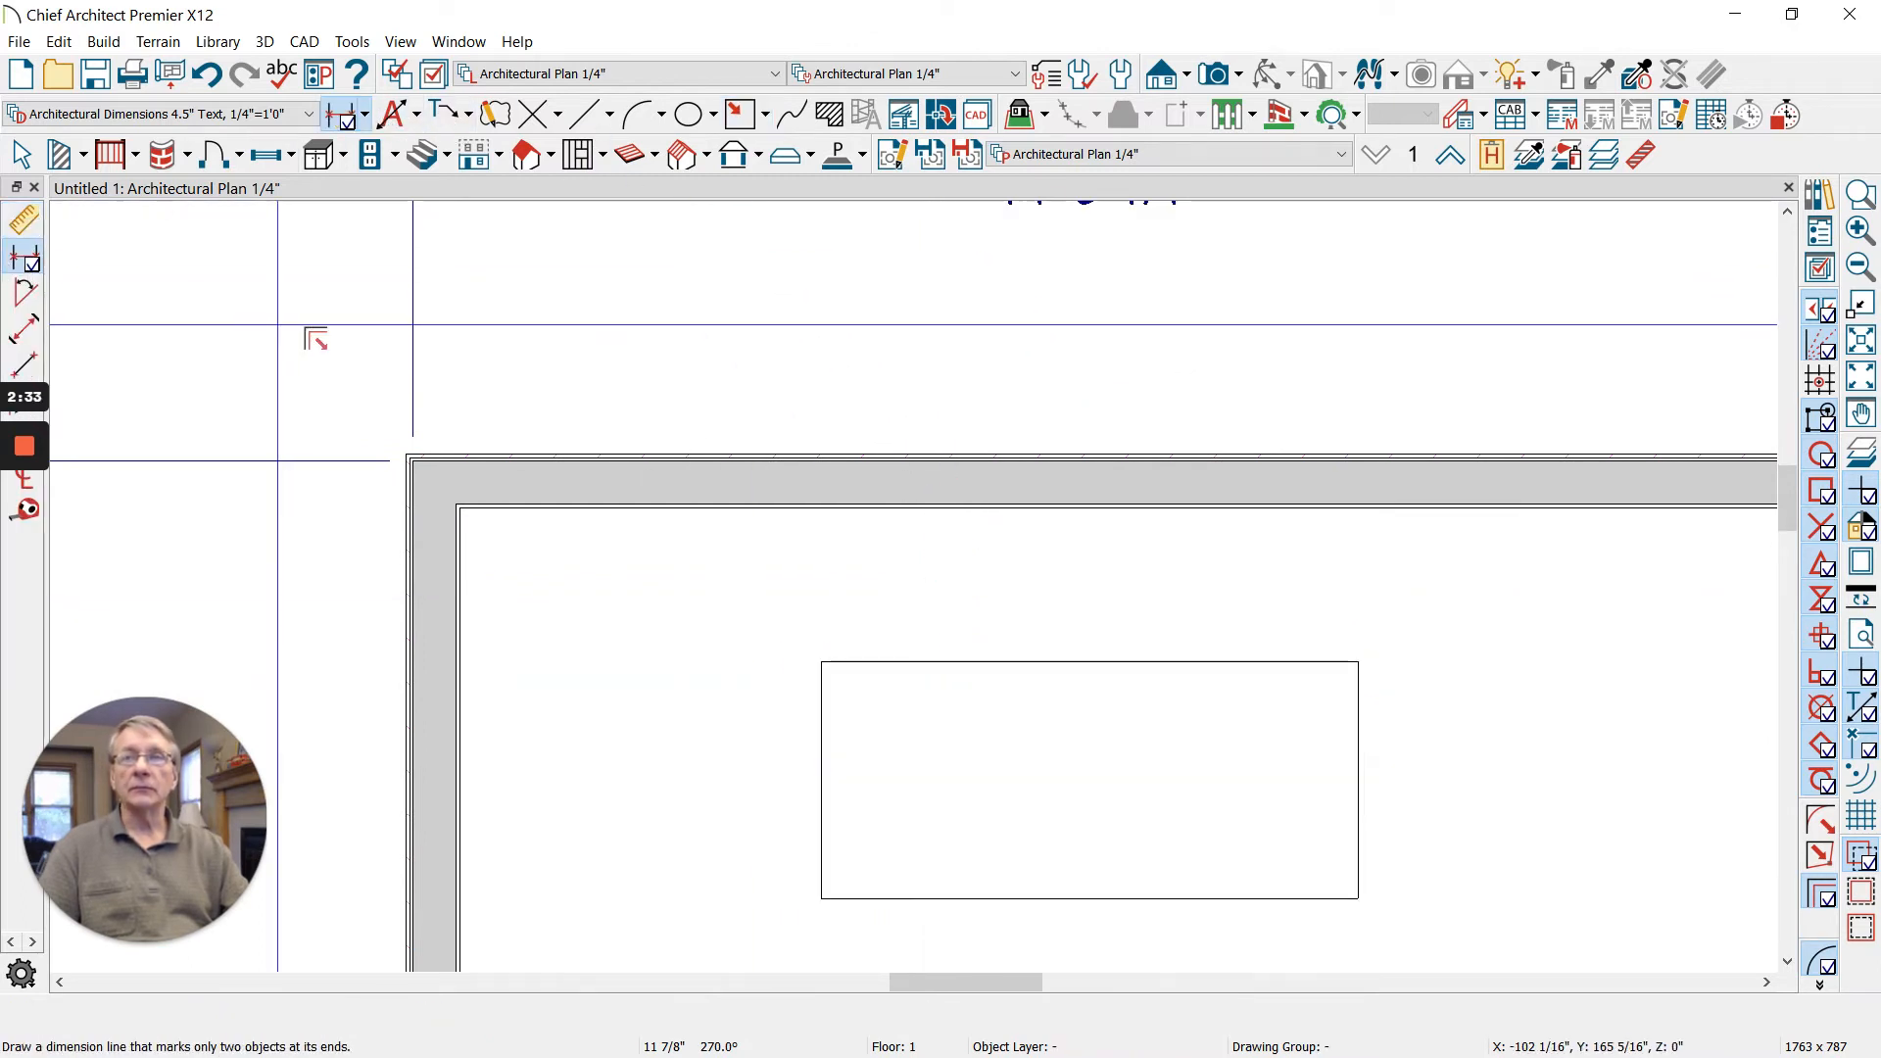
pyautogui.moveTo(1016, 679)
pyautogui.mouseDown()
pyautogui.moveTo(1072, 948)
pyautogui.moveTo(1041, 940)
pyautogui.mouseUp()
pyautogui.click(1026, 739)
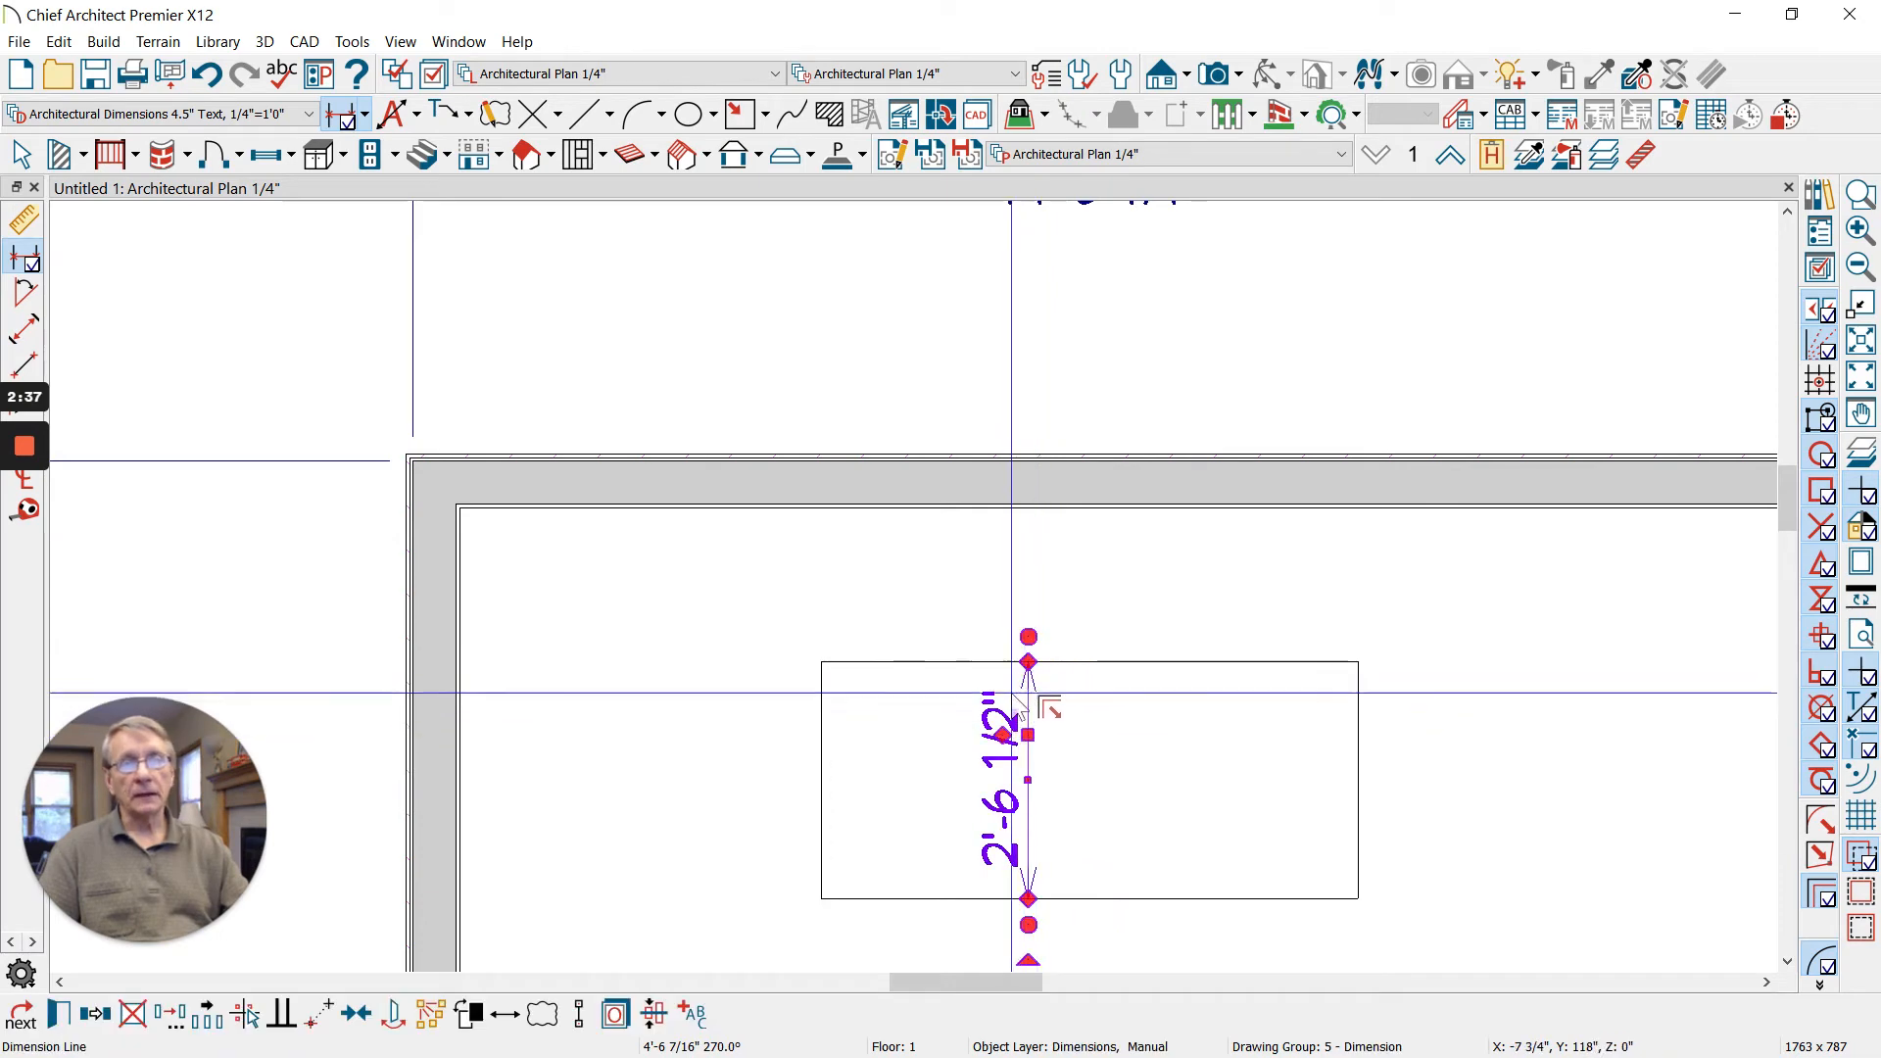
pyautogui.moveTo(1002, 737); pyautogui.dragTo(1023, 511)
# - Try to set the gap between the selected rectangle and the top wall's inner face to 24
pyautogui.press('space')
pyautogui.click(1141, 667)
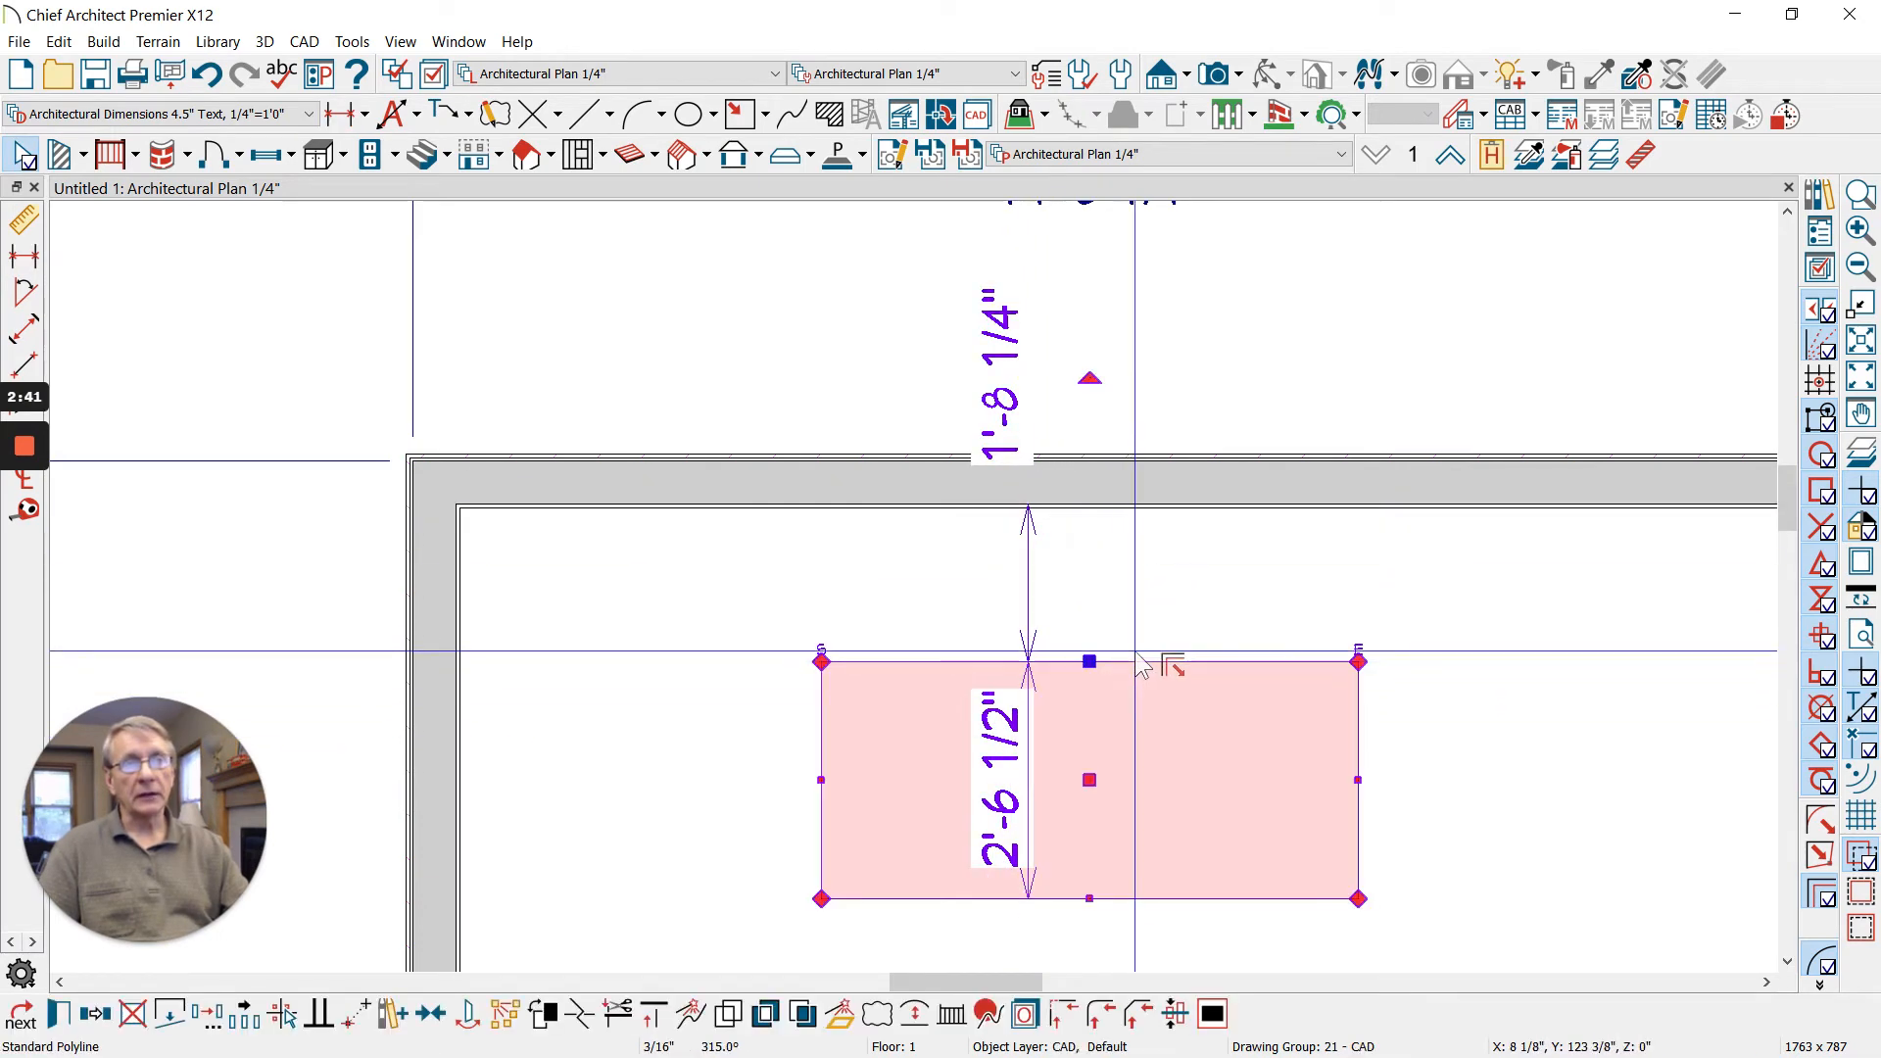
pyautogui.scroll(2, 1141, 666)
pyautogui.click(1012, 556)
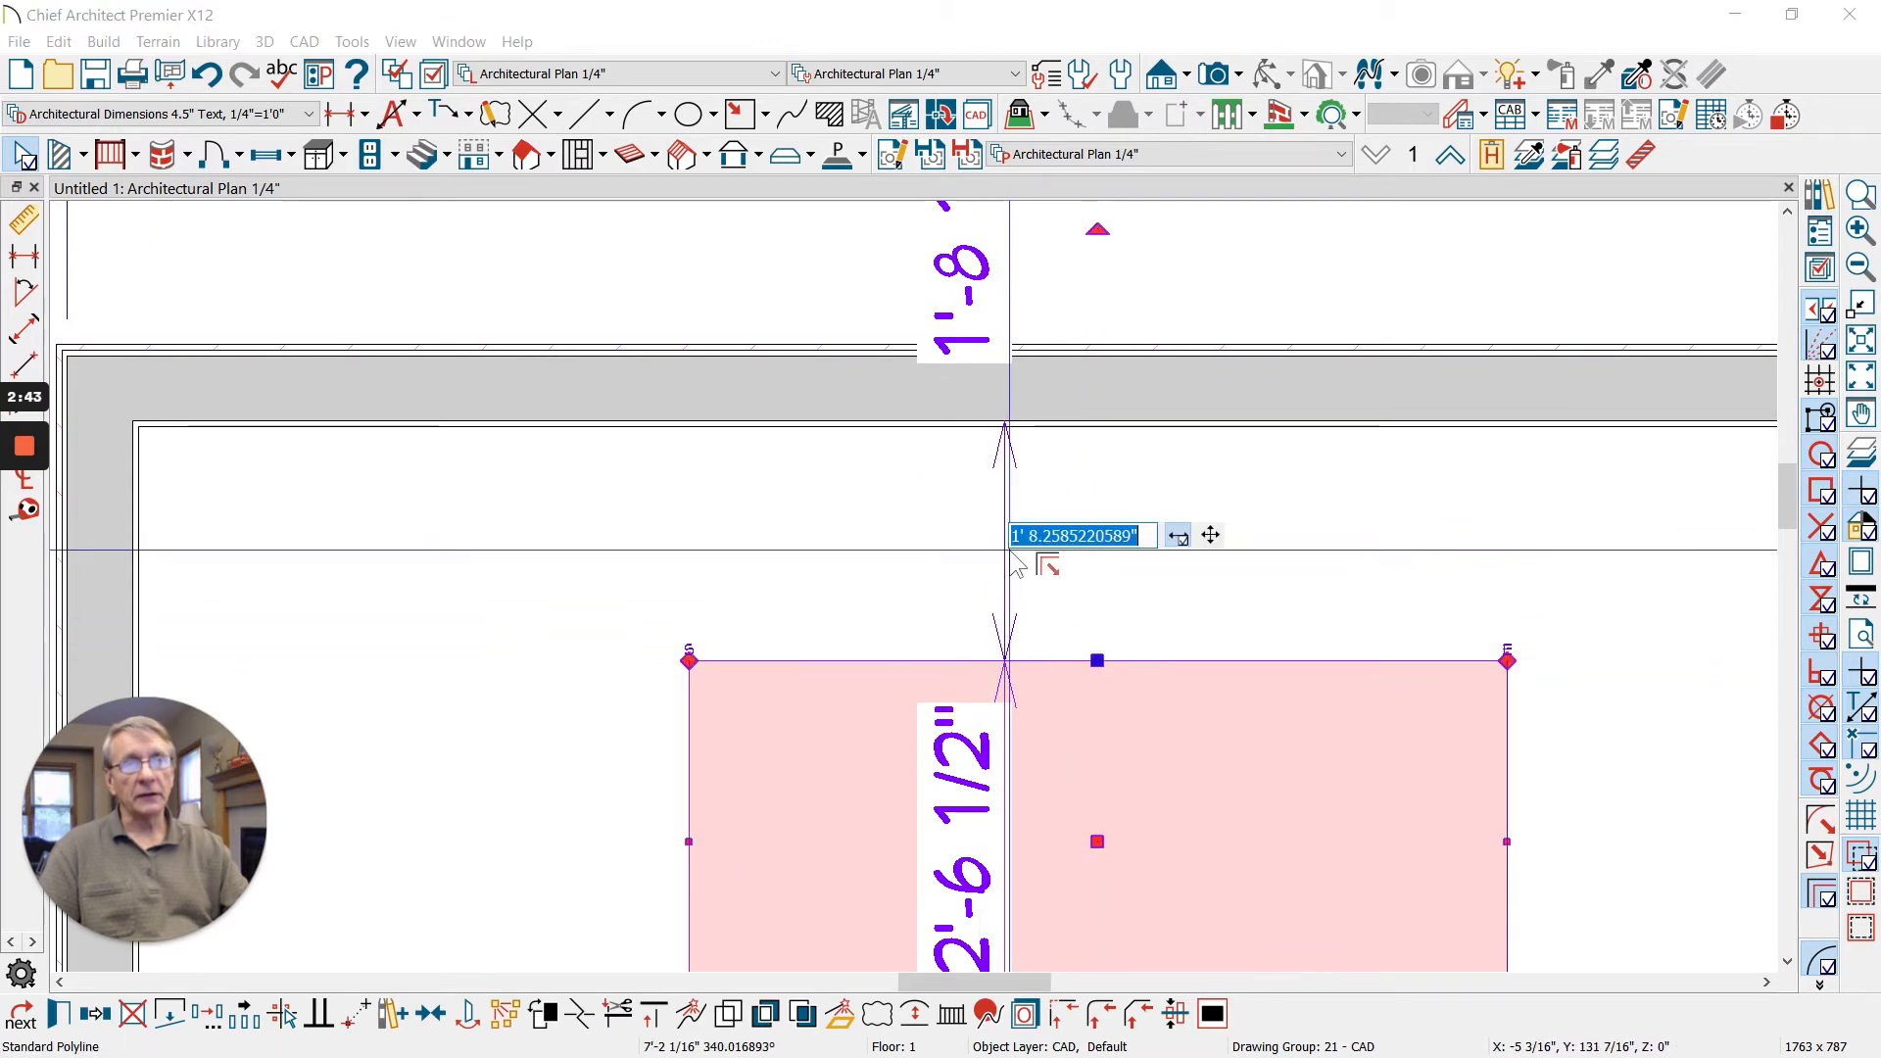
pyautogui.write('24')
pyautogui.press('Return')
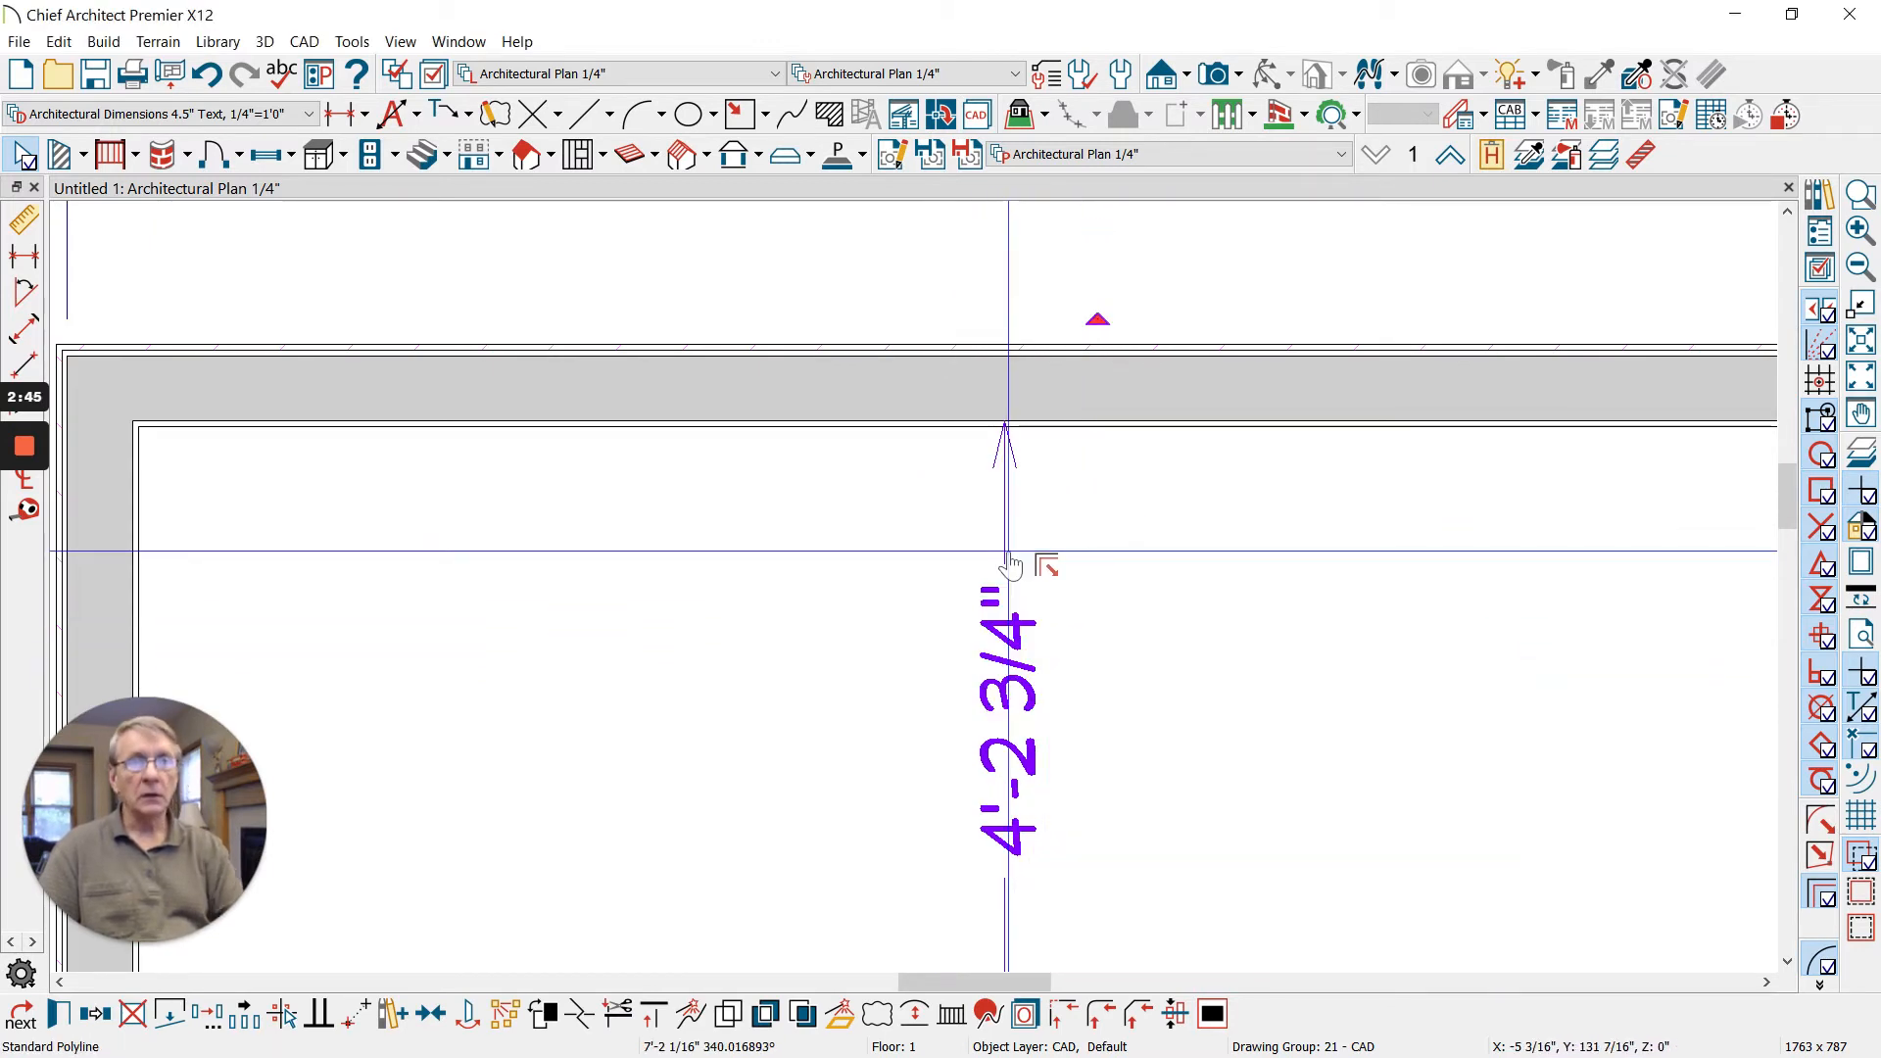
pyautogui.scroll(-3, 1009, 565)
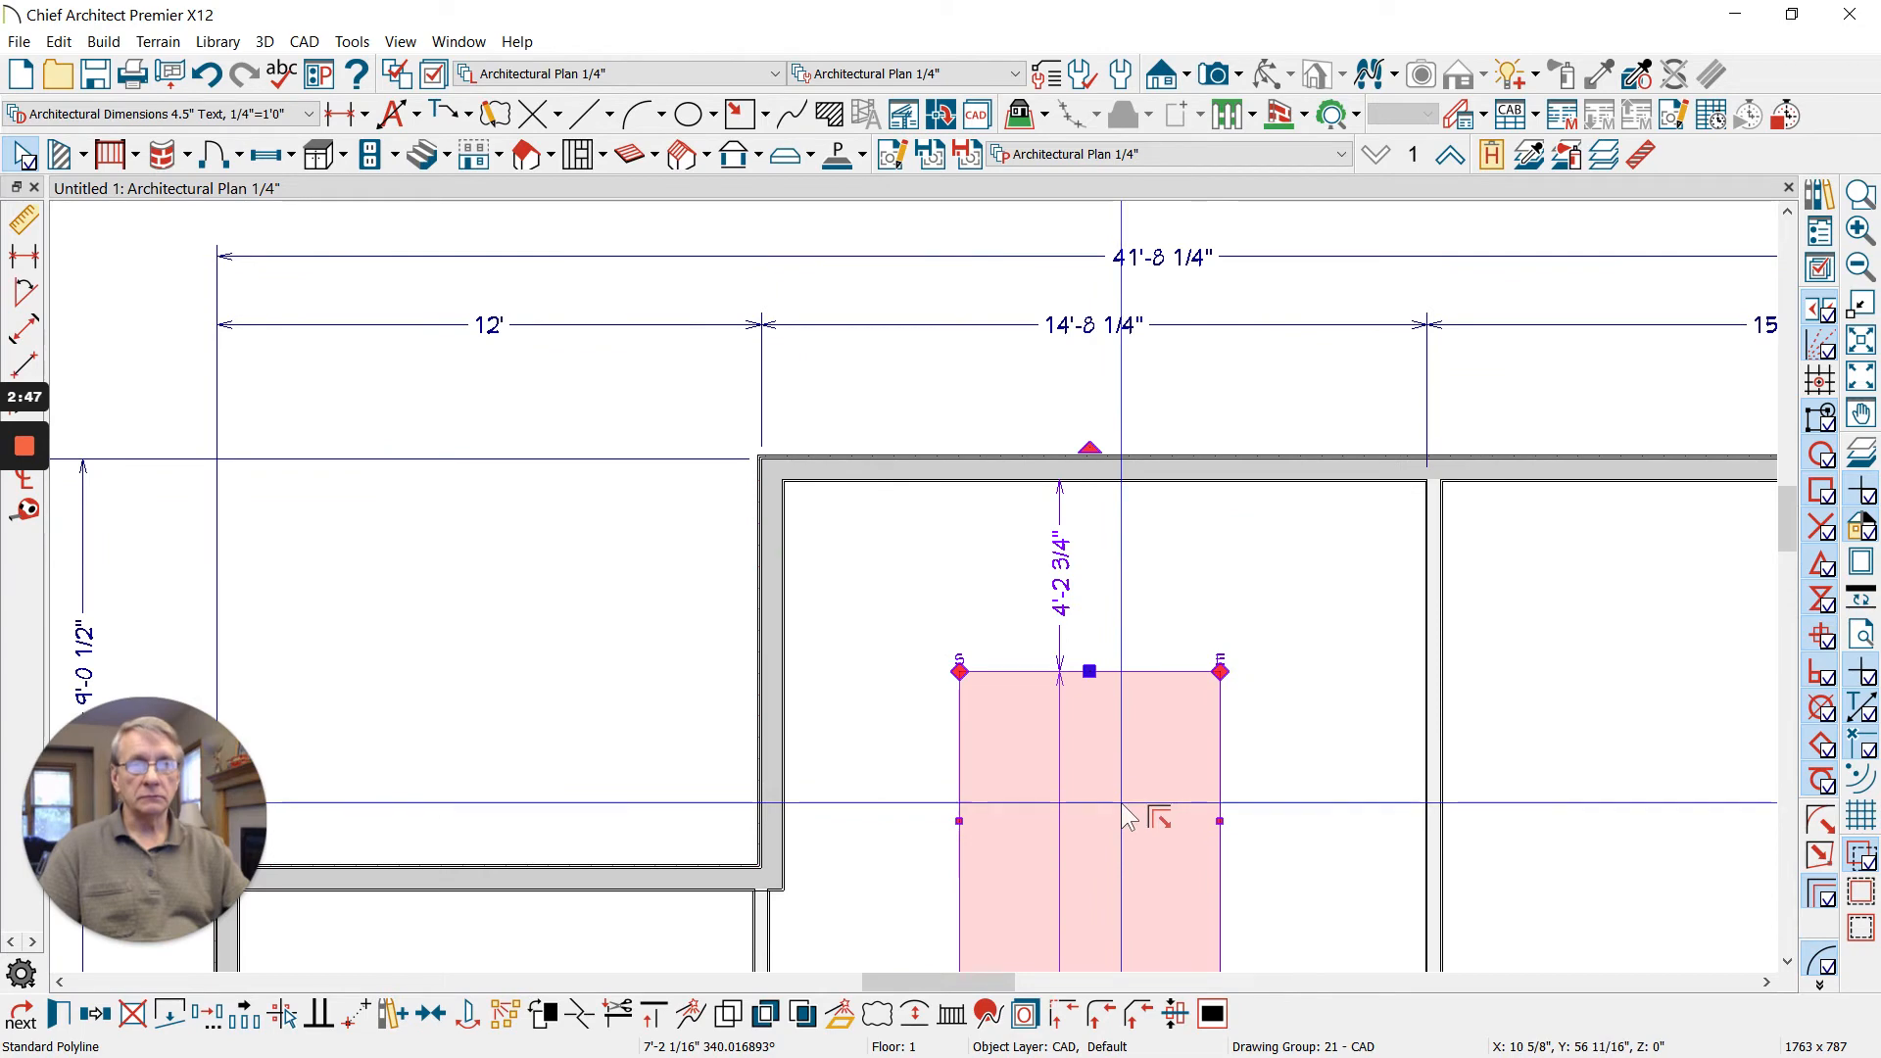
# - Undo the last change to the gap between the rectangle and the top wall's inner face
pyautogui.scroll(2, 1126, 813)
pyautogui.hotkey('ctrl', 'a')
pyautogui.scroll(1, 1127, 626)
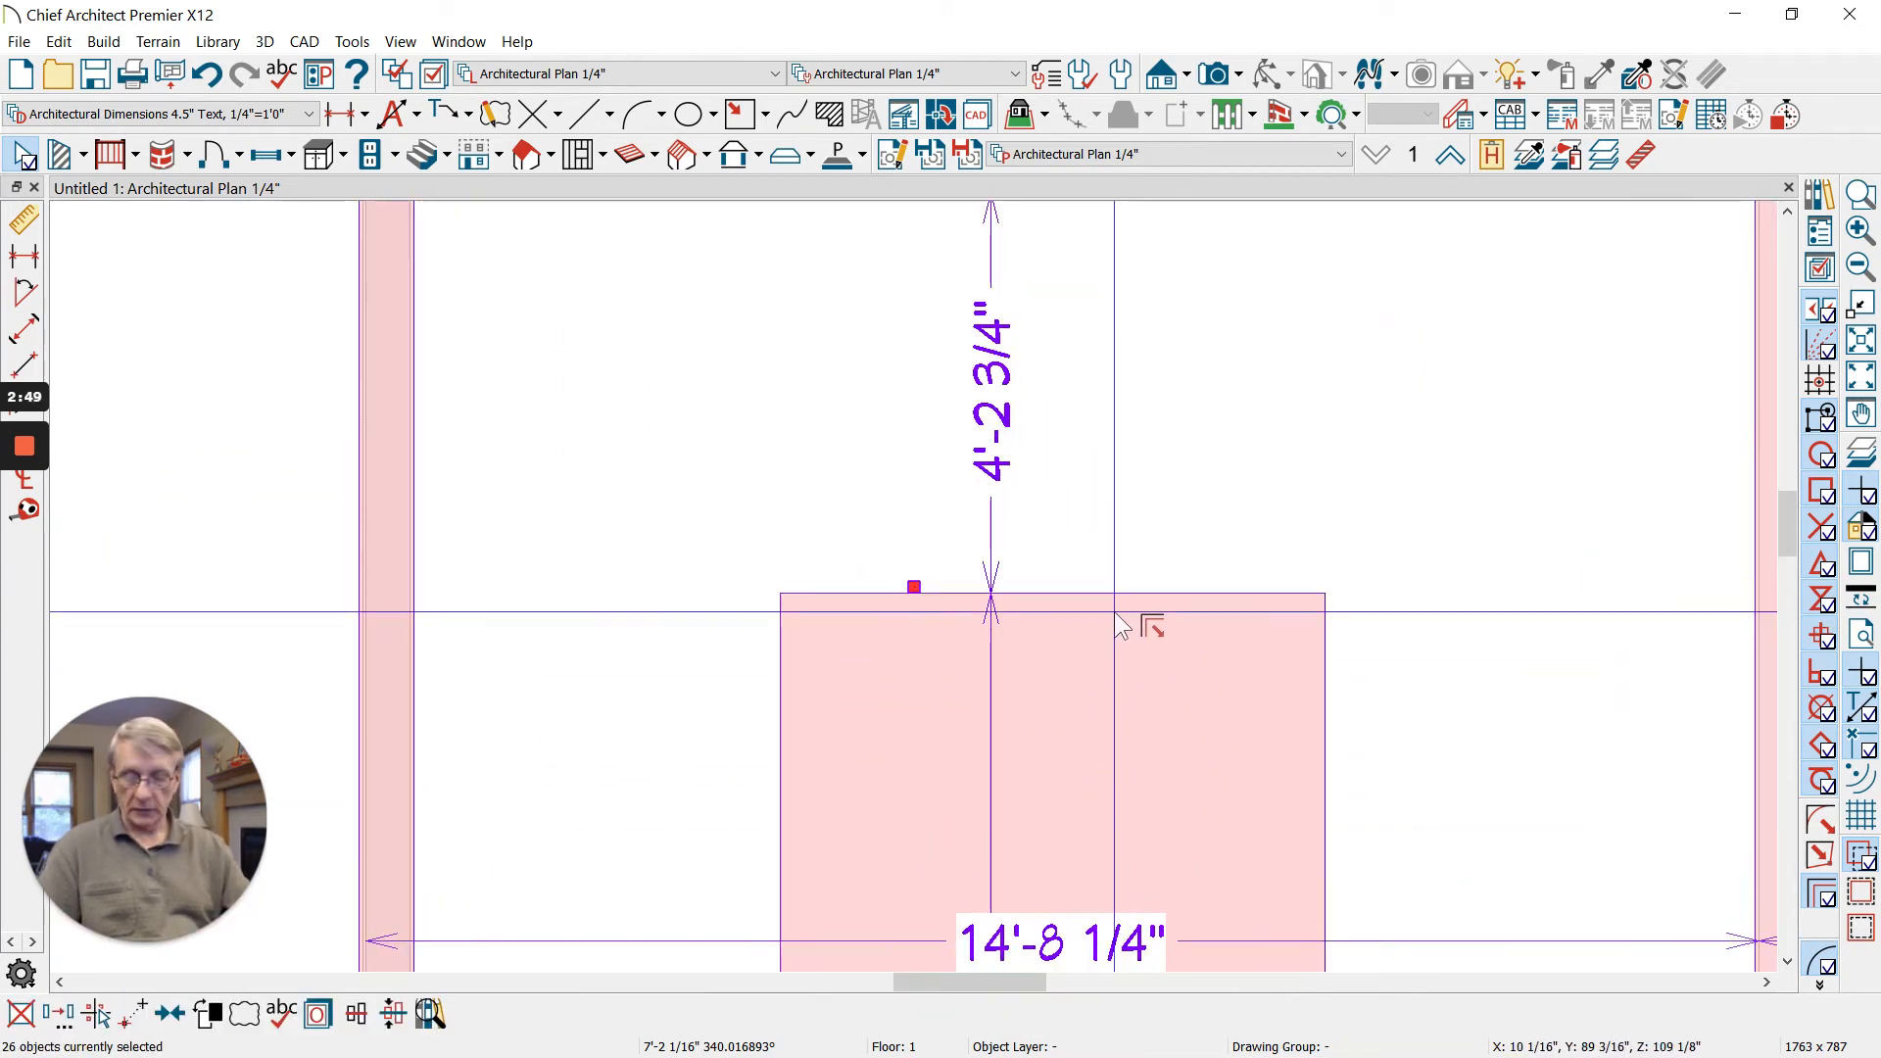
pyautogui.hotkey('ctrl', 'z')
pyautogui.scroll(-3, 1096, 529)
pyautogui.scroll(3, 1071, 395)
# - Resize the rectangle from its top edge to leave a 2' gap to the top wall, and from its bottom edge to a 2' height
pyautogui.click(1071, 507)
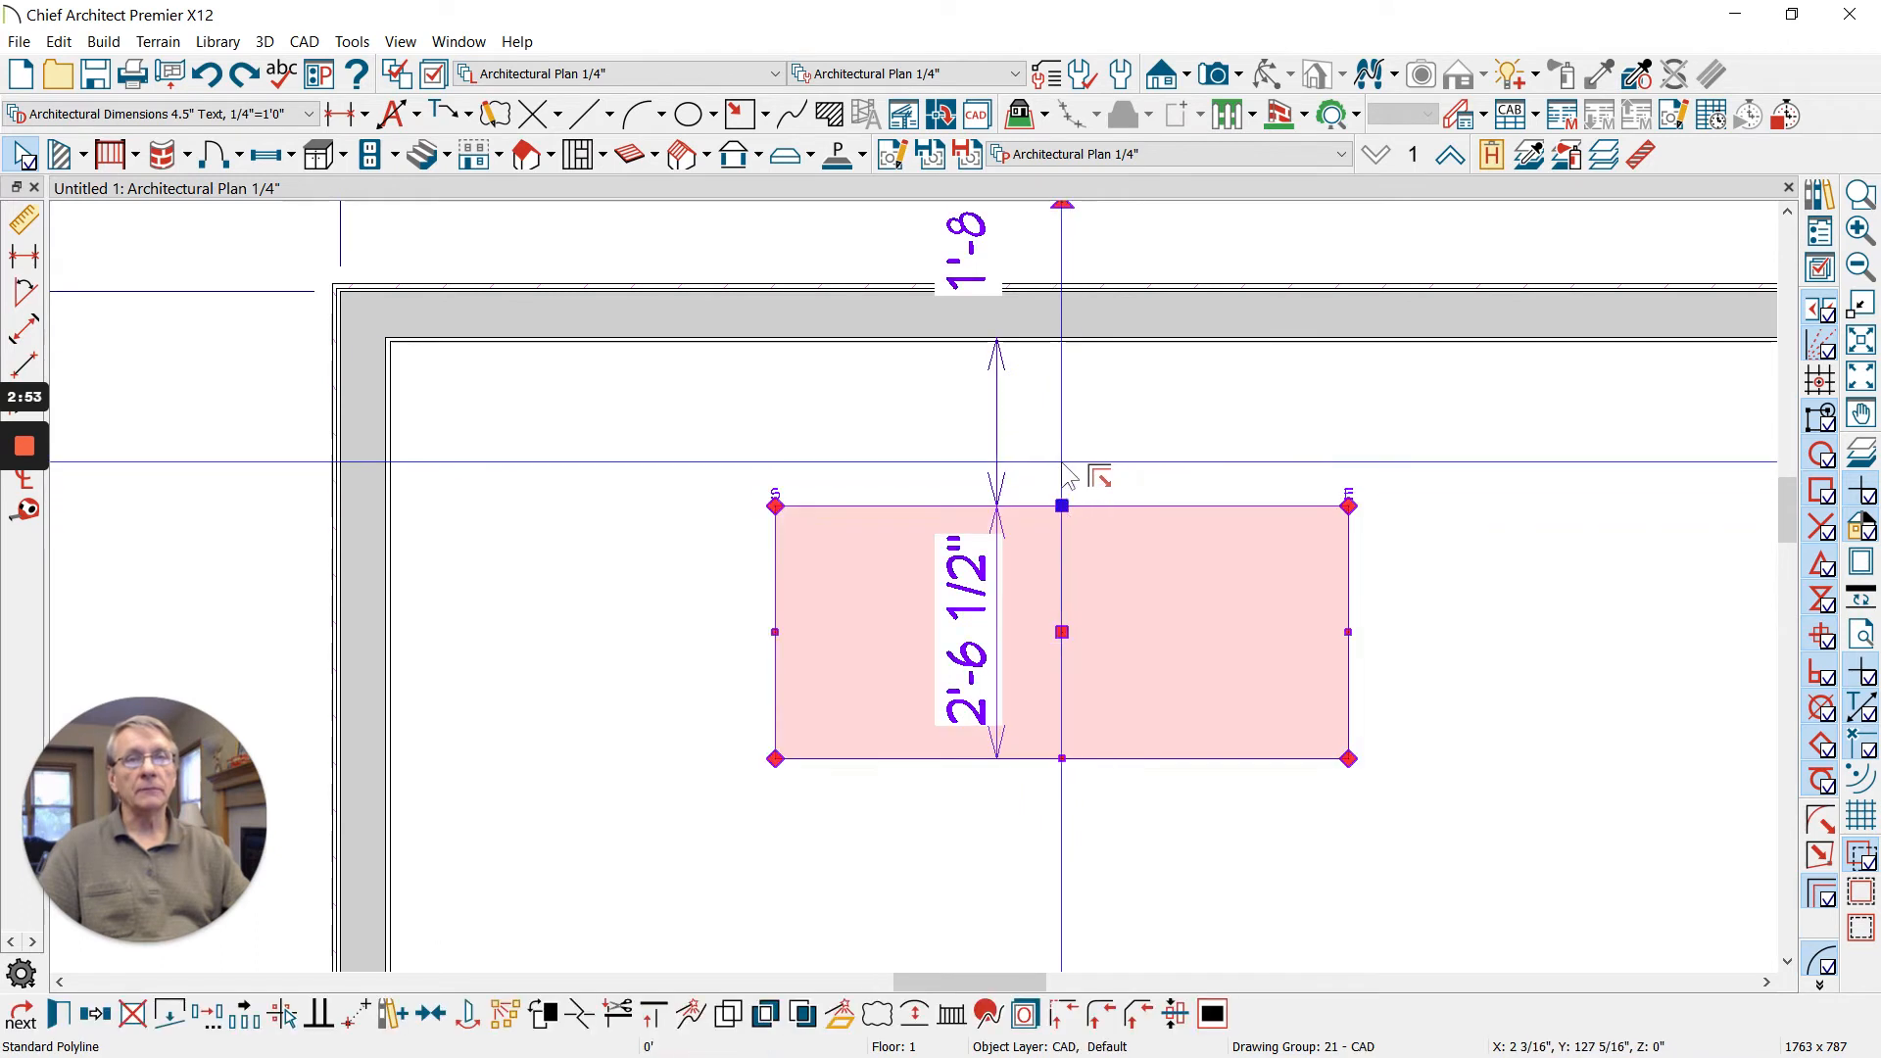
pyautogui.click(996, 423)
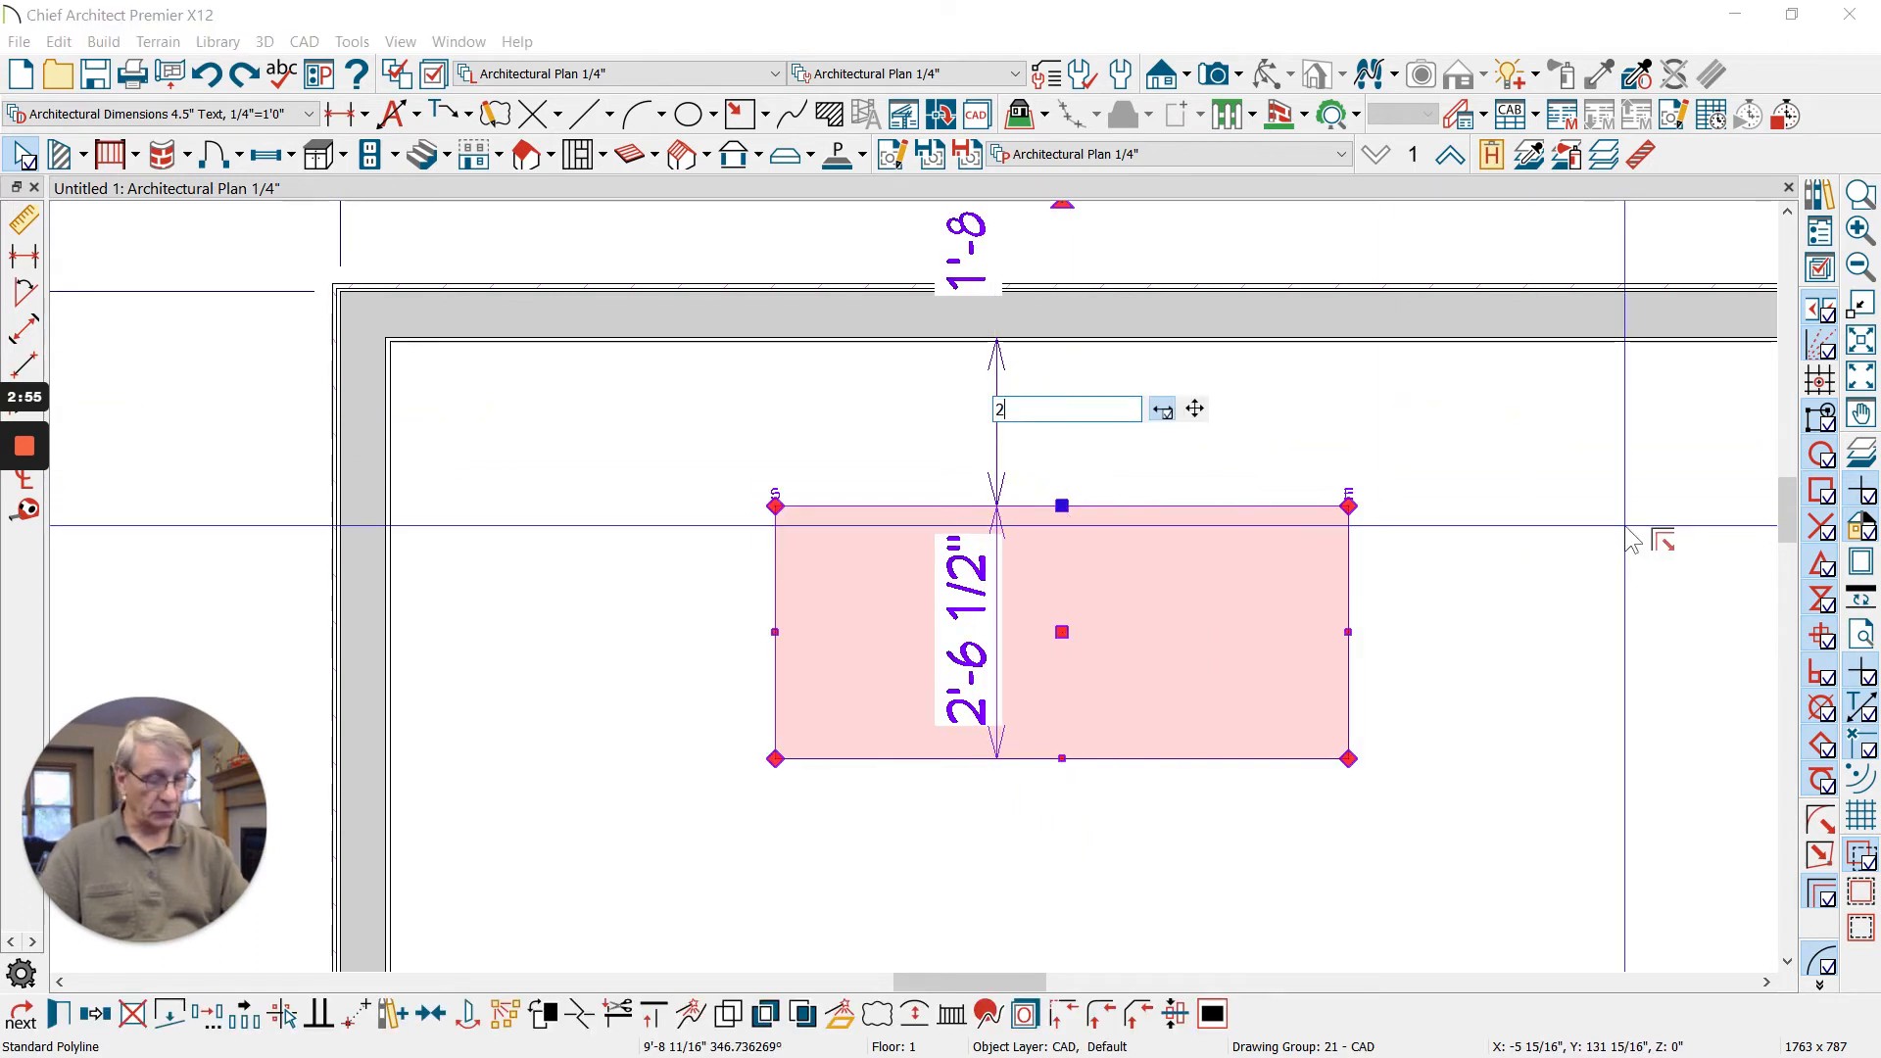
pyautogui.press('Return')
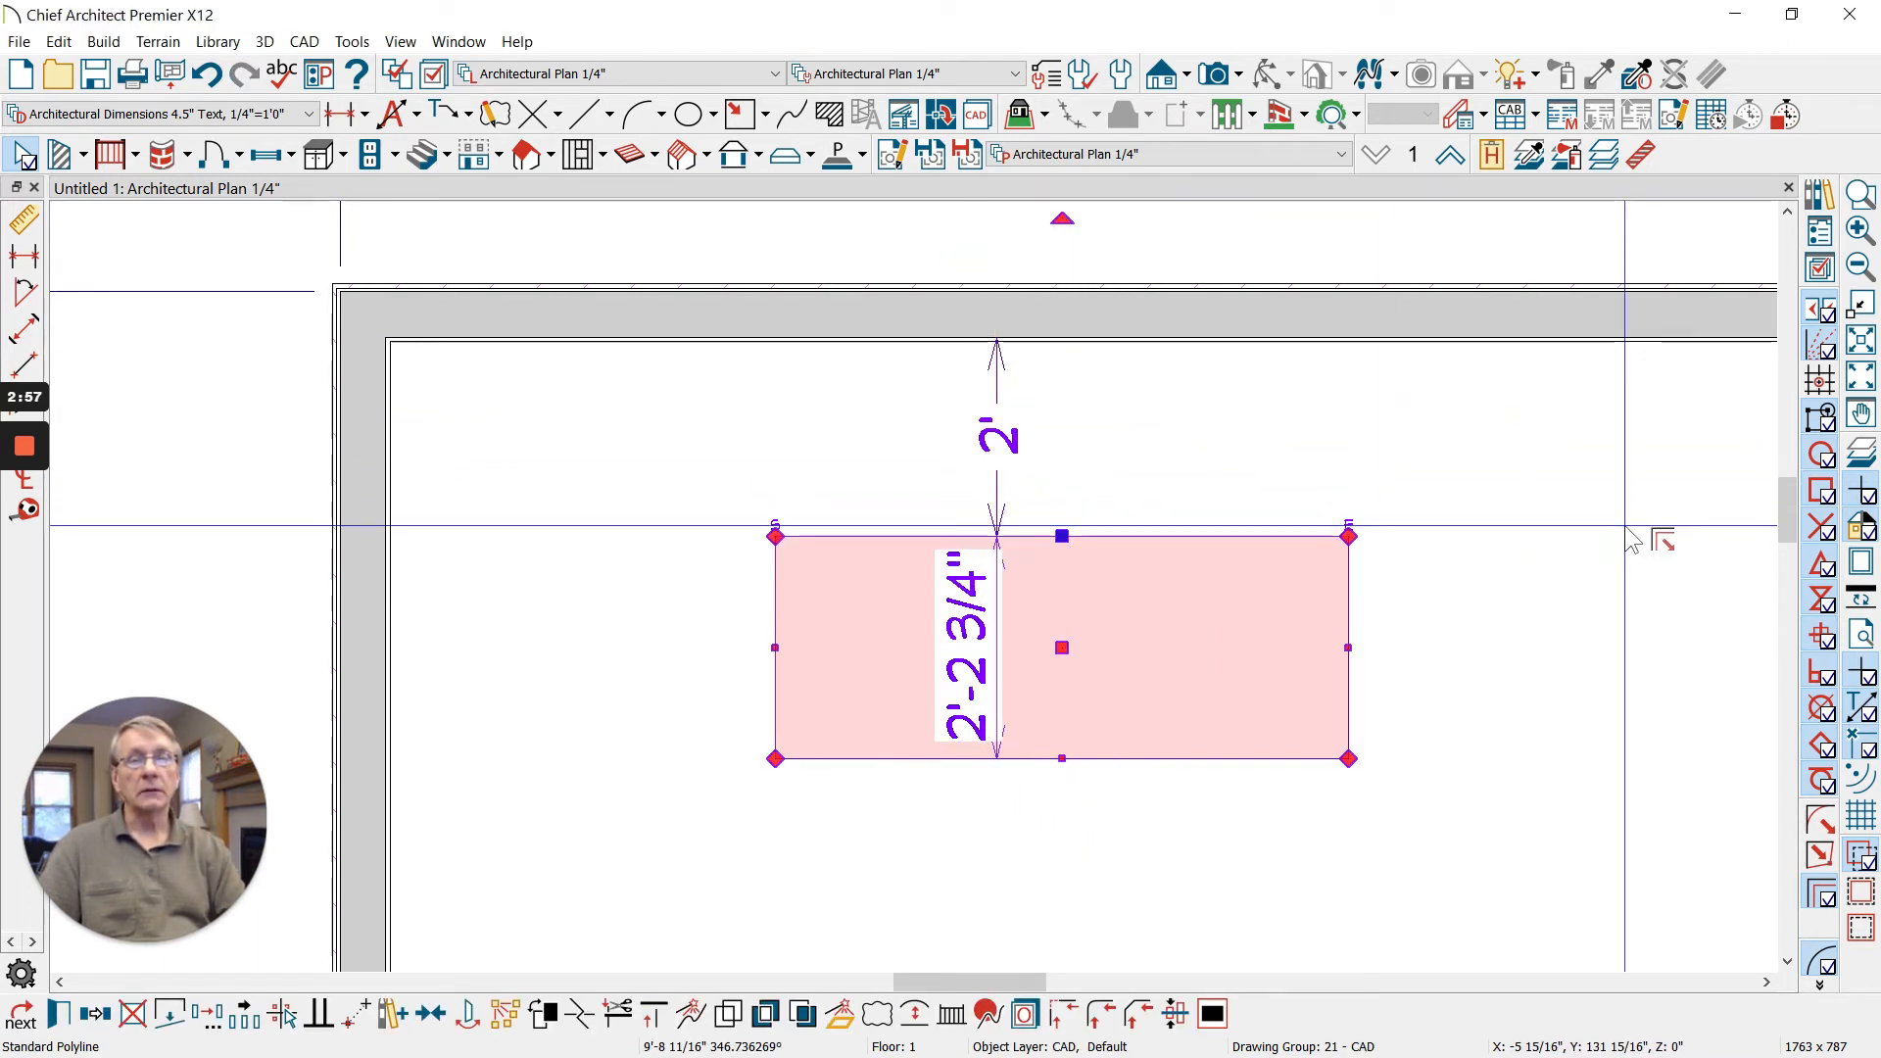
pyautogui.press('Escape')
pyautogui.click(1207, 539)
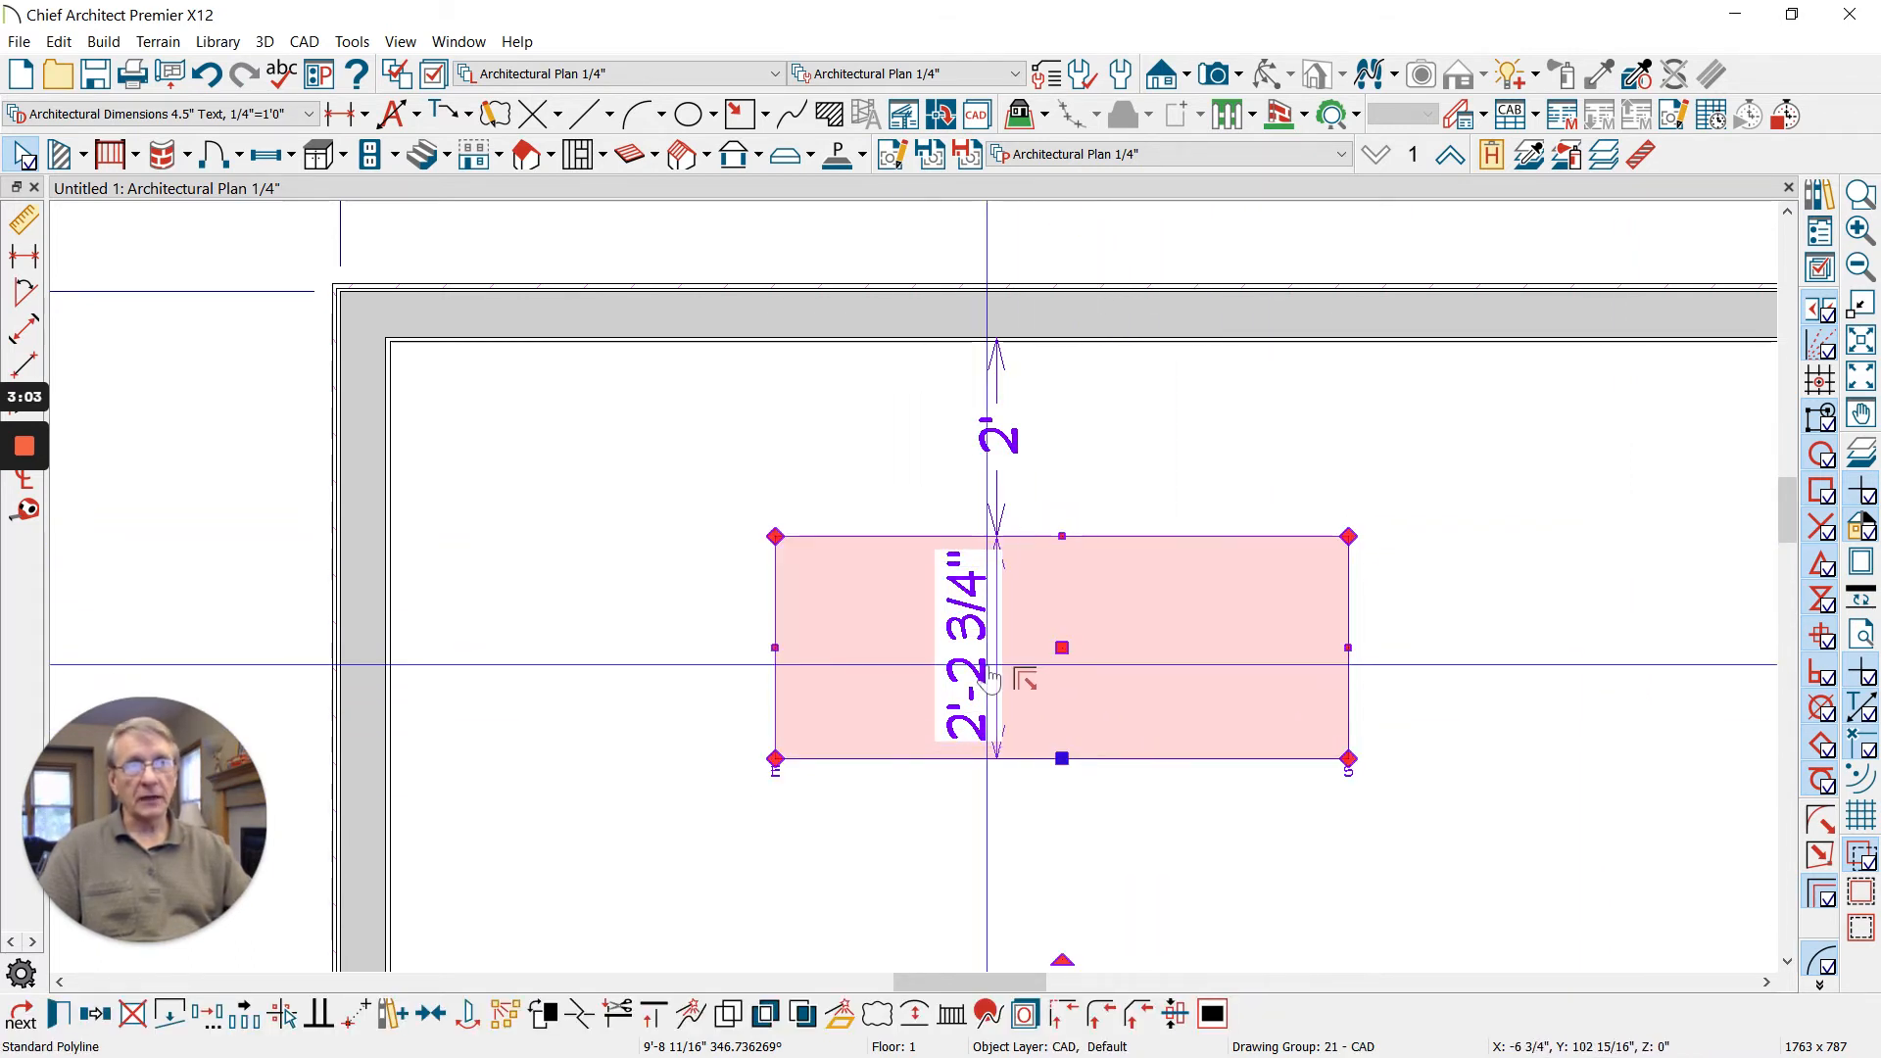
pyautogui.press('Return')
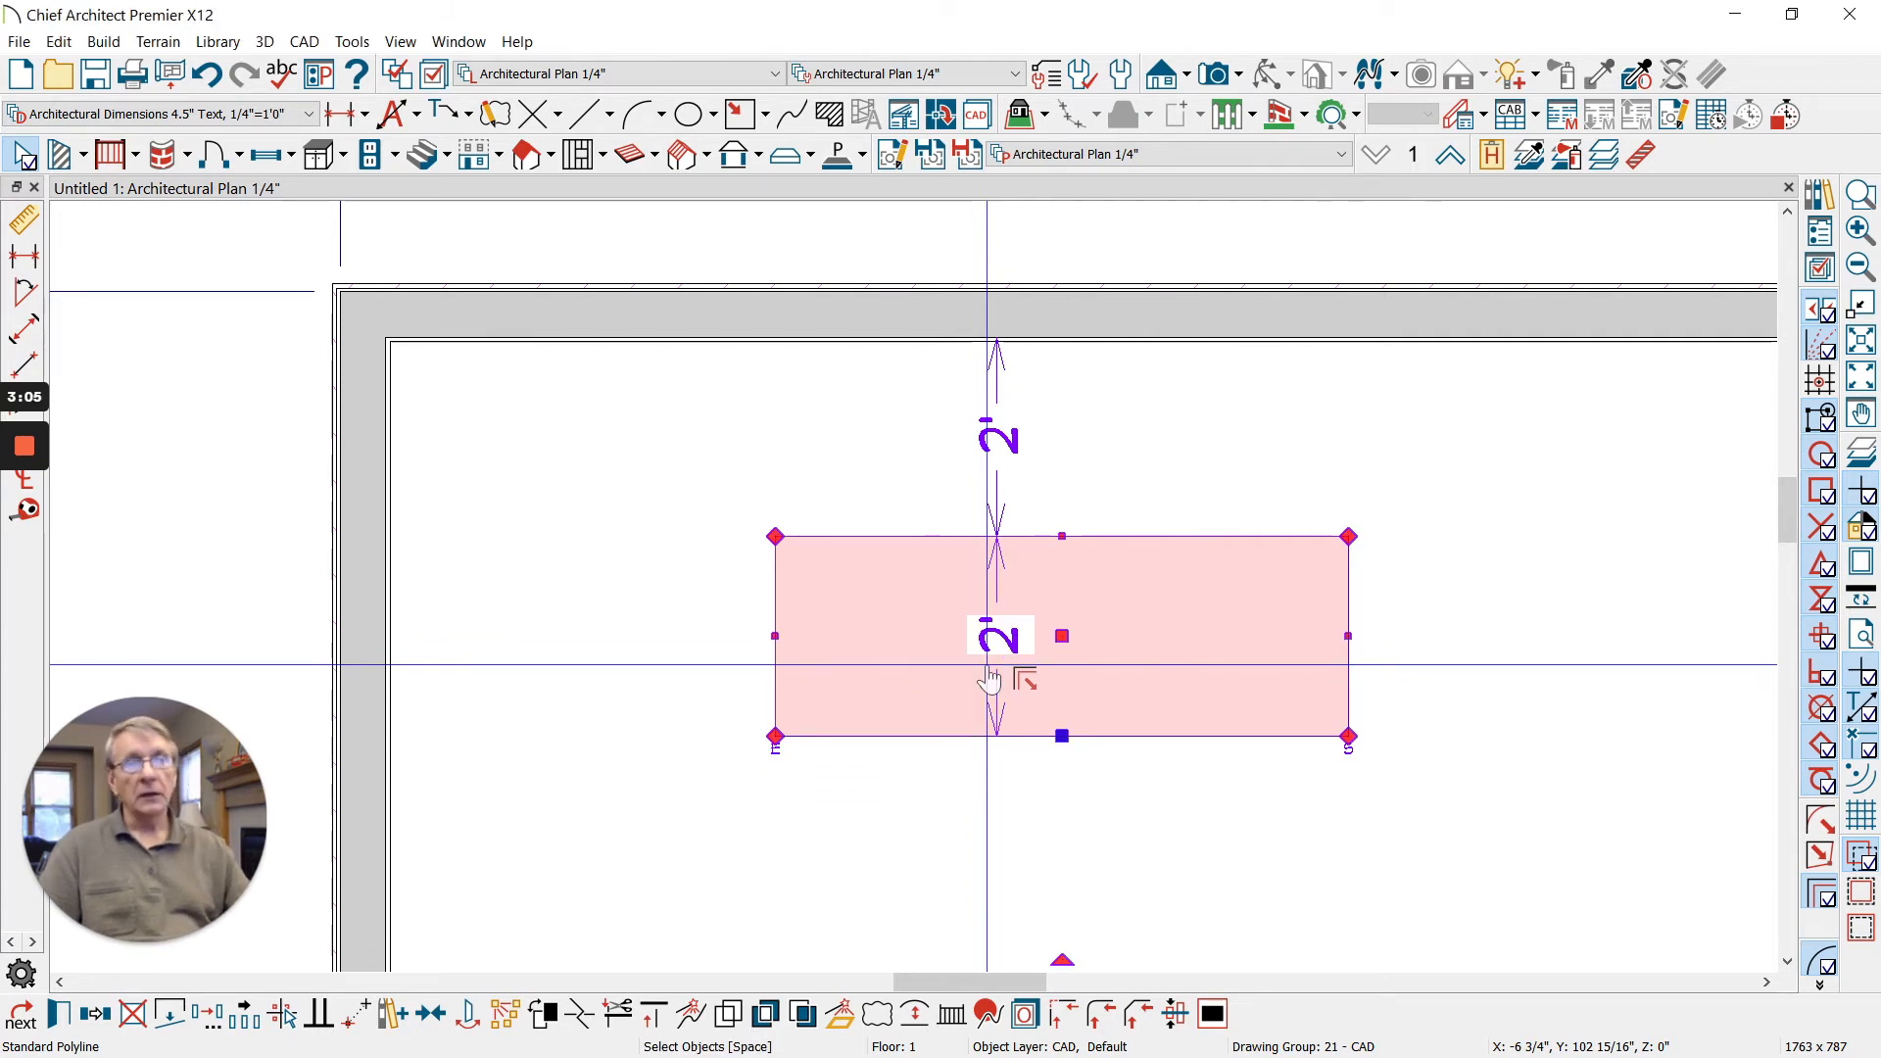
# - Try setting the gap between the rectangle's top edge and the top wall to 36 by resizing, and undo it
pyautogui.click(1062, 538)
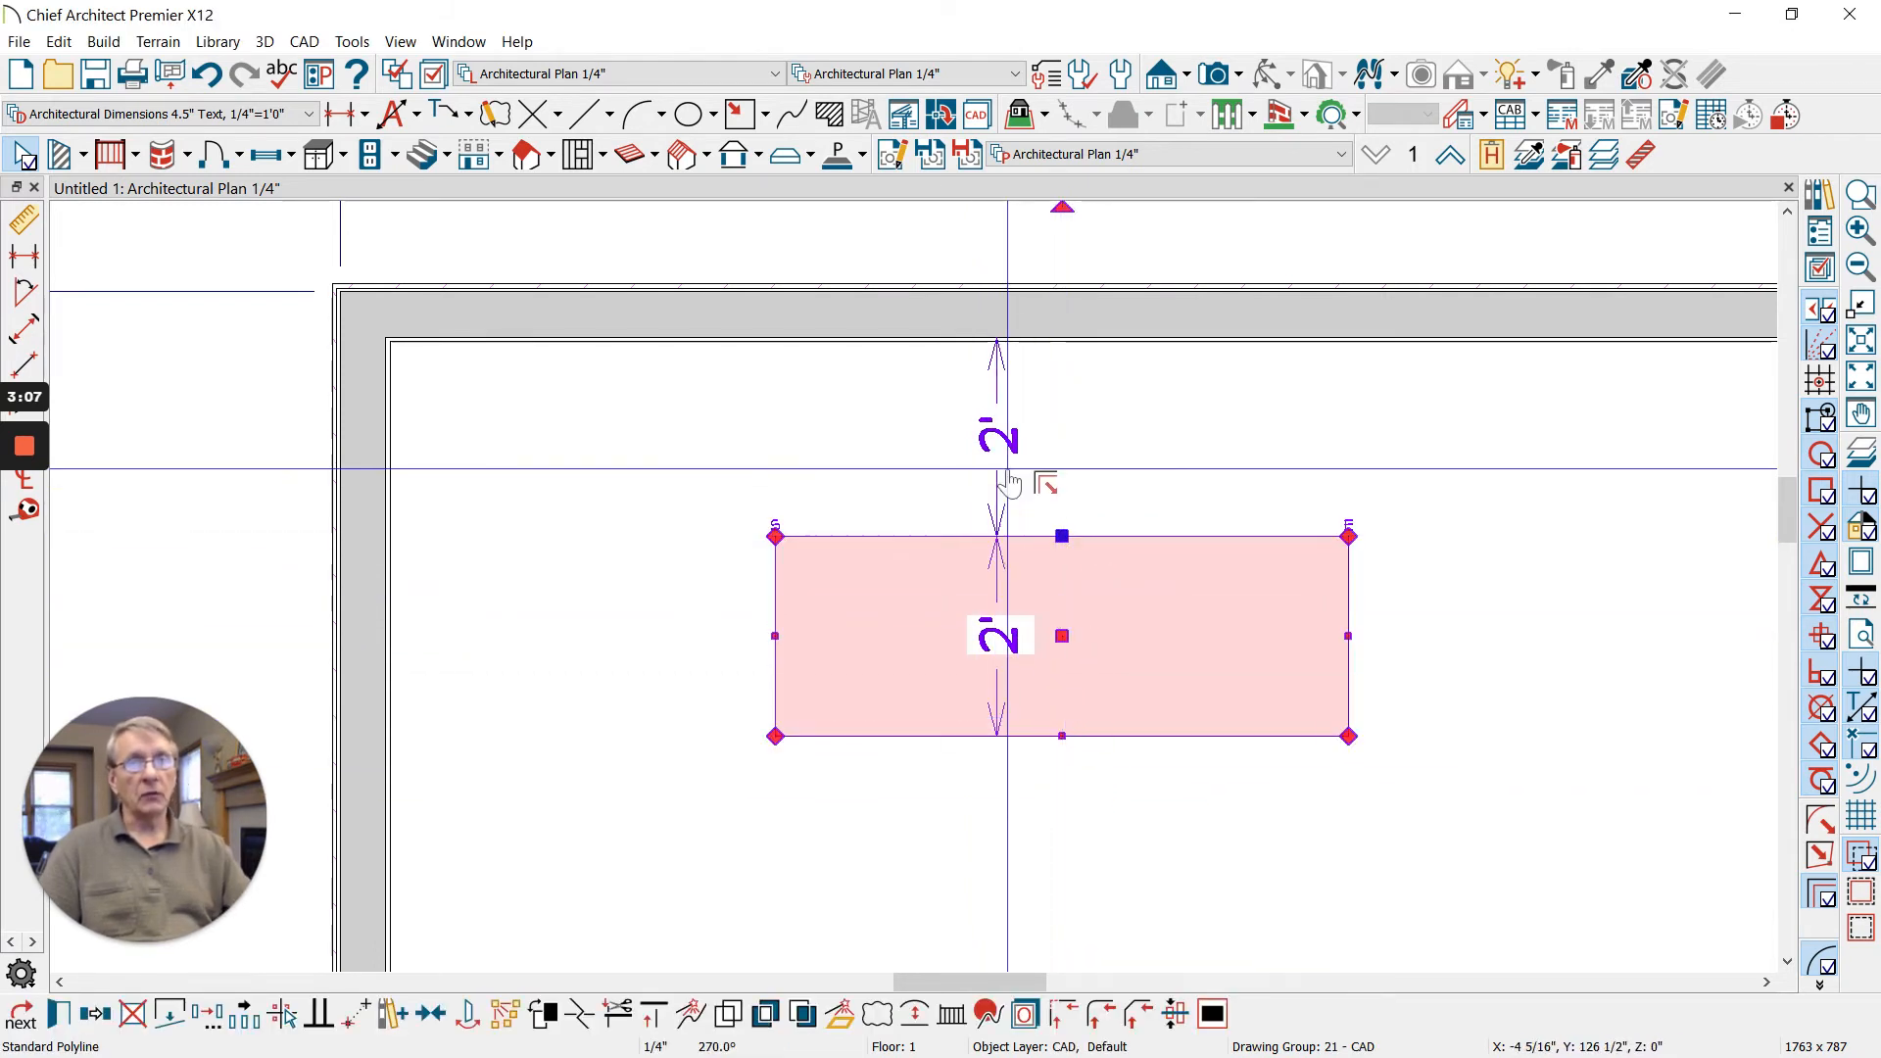
pyautogui.click(997, 439)
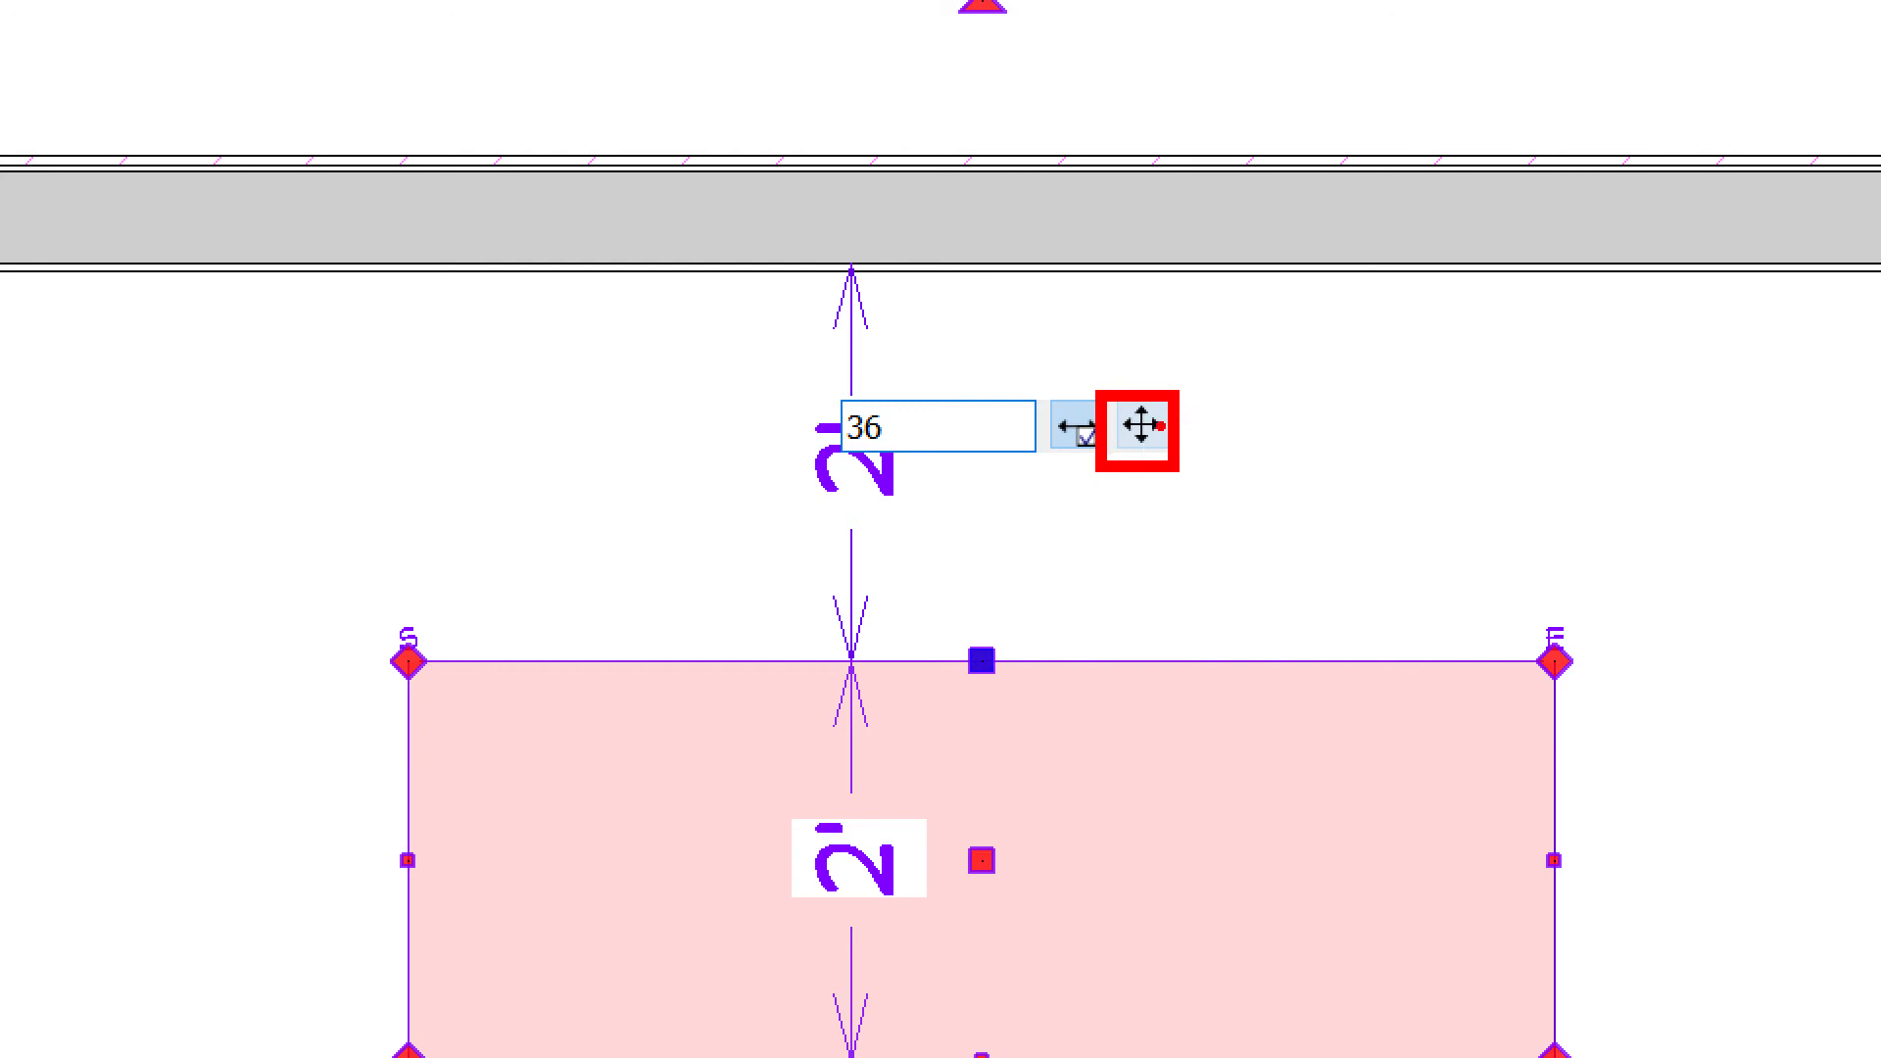
pyautogui.click(1141, 425)
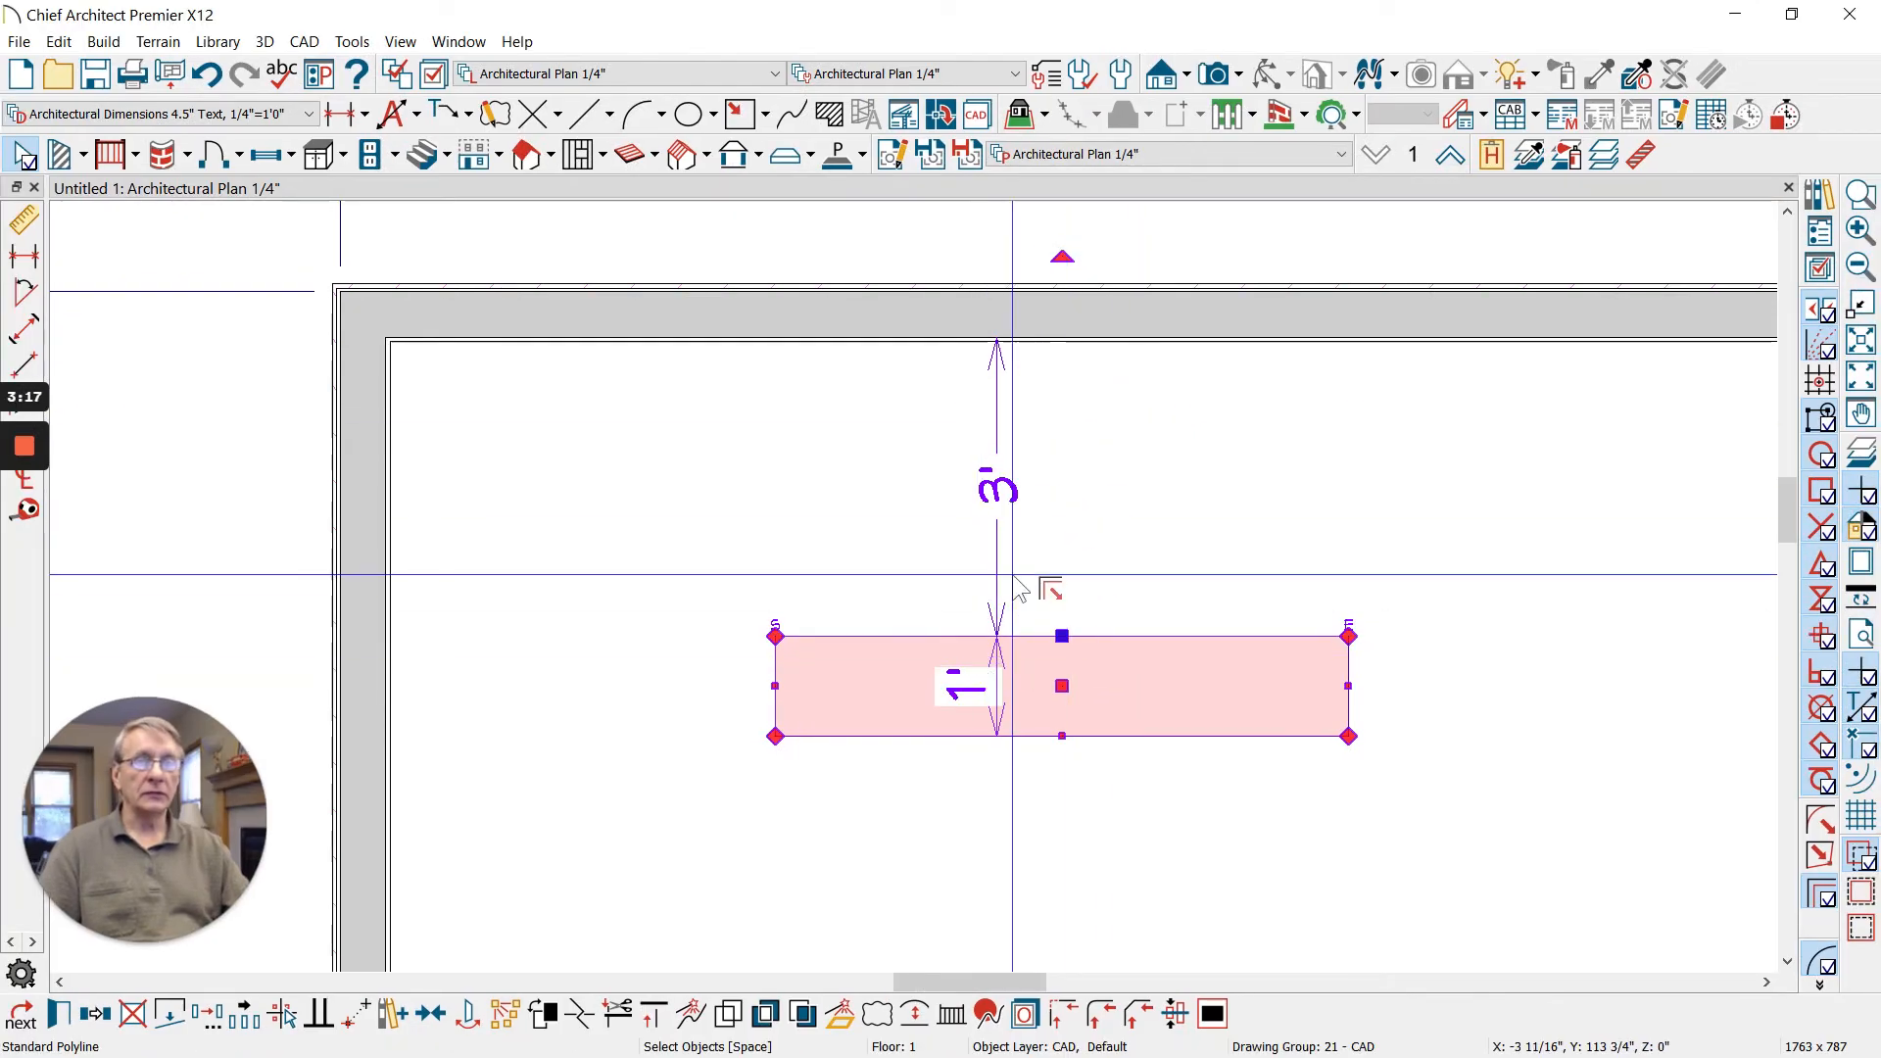
pyautogui.hotkey('ctrl', 'z')
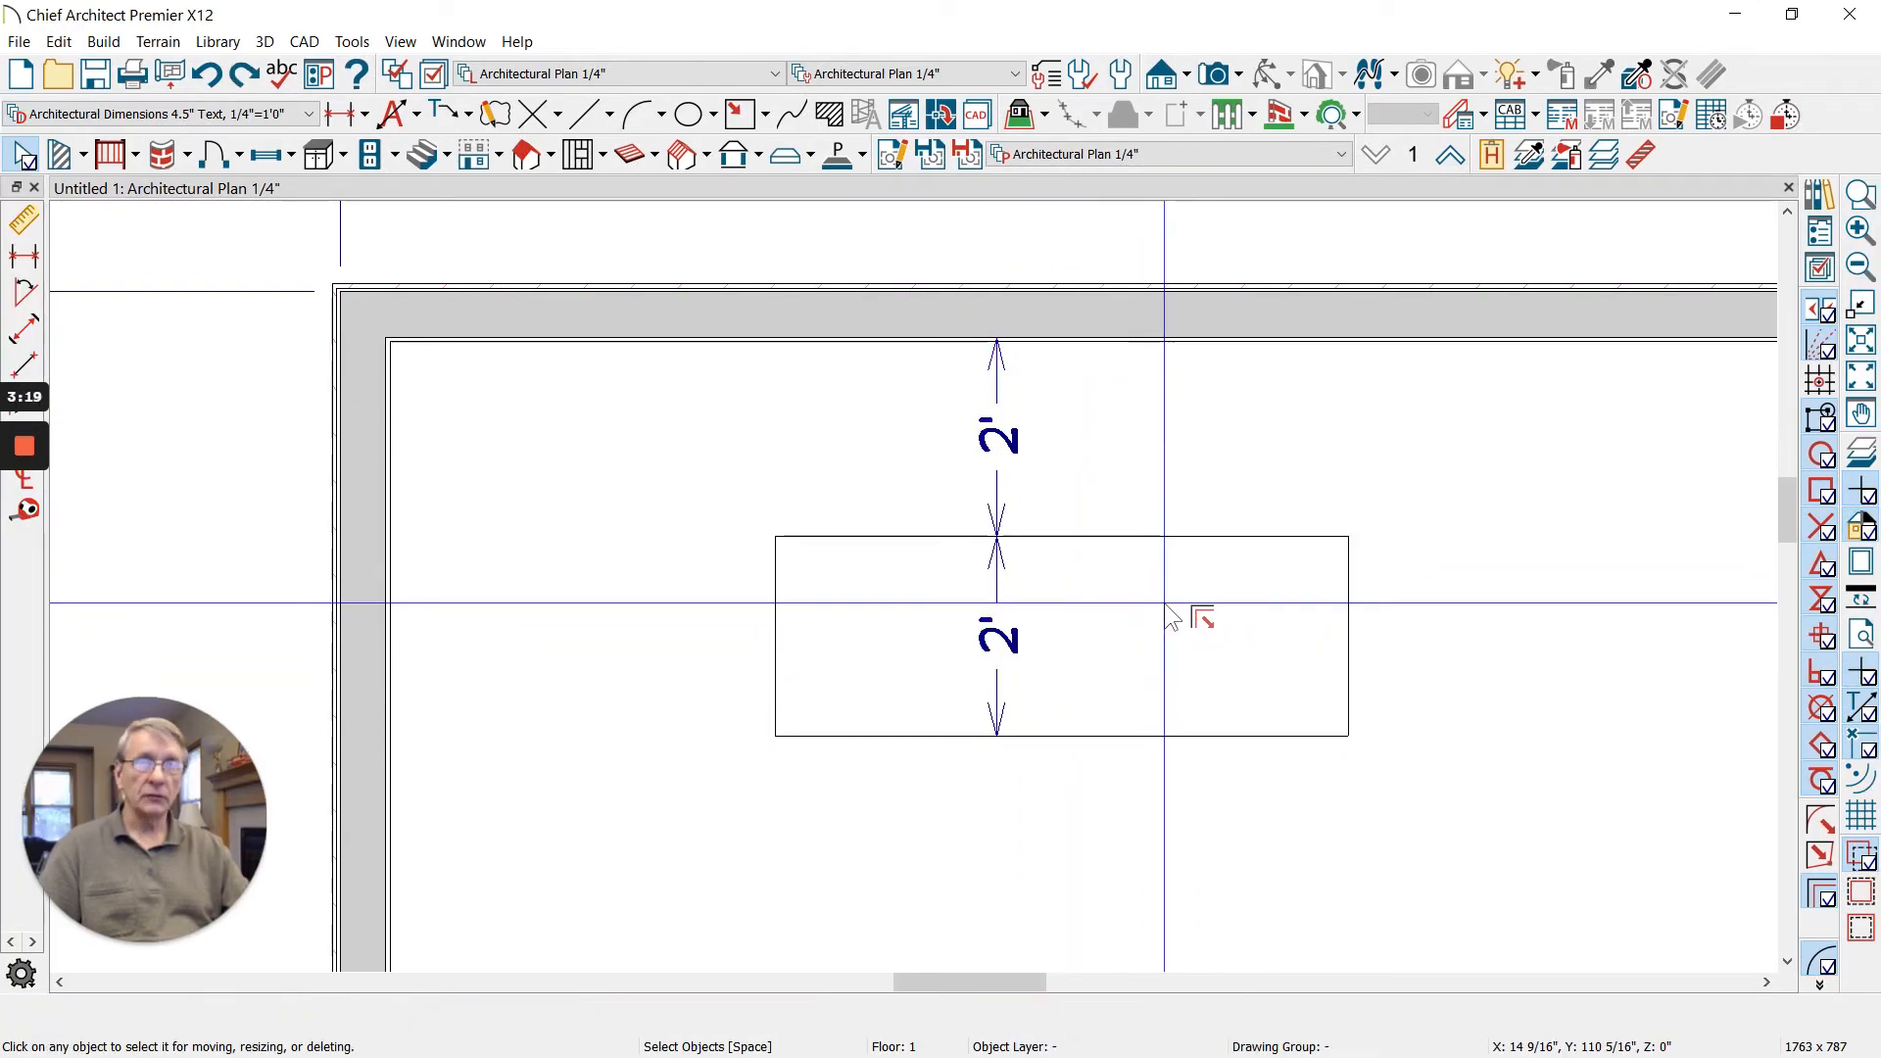
# - Move the whole rectangle without resizing it so the gap to the top wall is 36
pyautogui.click(1122, 536)
pyautogui.click(1008, 438)
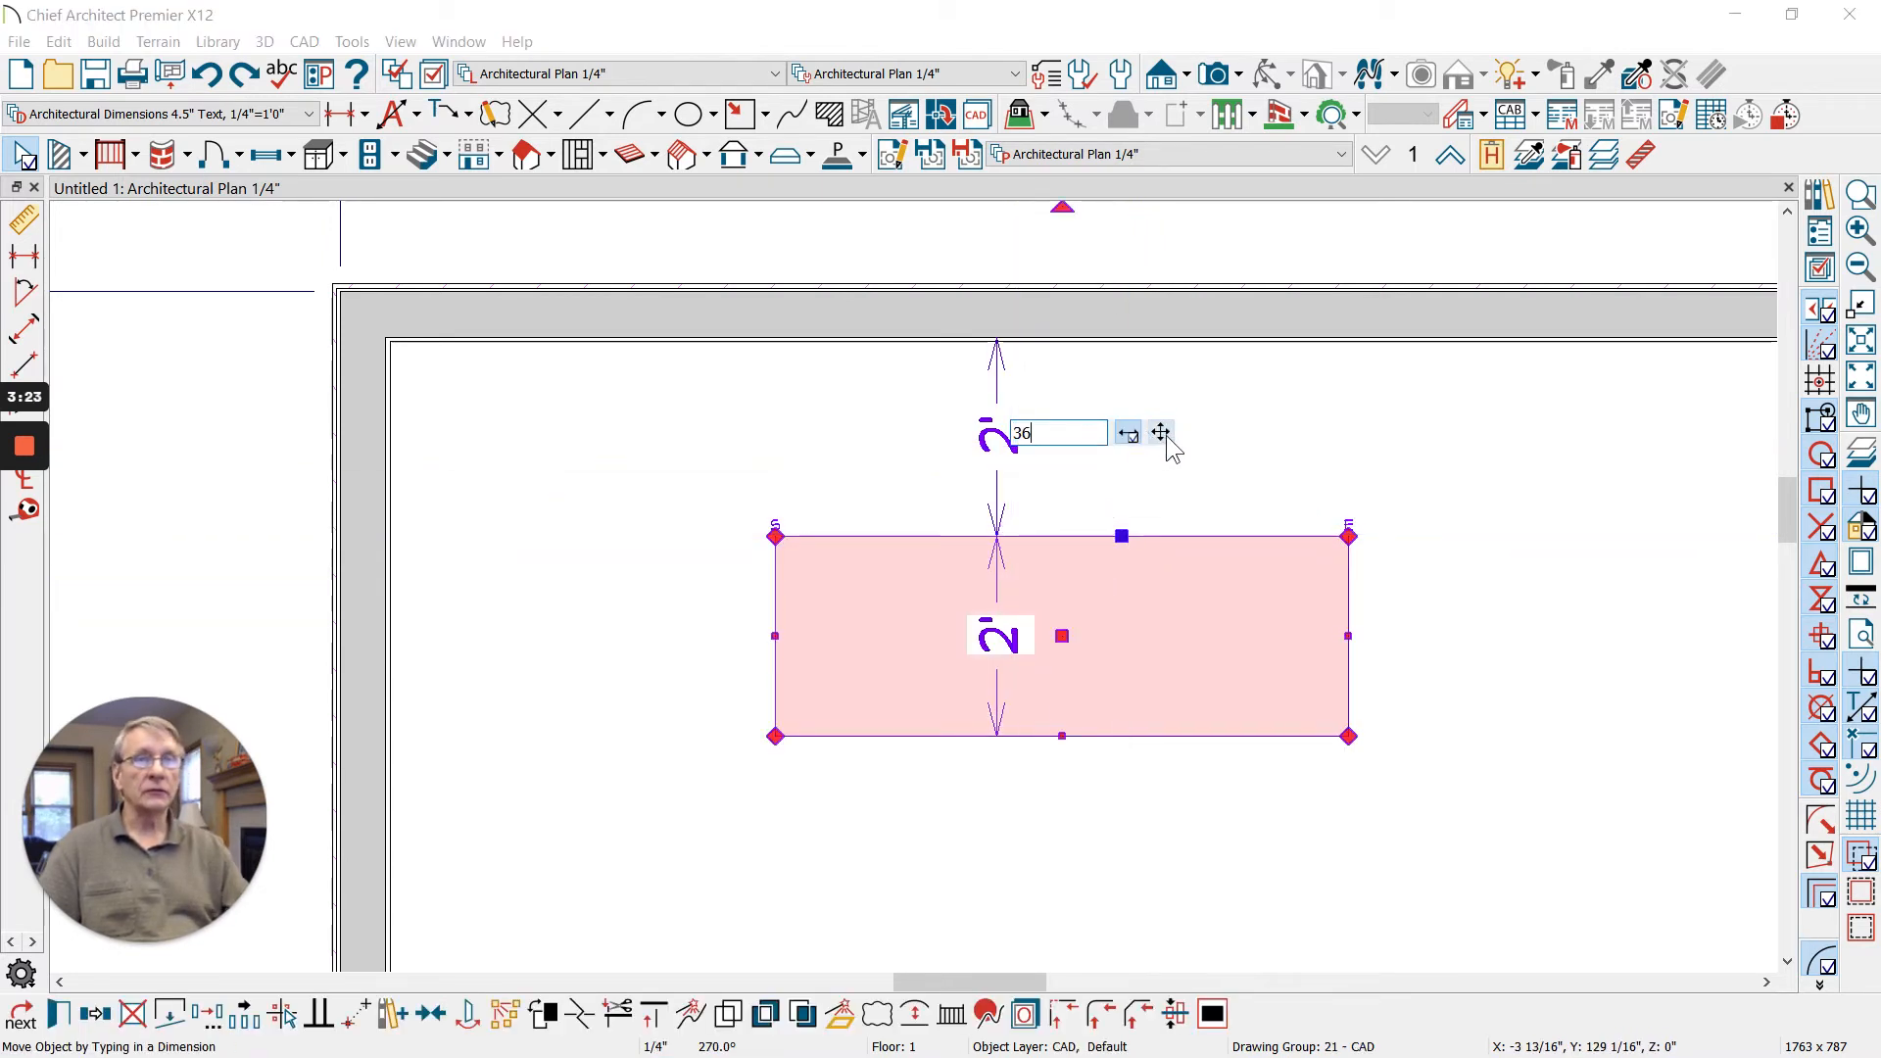
pyautogui.click(1162, 434)
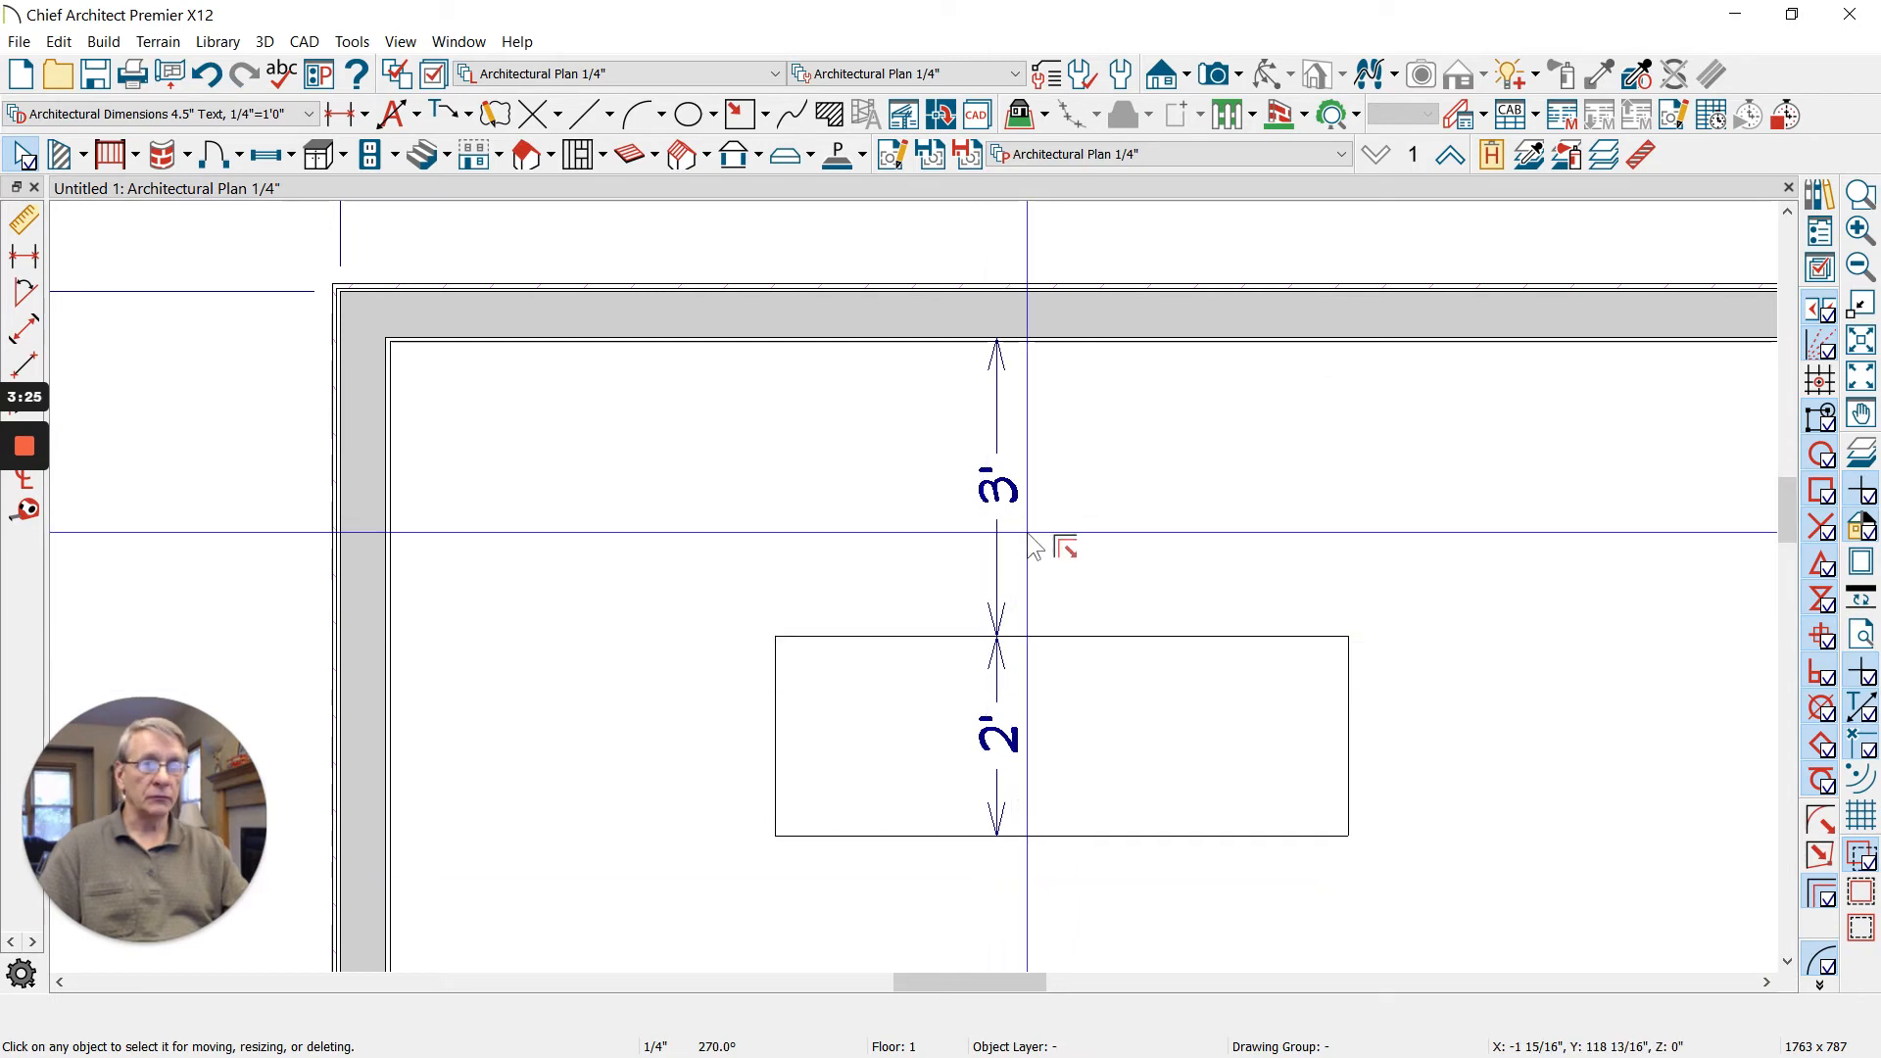
pyautogui.scroll(-3, 1030, 529)
pyautogui.scroll(-2, 902, 357)
pyautogui.scroll(4, 1565, 579)
pyautogui.click(1288, 664)
pyautogui.moveTo(1261, 654); pyautogui.dragTo(1301, 637)
pyautogui.moveTo(1294, 635); pyautogui.dragTo(1332, 562)
pyautogui.press('Escape')
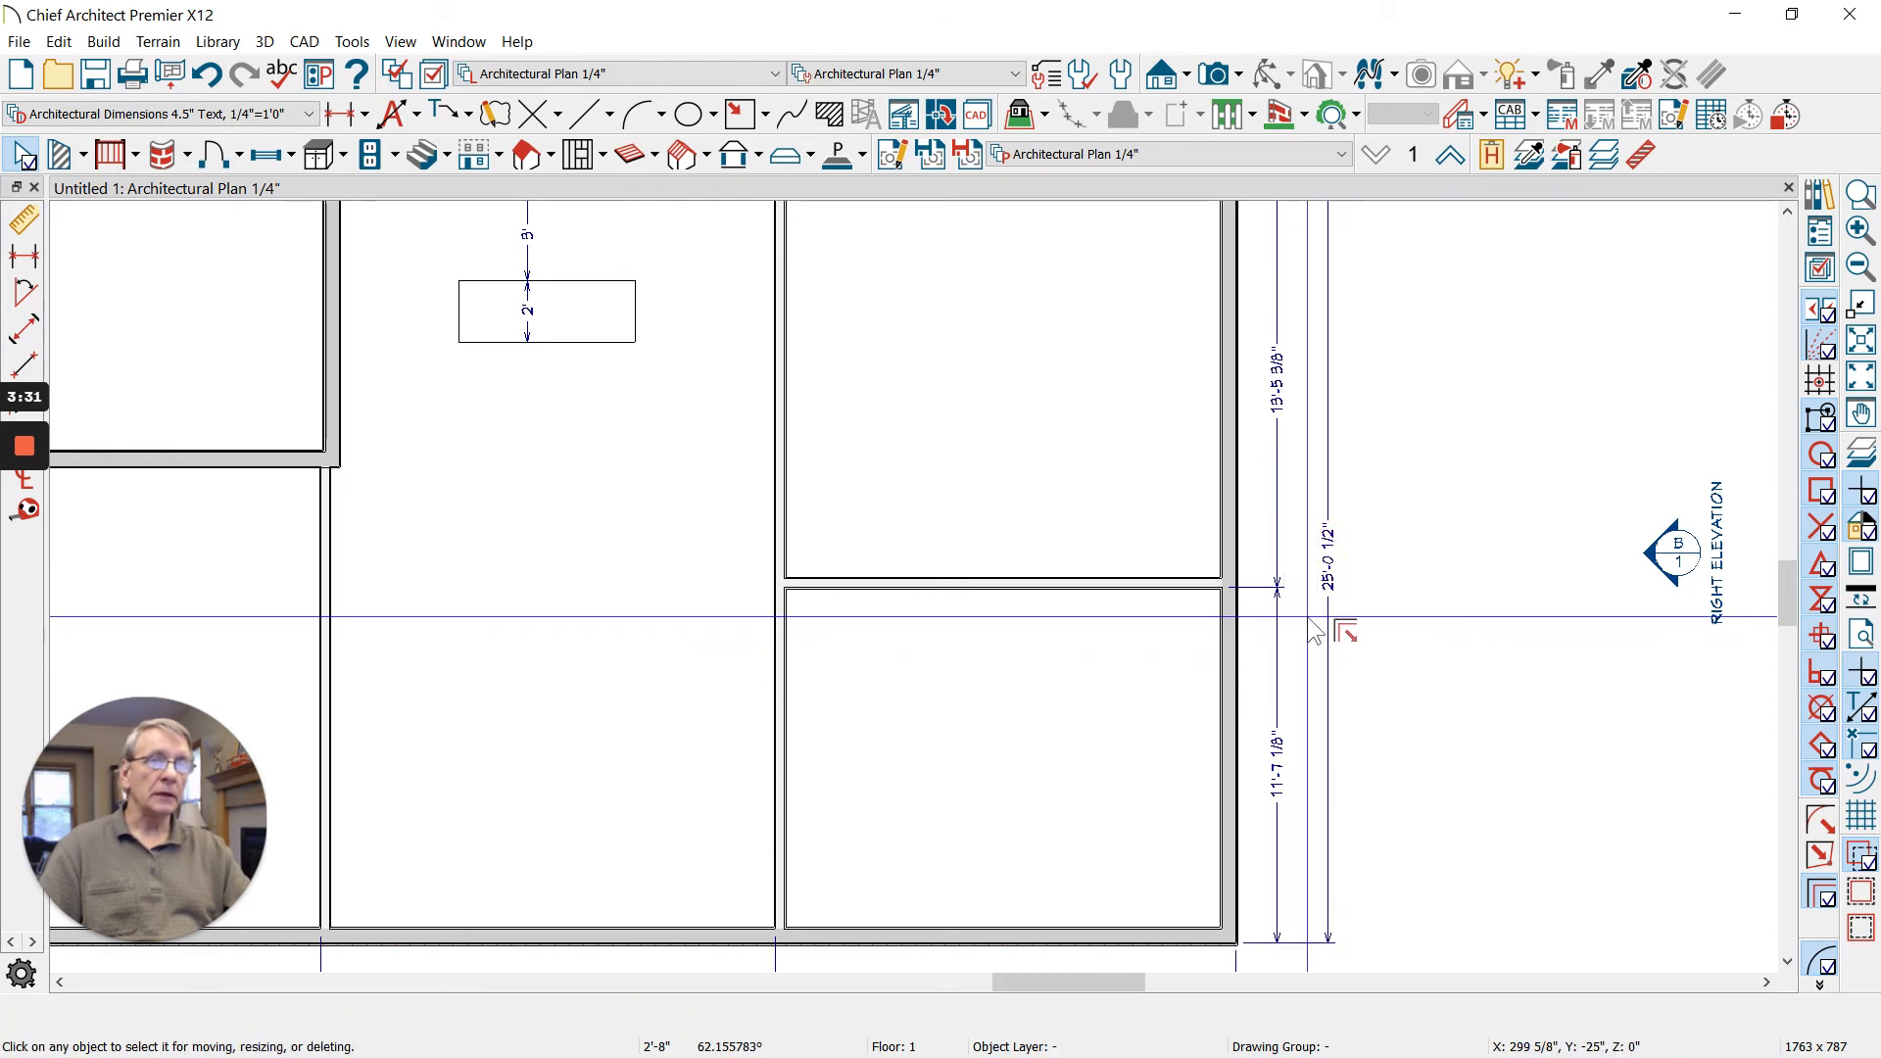
pyautogui.scroll(-2, 1274, 612)
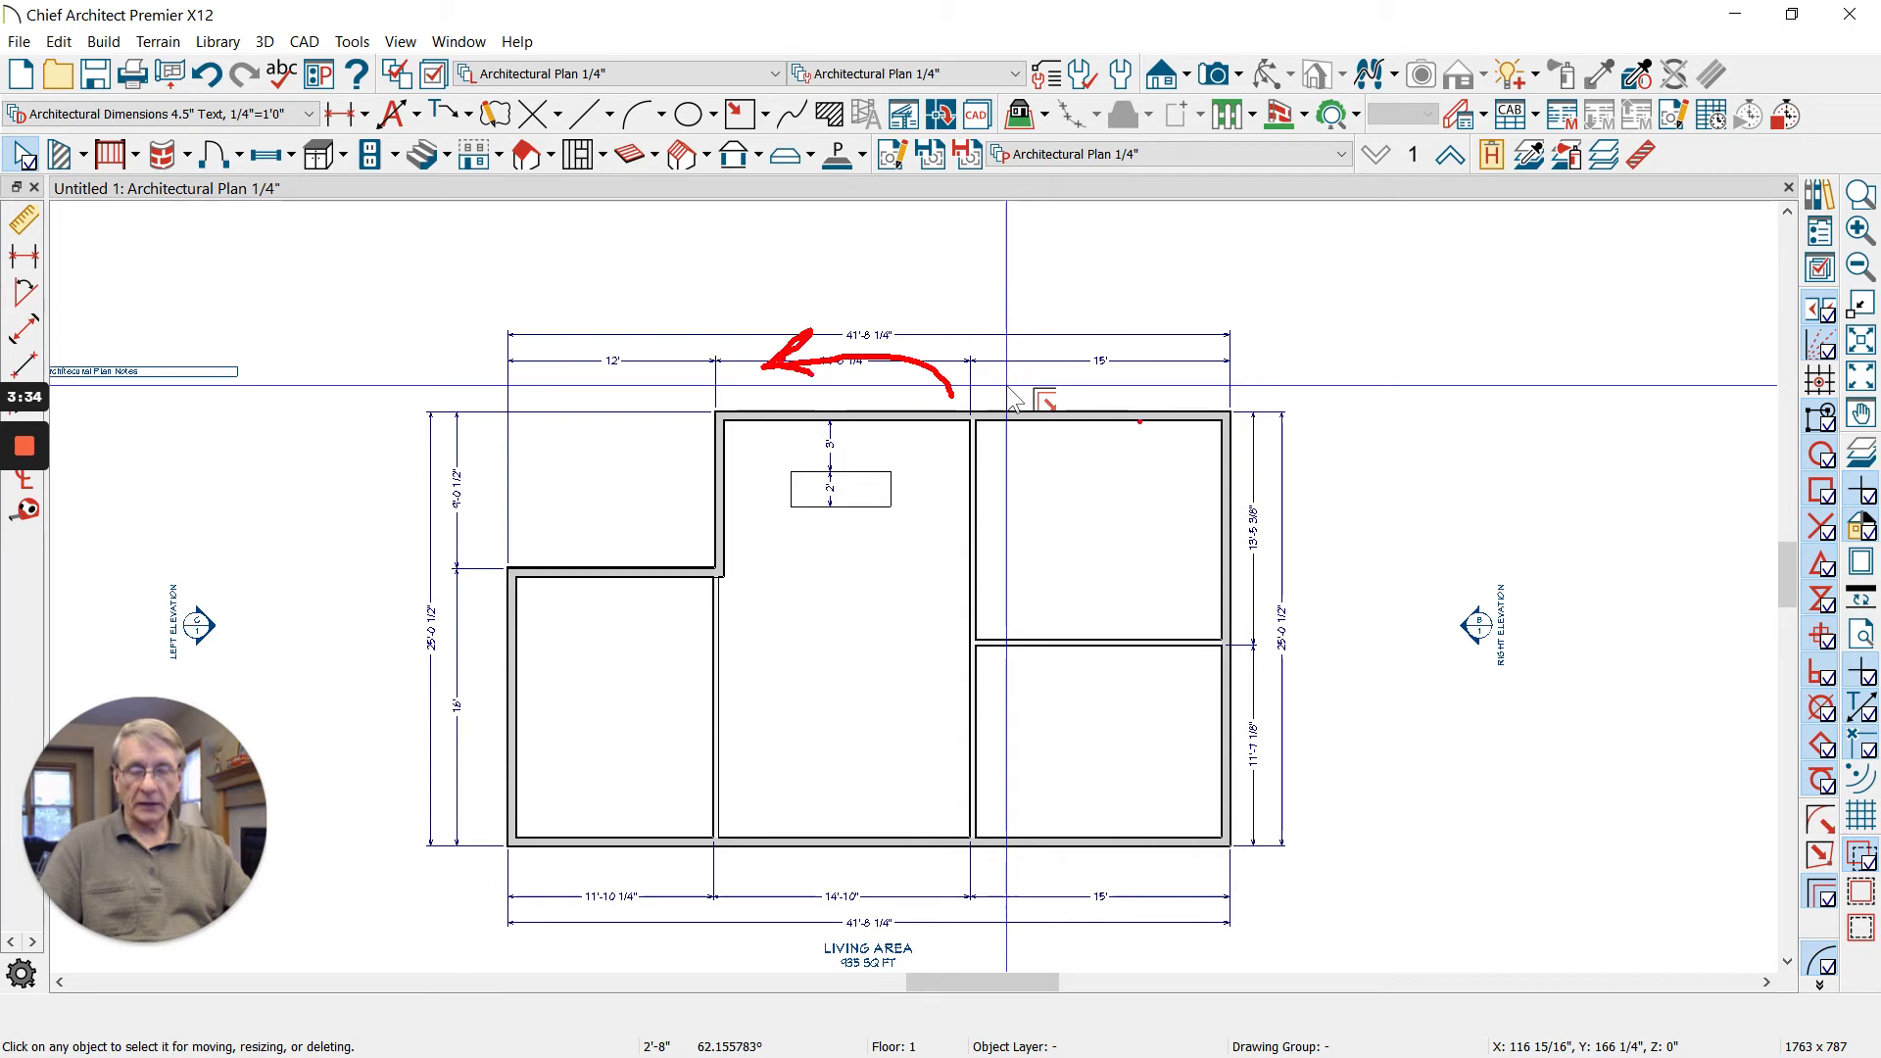
pyautogui.scroll(2, 741, 357)
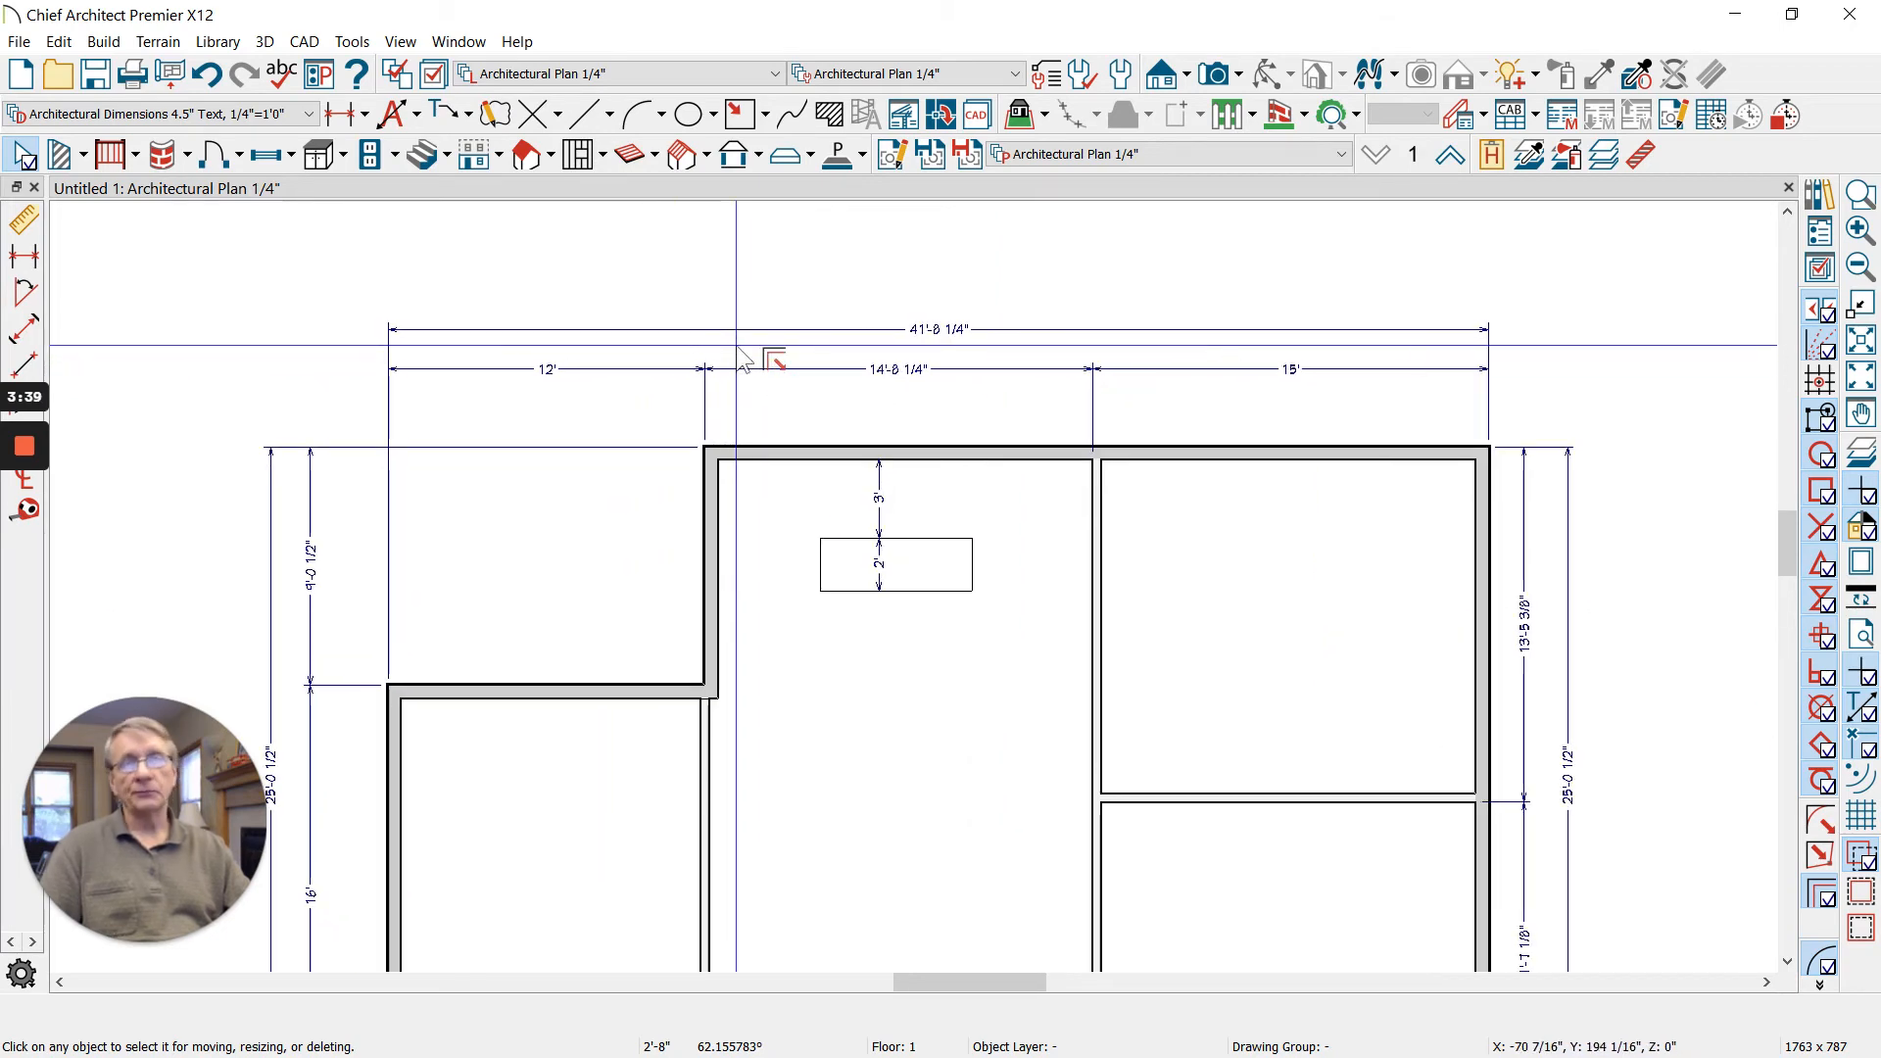
# - Open the 12' dimension for editing with the inside-corner vertical wall selected
pyautogui.click(711, 485)
pyautogui.click(546, 370)
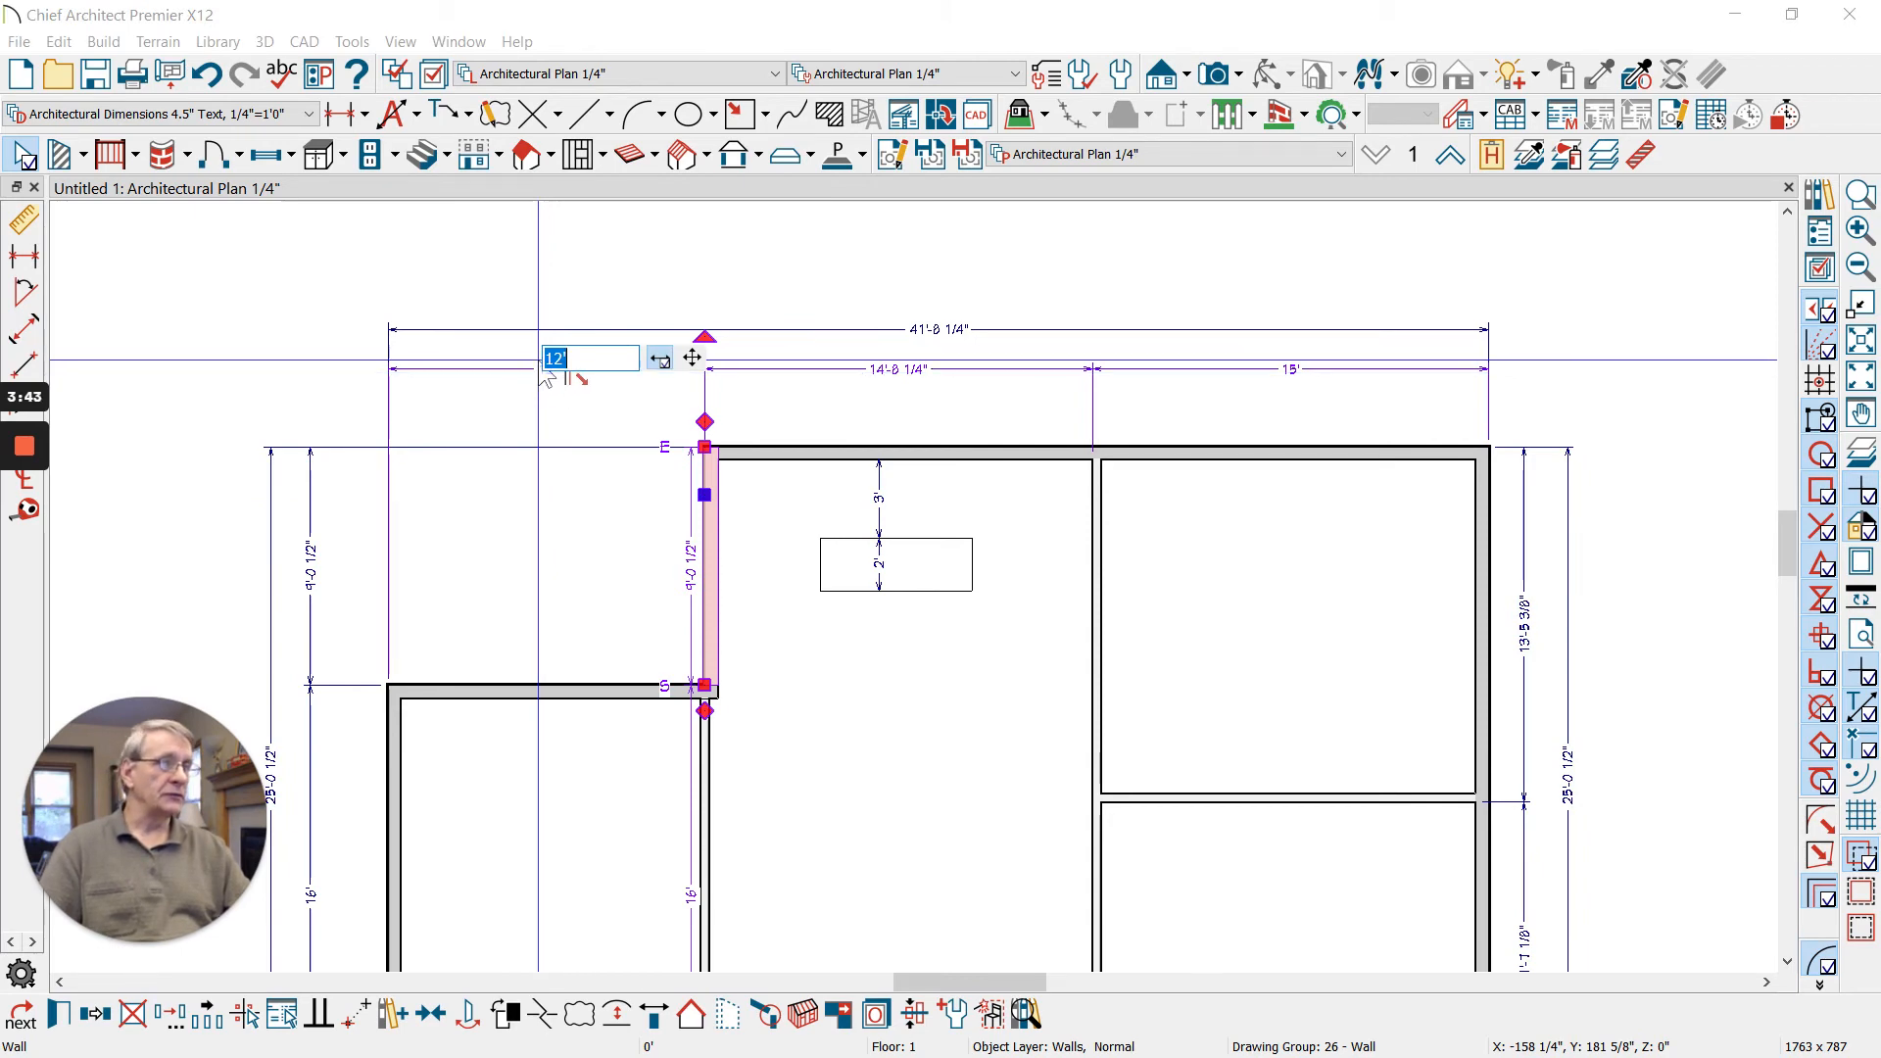
pyautogui.press('Return')
pyautogui.scroll(-2, 769, 284)
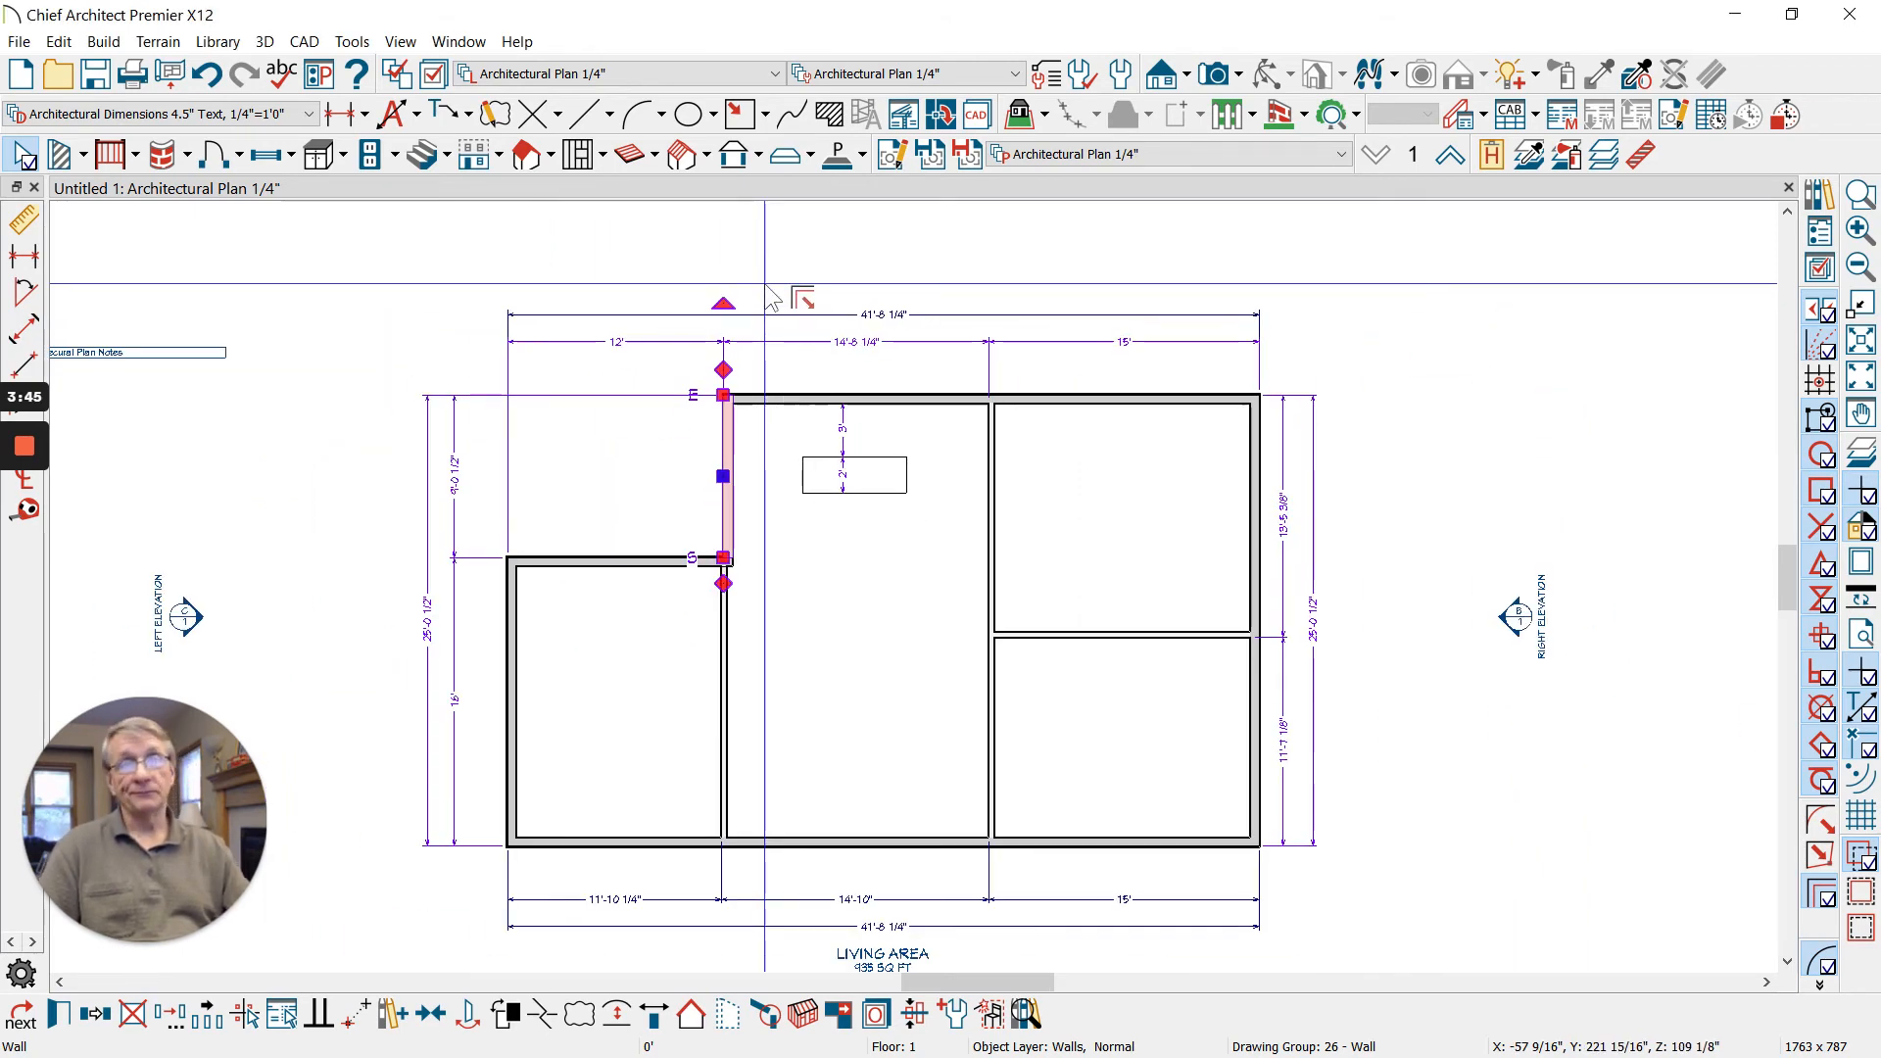
pyautogui.scroll(-2, 765, 284)
pyautogui.scroll(4, 1225, 253)
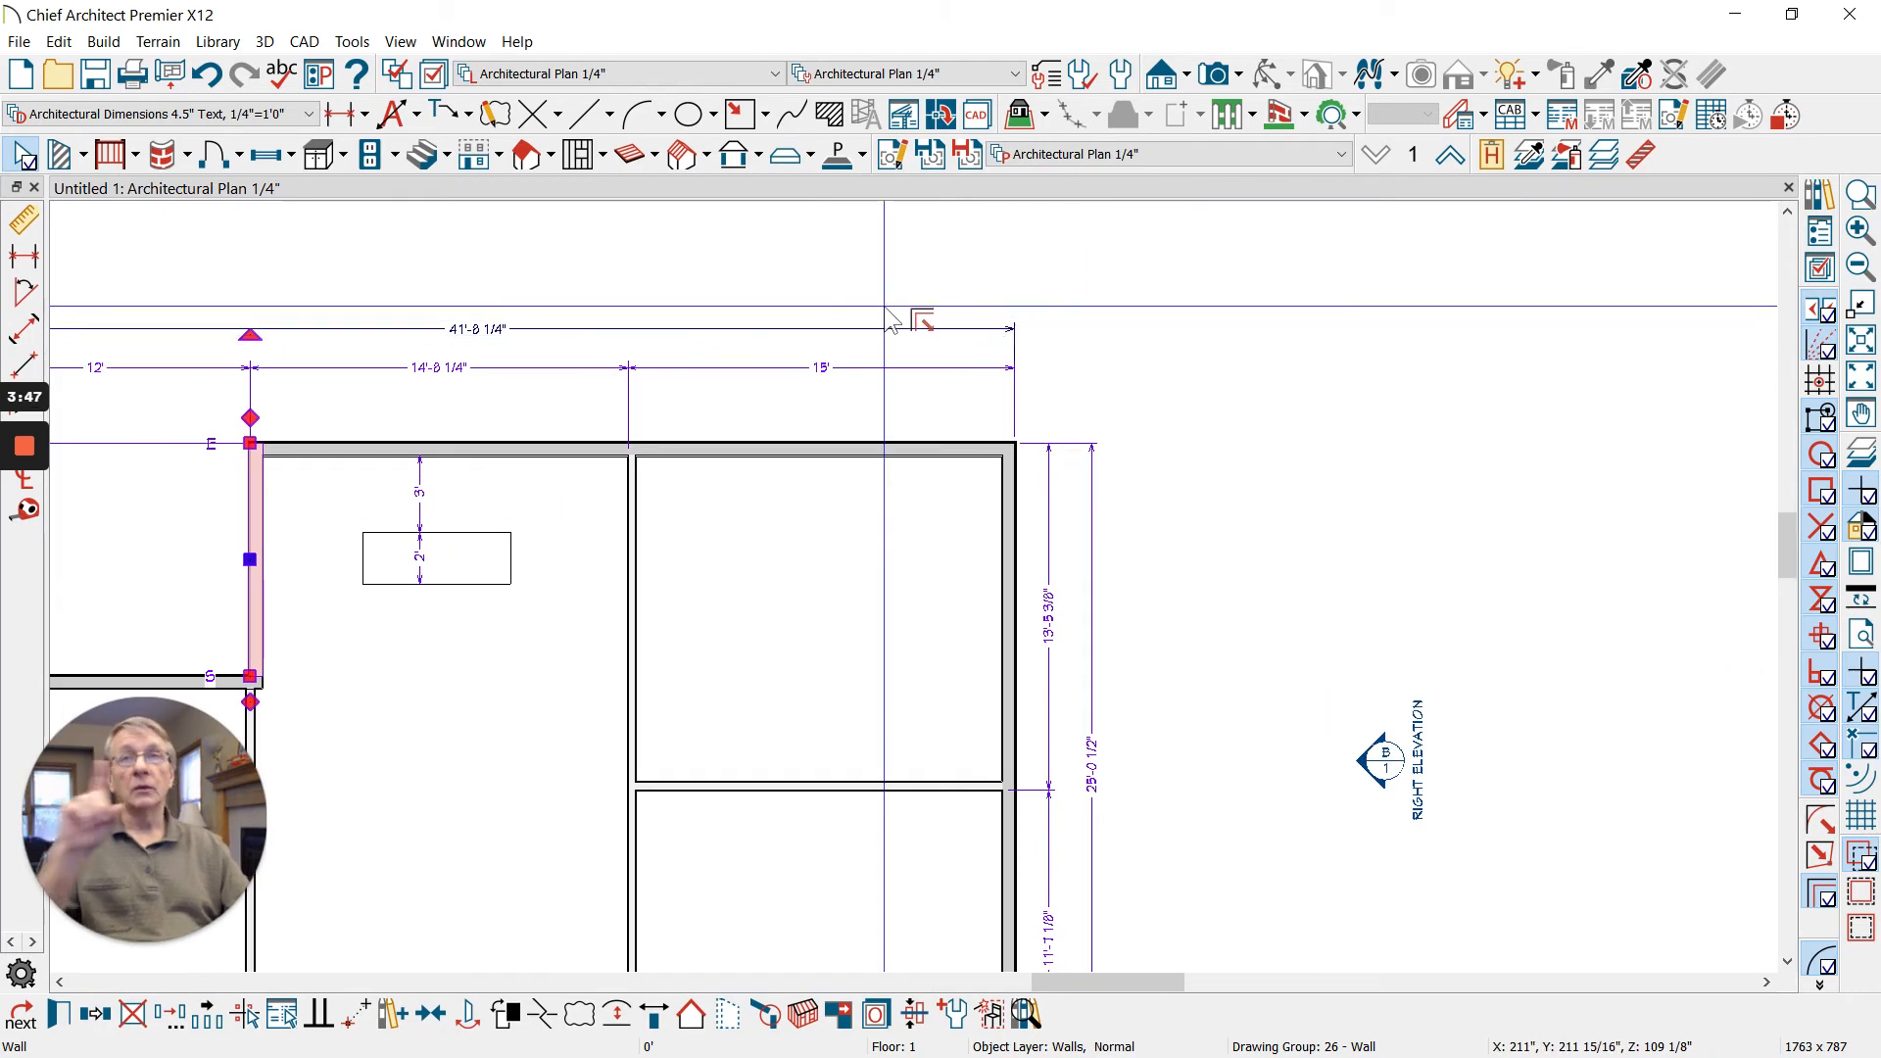
# - Place a standard window in the top exterior wall of the upper-right room
pyautogui.click(274, 160)
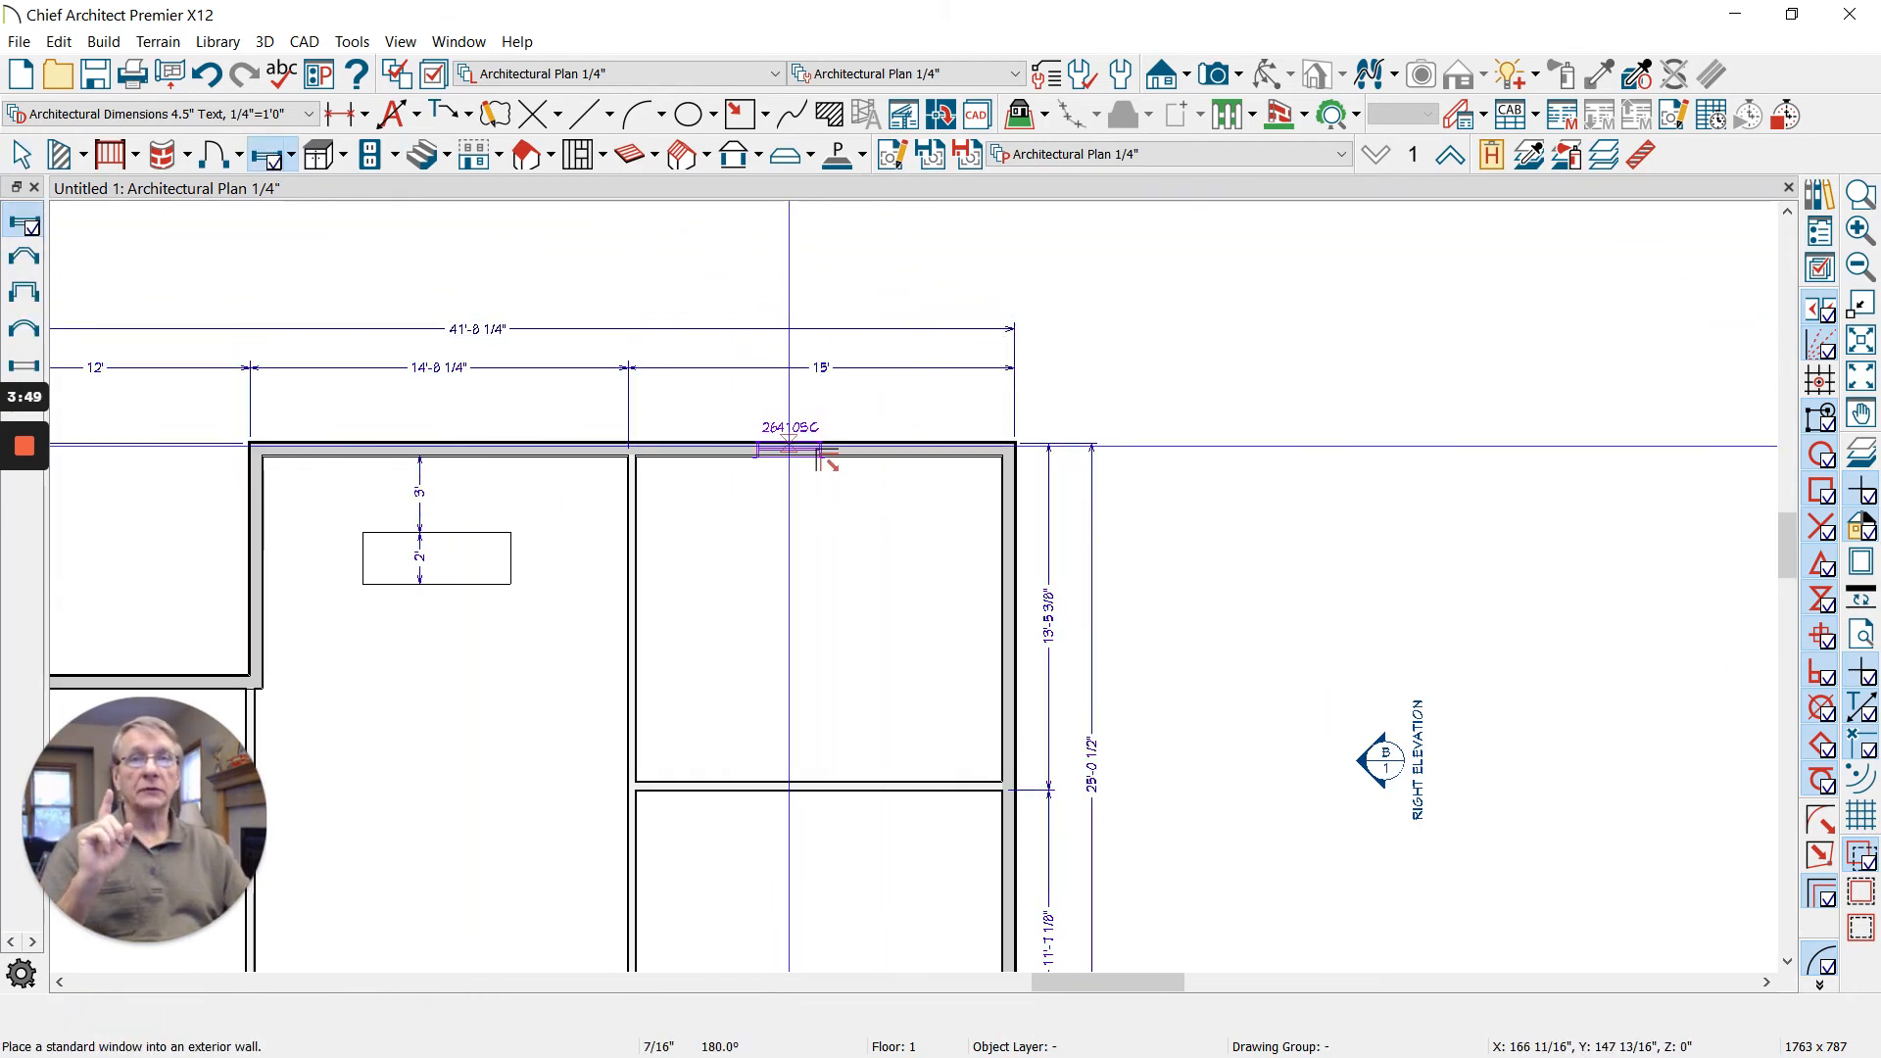
pyautogui.click(795, 449)
pyautogui.scroll(2, 764, 392)
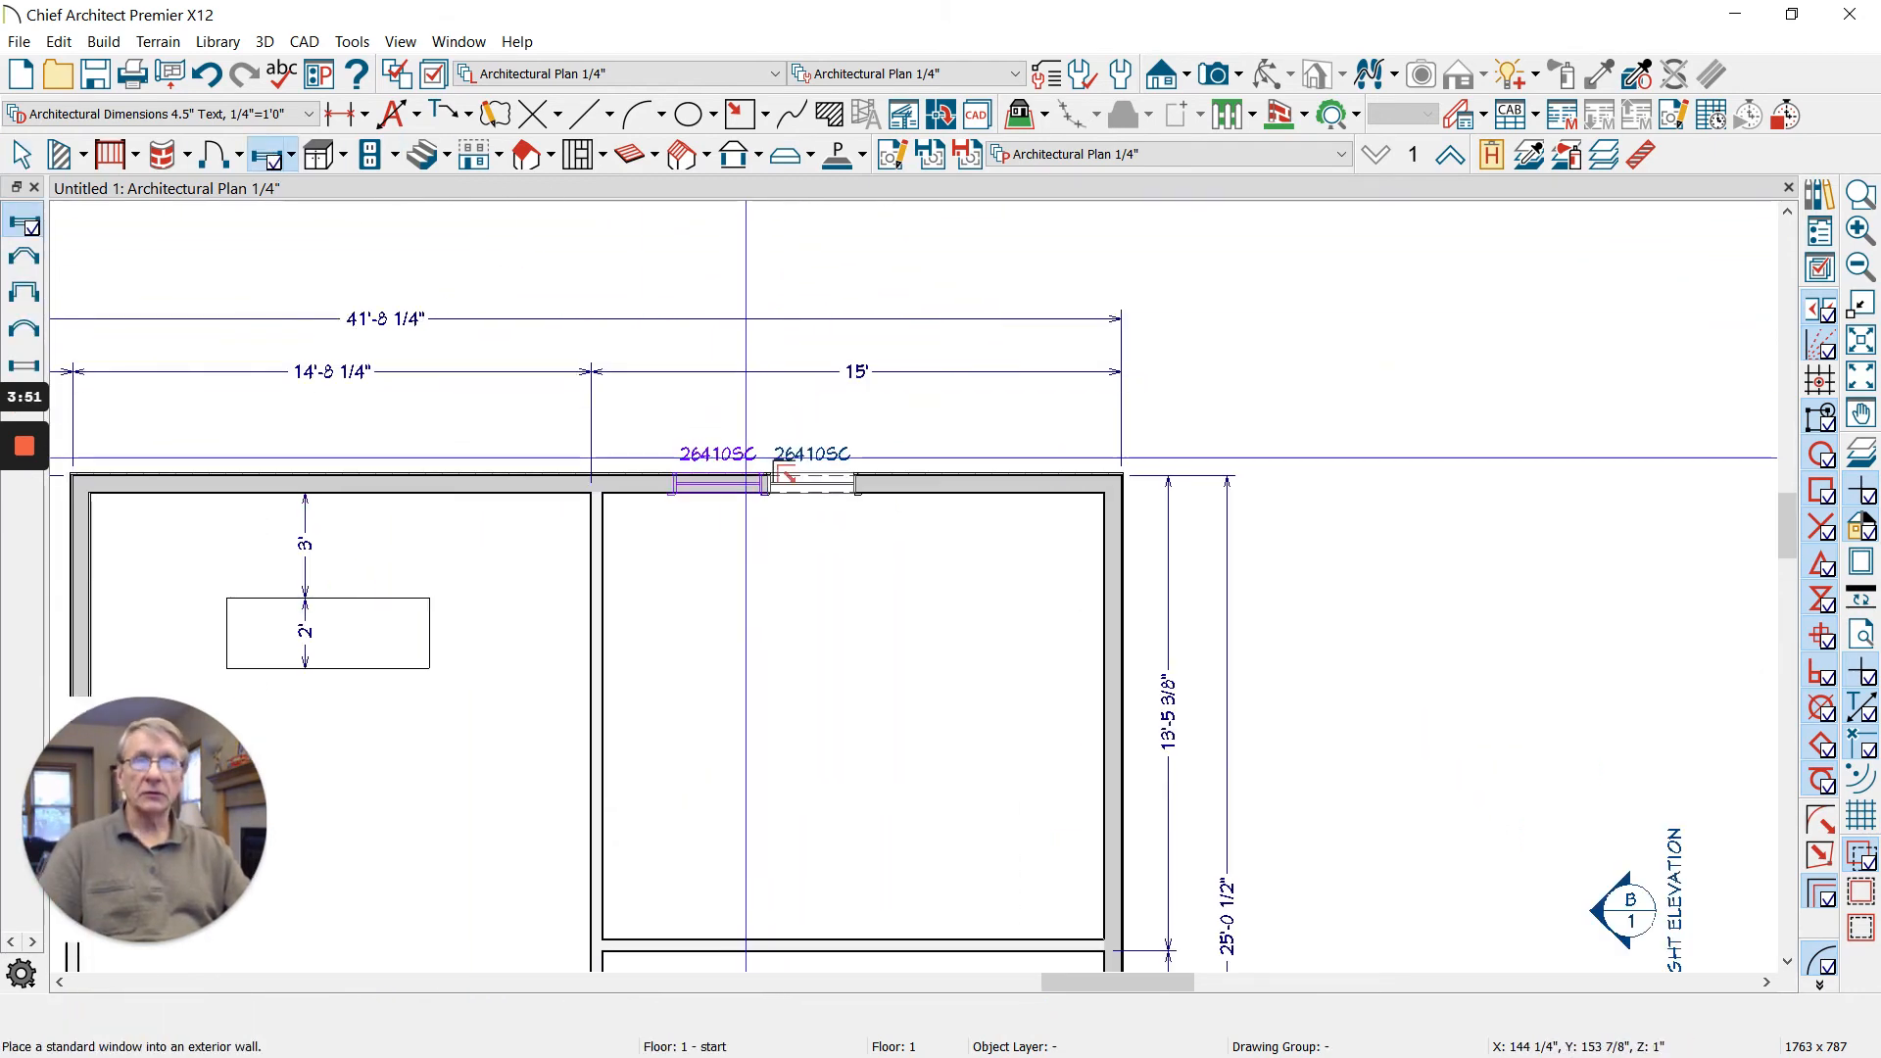
pyautogui.scroll(4, 742, 461)
# - Set the distance from the new window's center to the right exterior wall's inner face to 8'
pyautogui.click(861, 502)
pyautogui.scroll(-2, 911, 437)
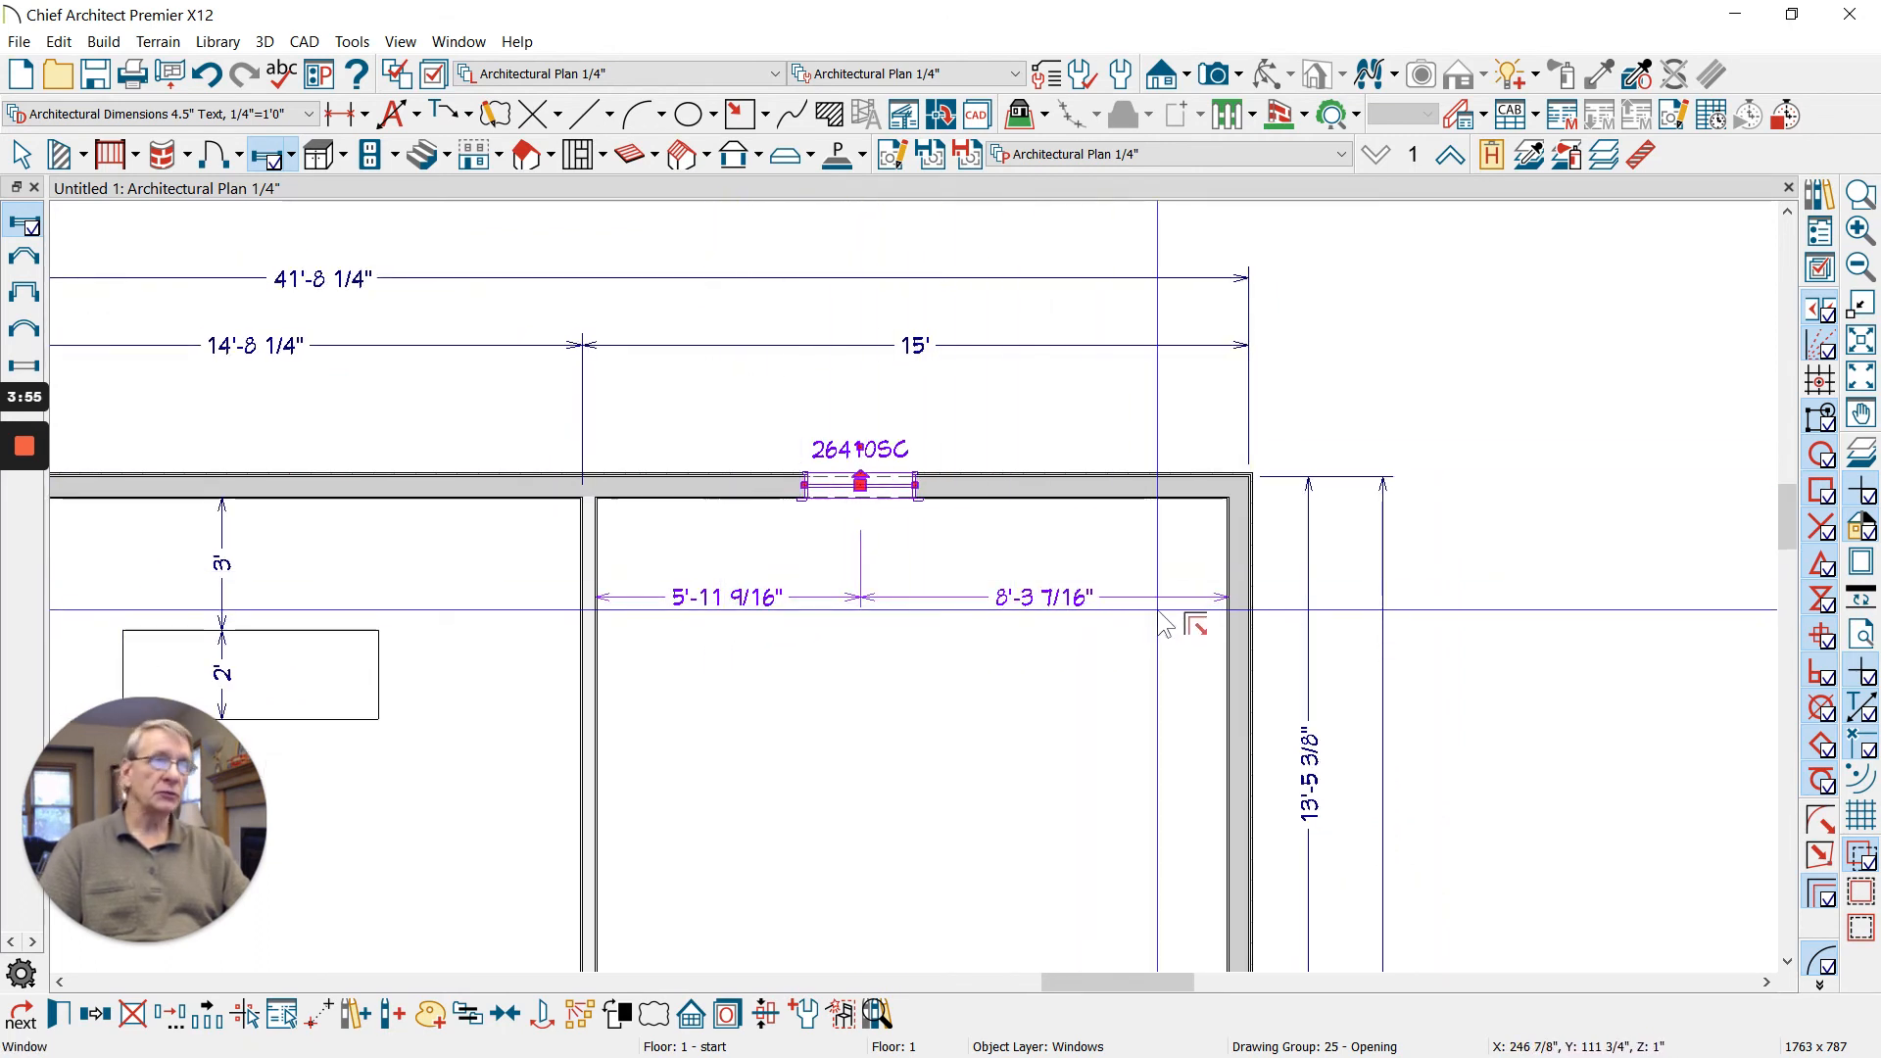
pyautogui.scroll(1, 952, 508)
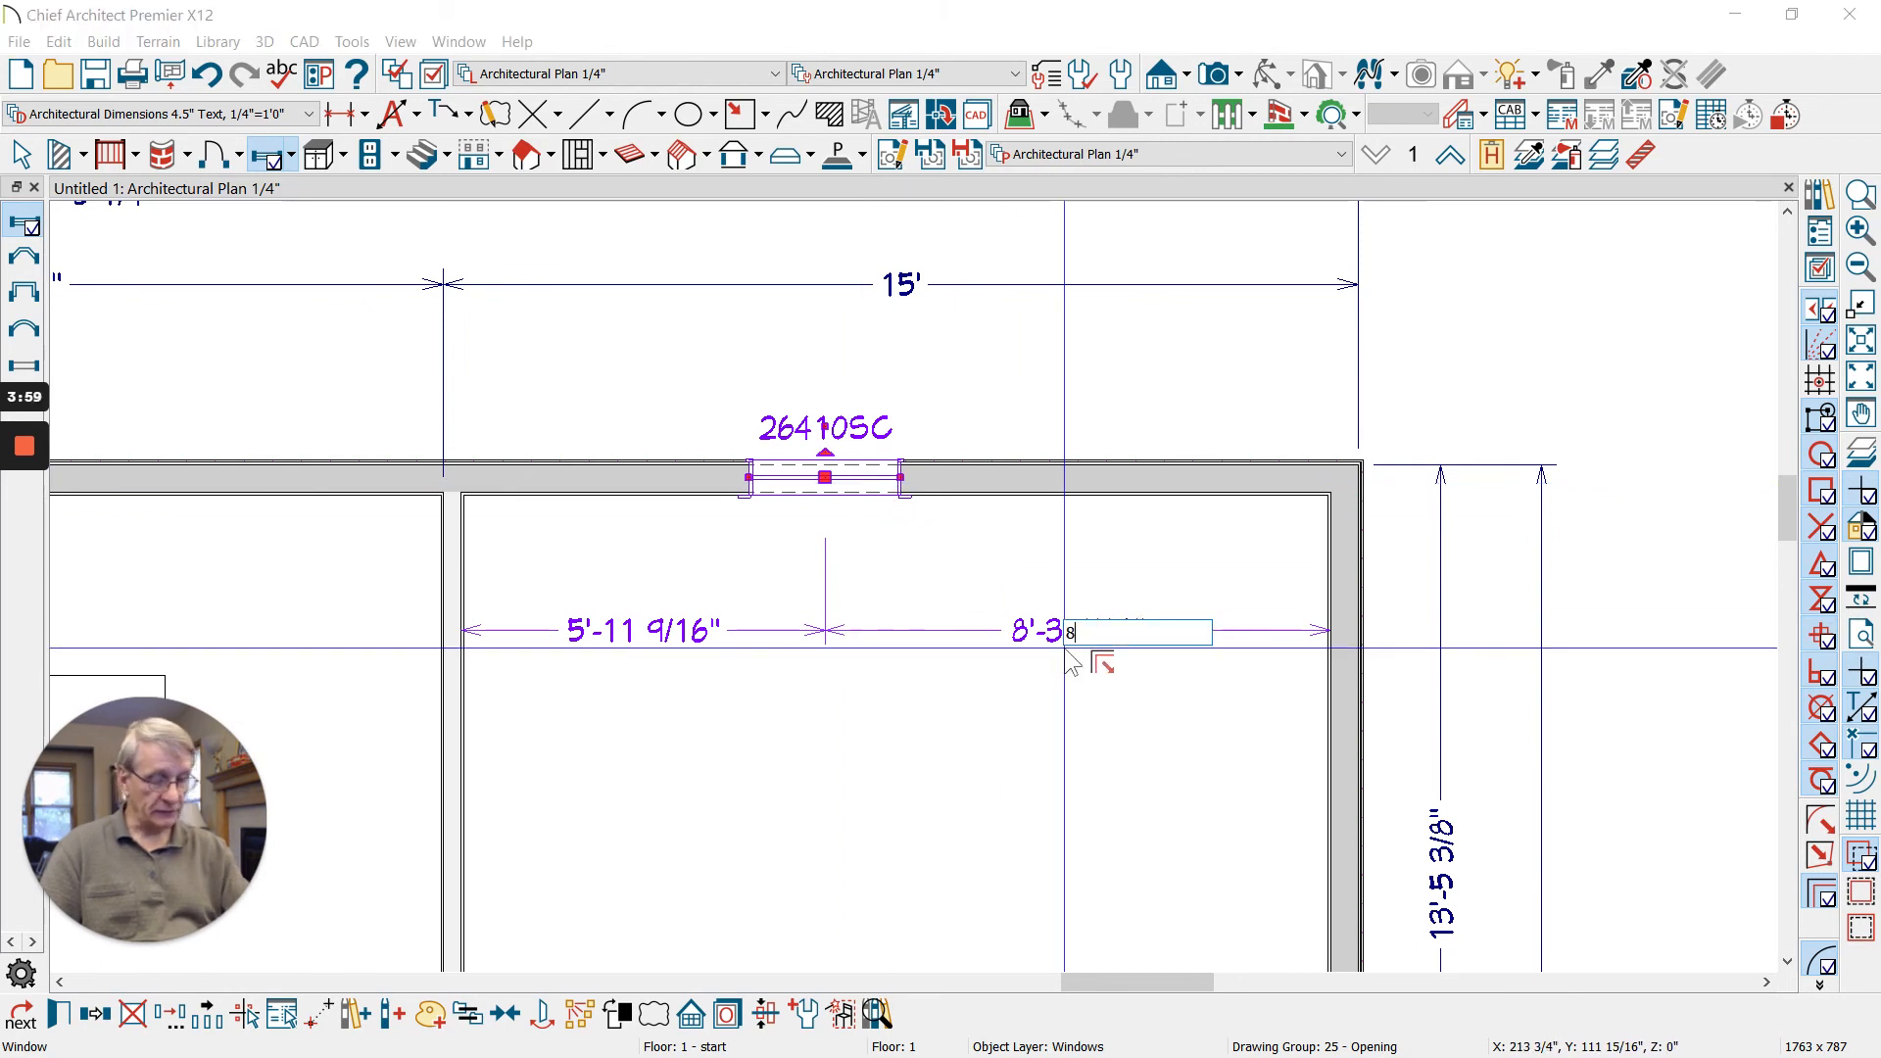
pyautogui.press('Return')
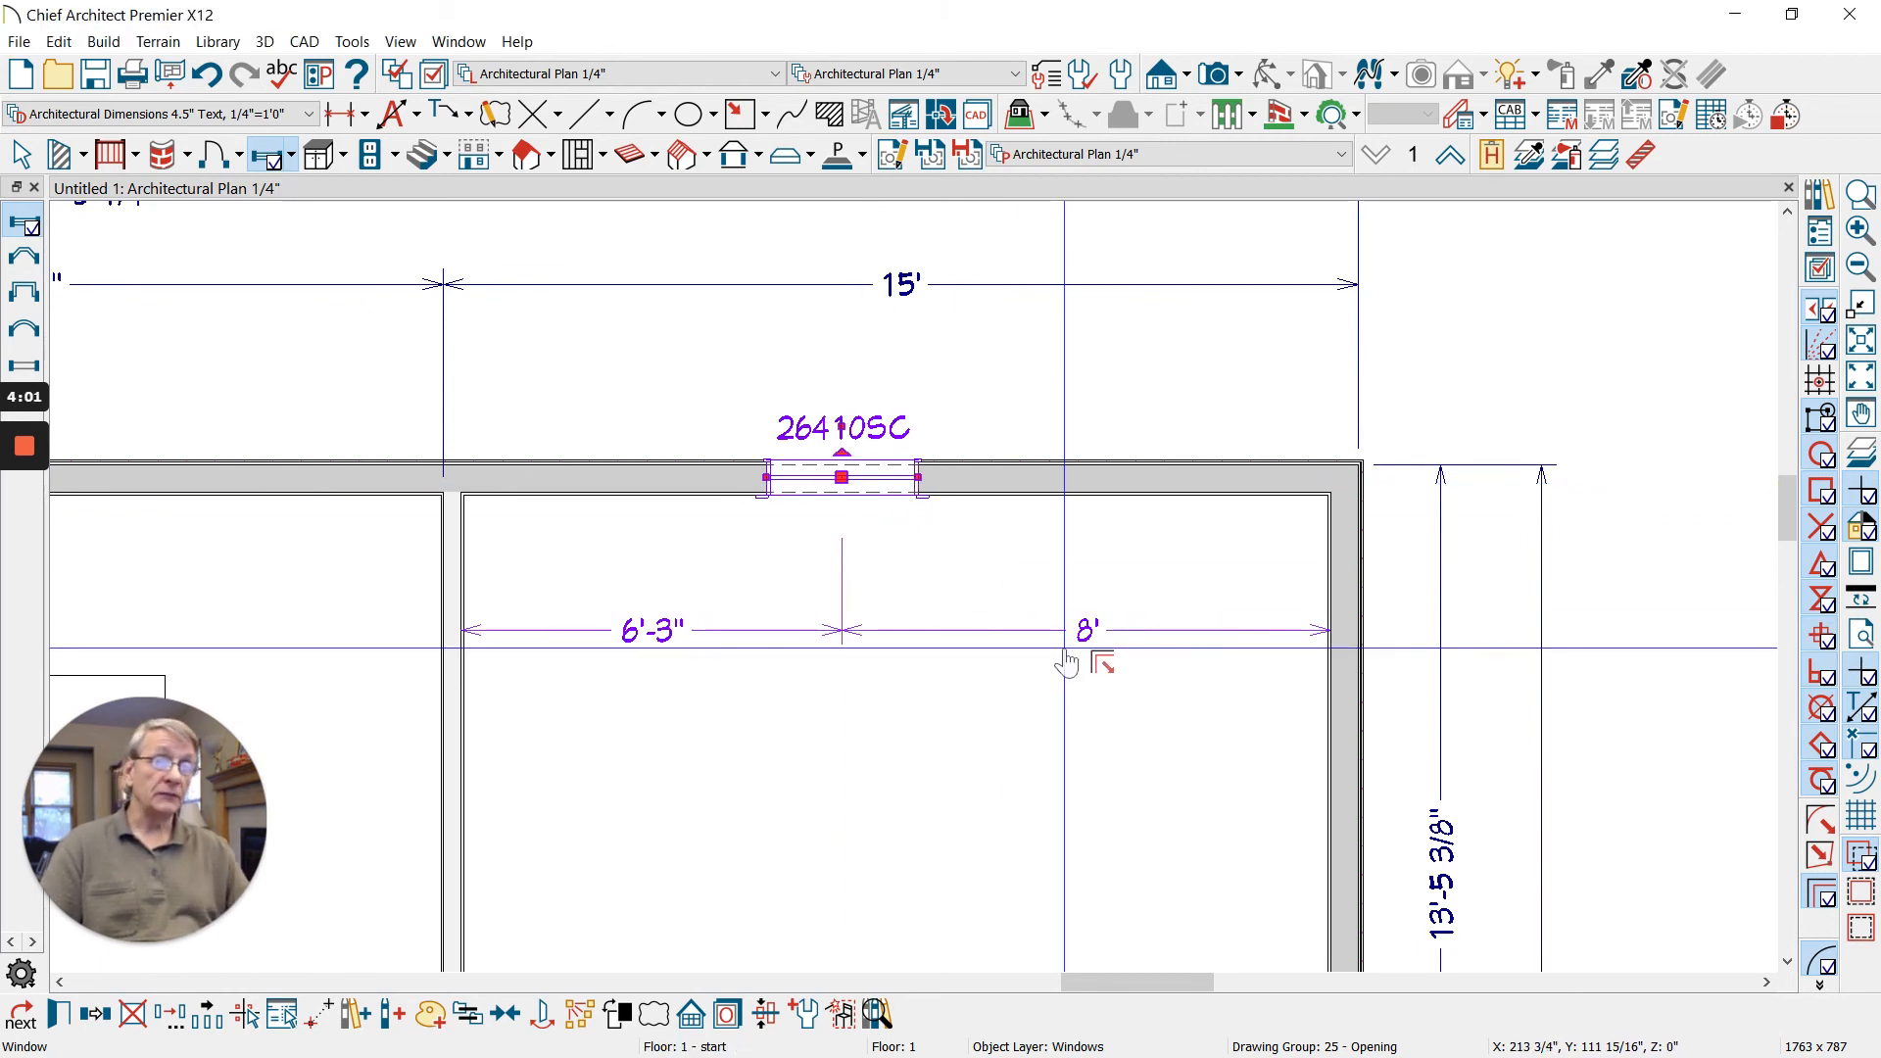
pyautogui.press('Escape')
# - Draw an end-to-end dimension from the room's left wall to the window's center and extend it to the right wall's inner face
pyautogui.click(338, 113)
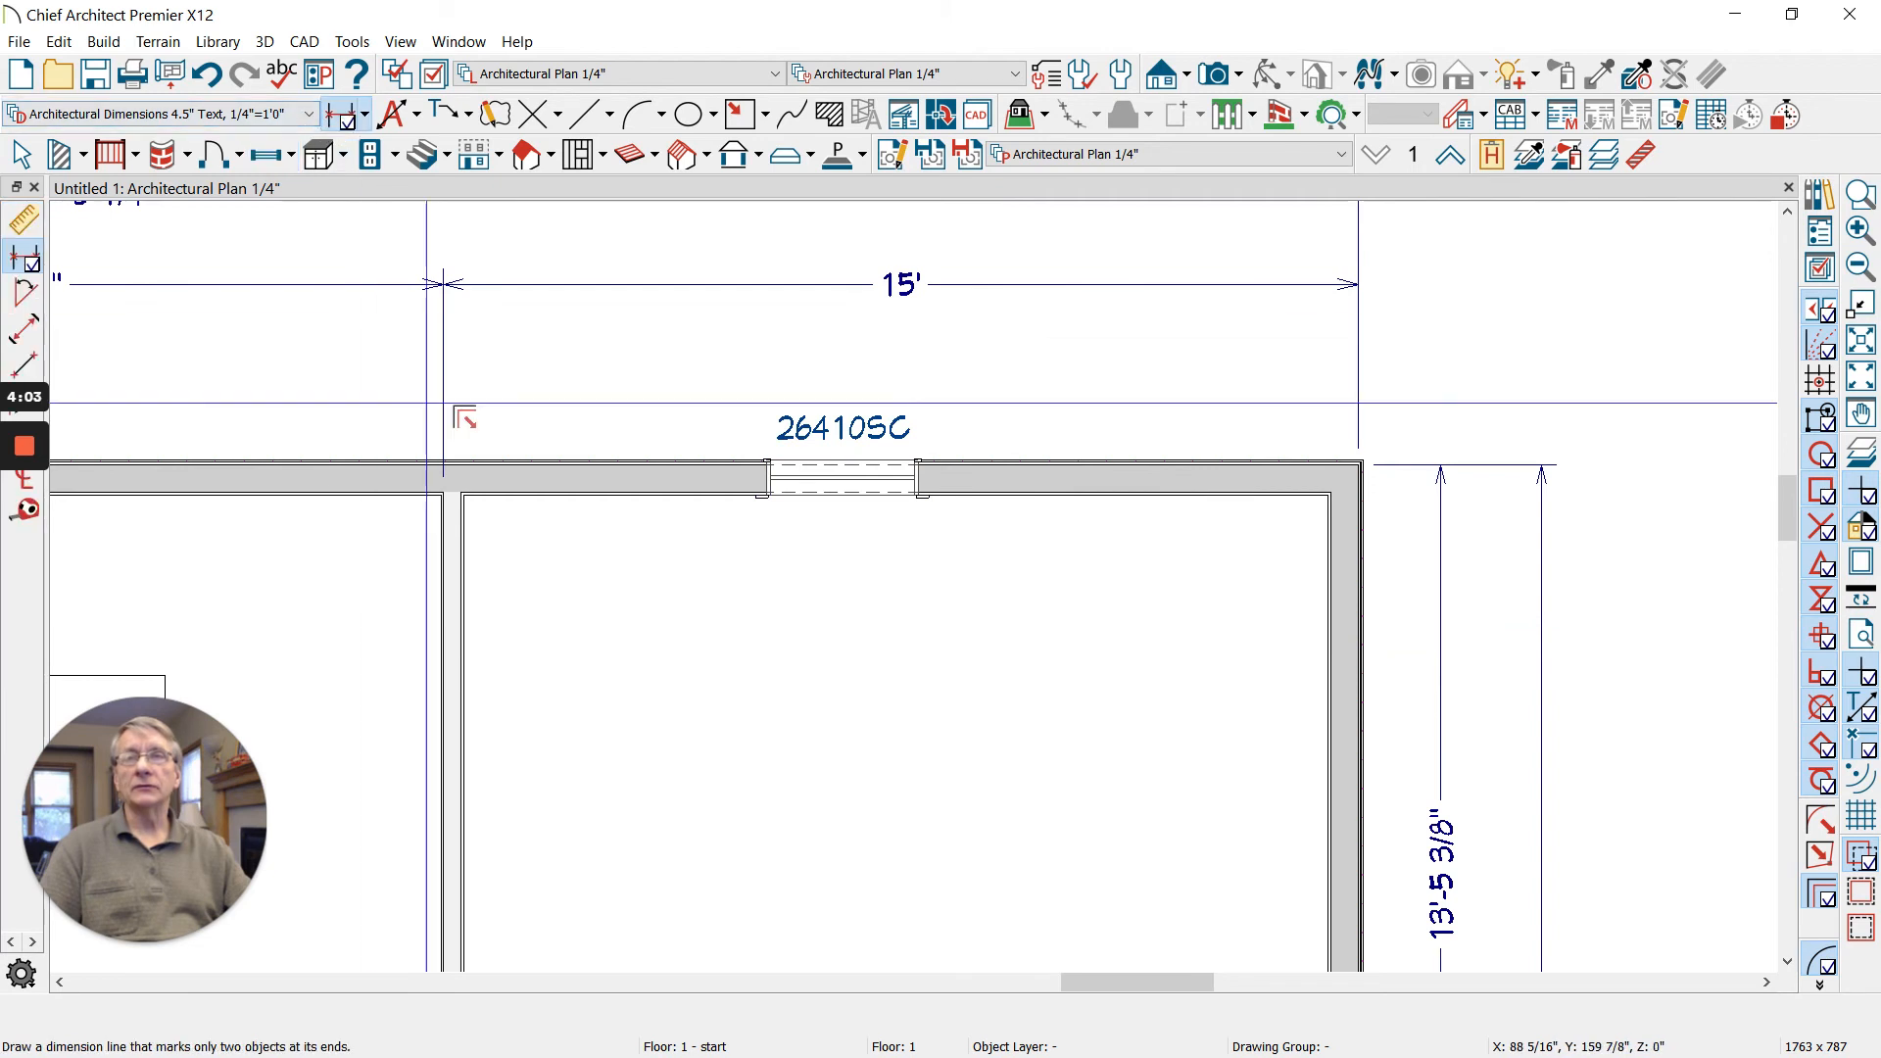
pyautogui.moveTo(502, 614); pyautogui.dragTo(1360, 628)
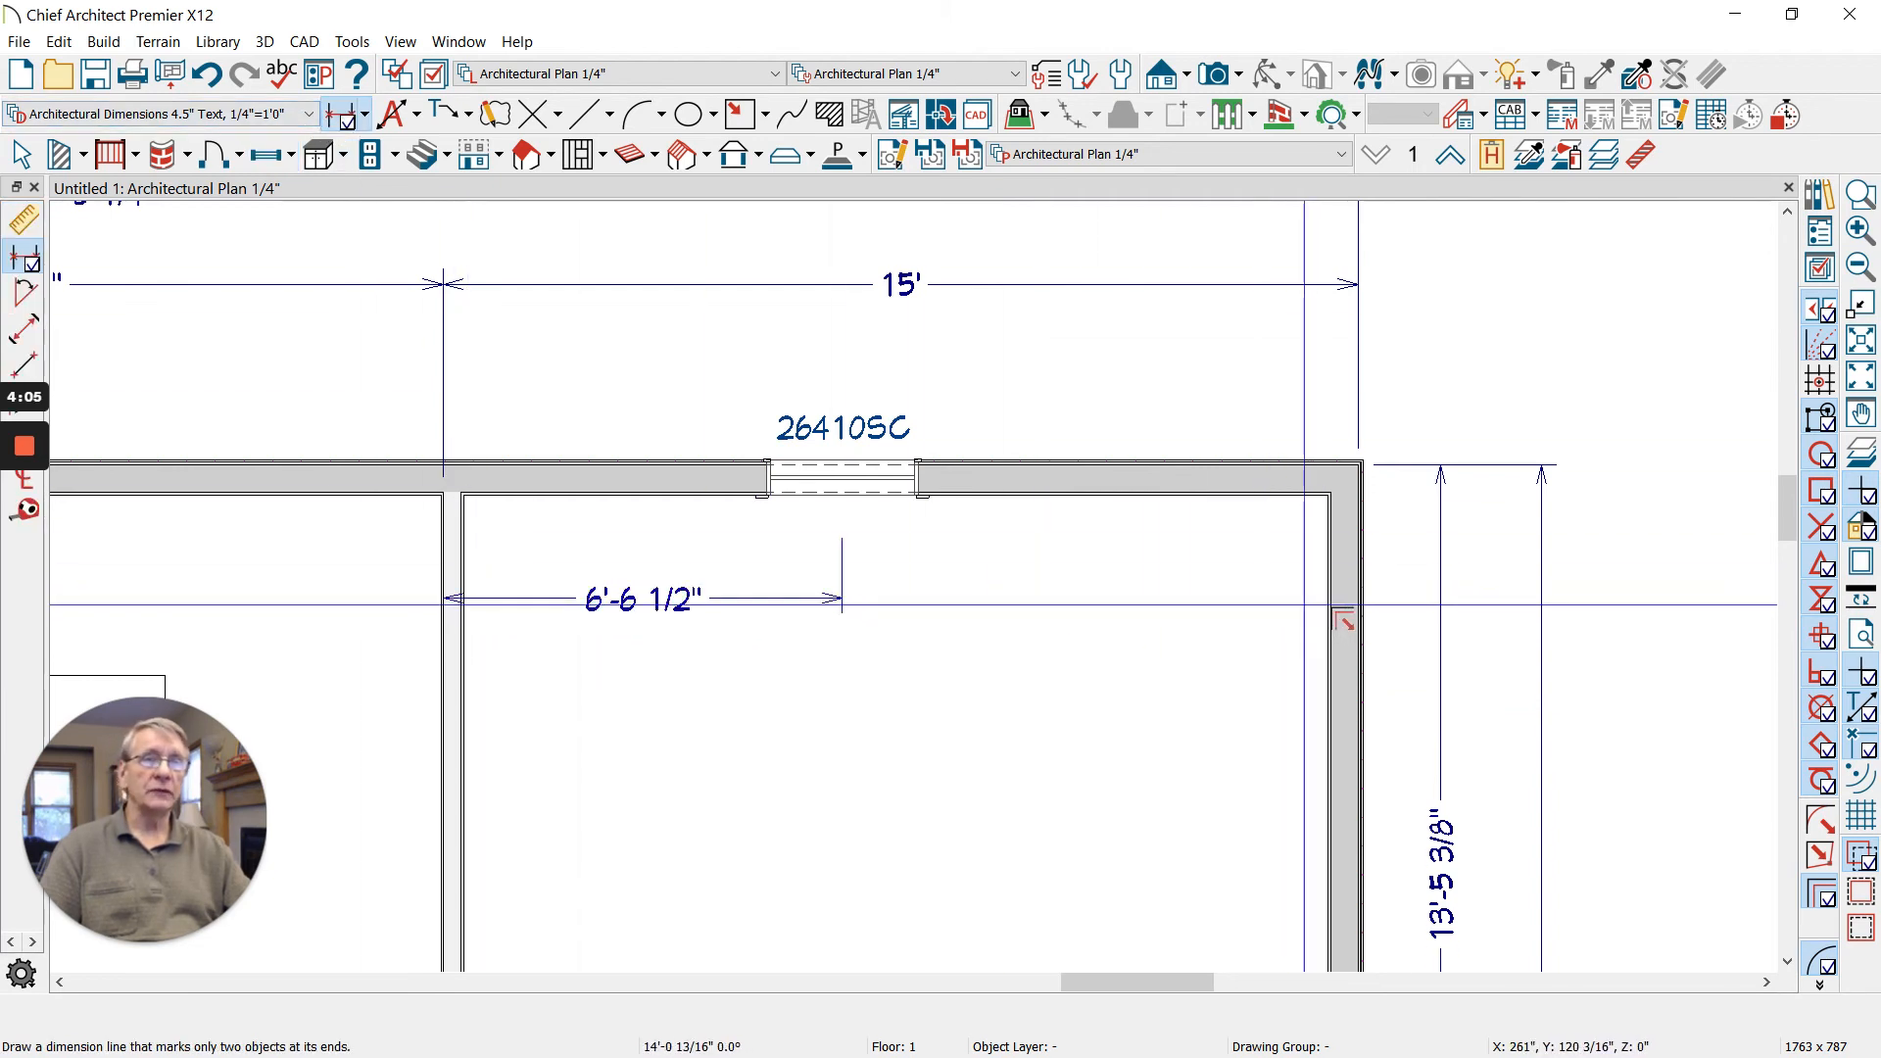
pyautogui.click(750, 594)
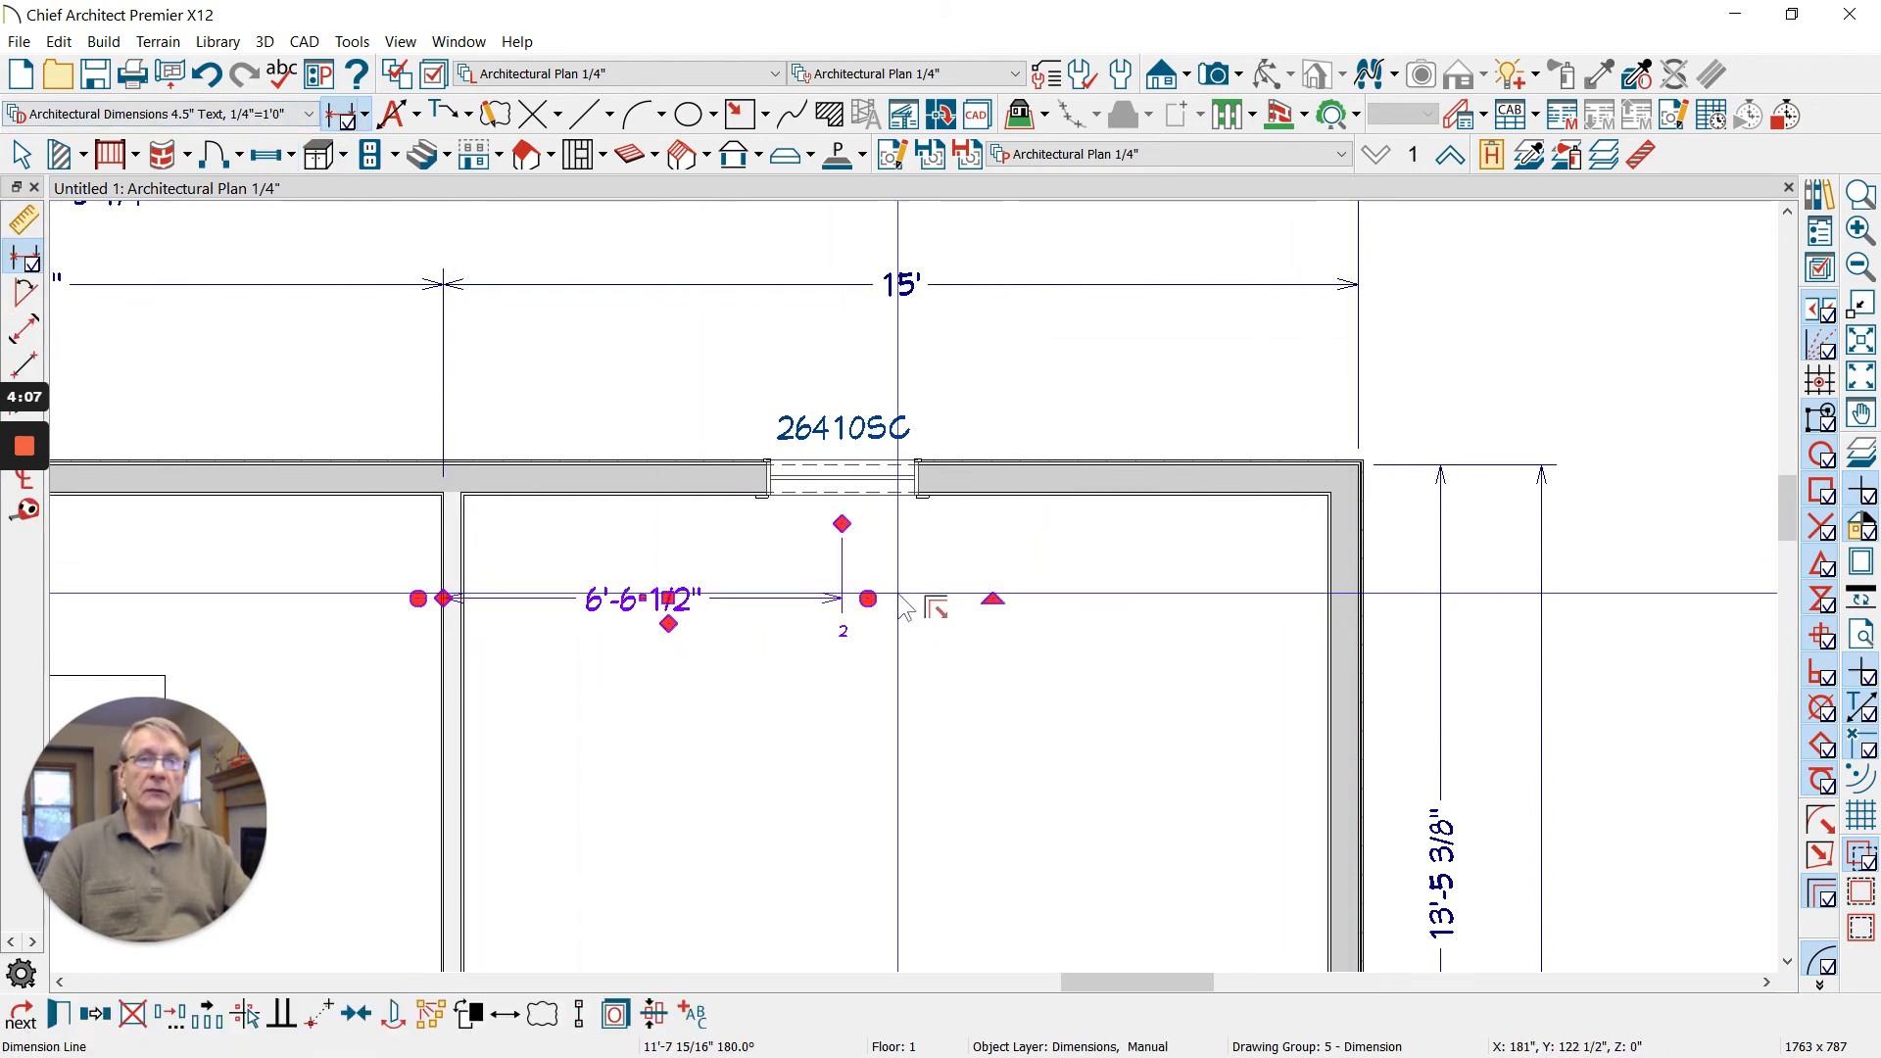
pyautogui.moveTo(868, 599); pyautogui.dragTo(1331, 601)
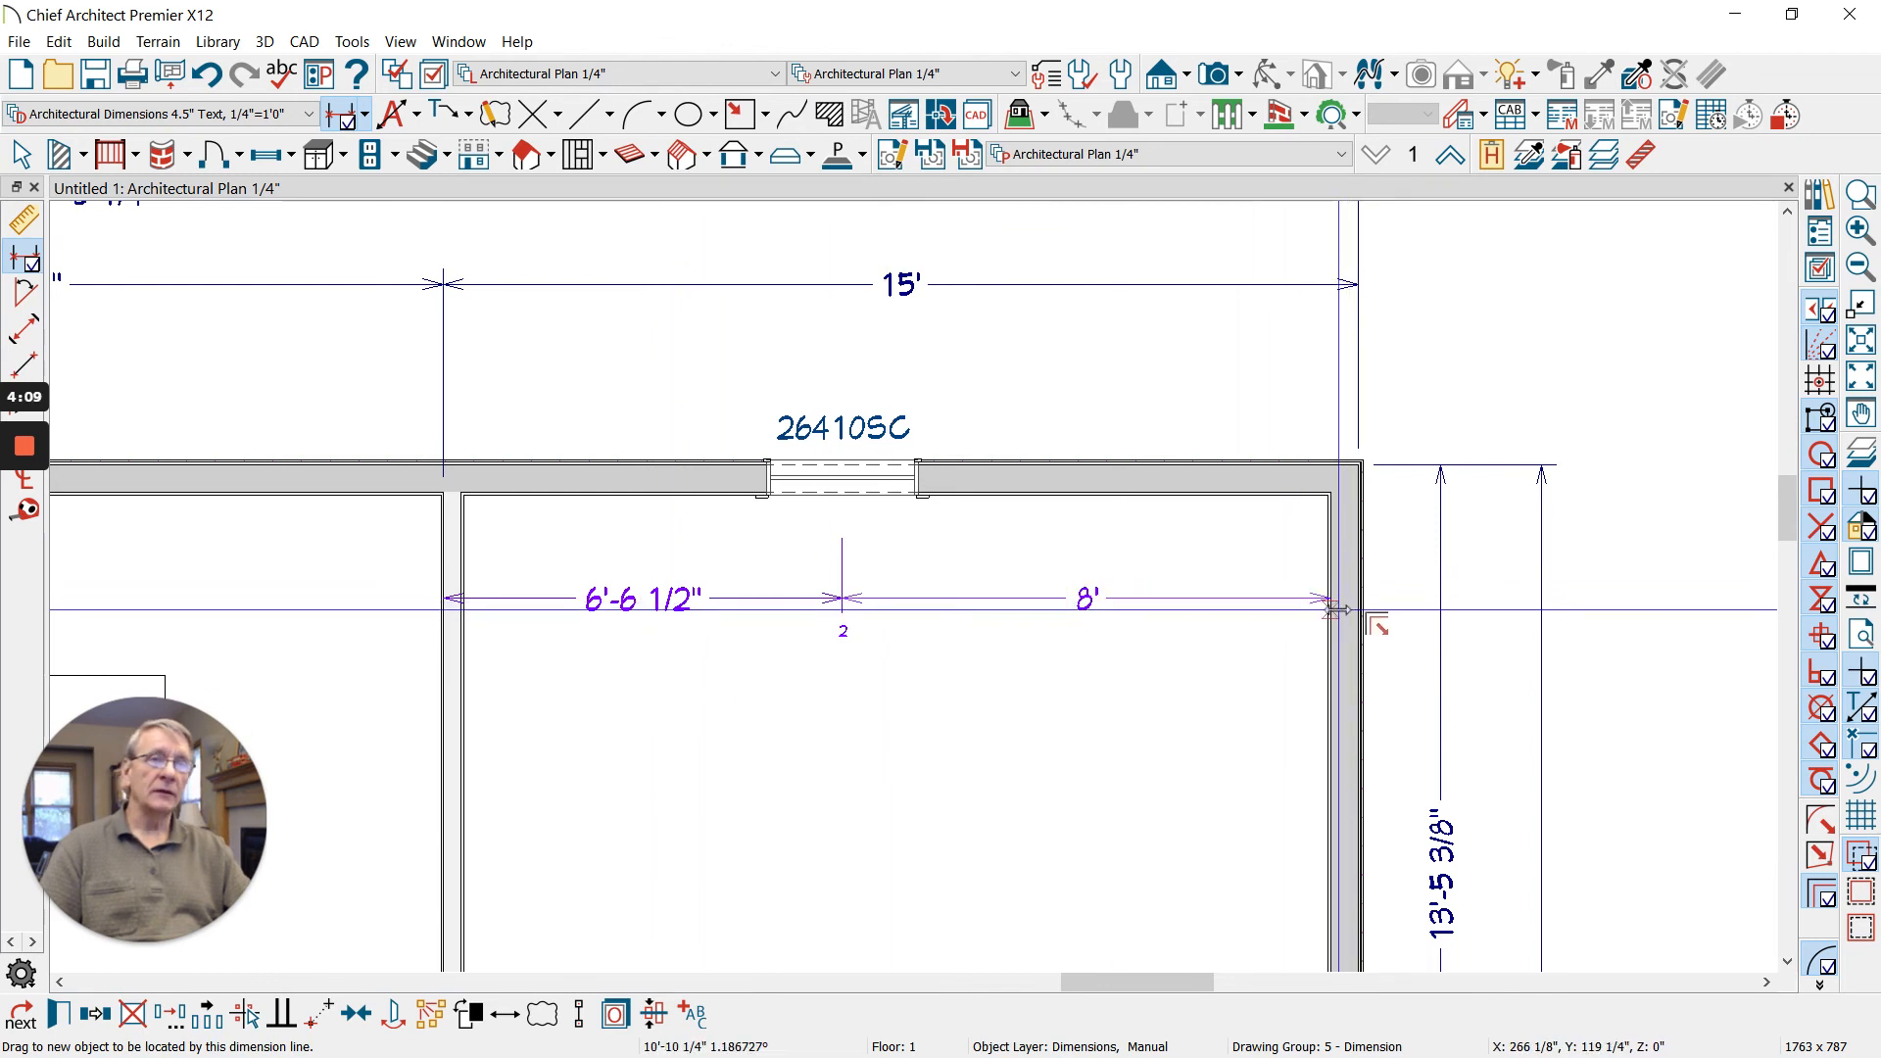
# - Relocate the left end of the window dimension line to the room-side face of the left interior wall
pyautogui.scroll(2, 882, 527)
pyautogui.moveTo(299, 628); pyautogui.dragTo(315, 628)
pyautogui.moveTo(690, 629); pyautogui.dragTo(691, 595)
pyautogui.press('space')
pyautogui.scroll(2, 1172, 558)
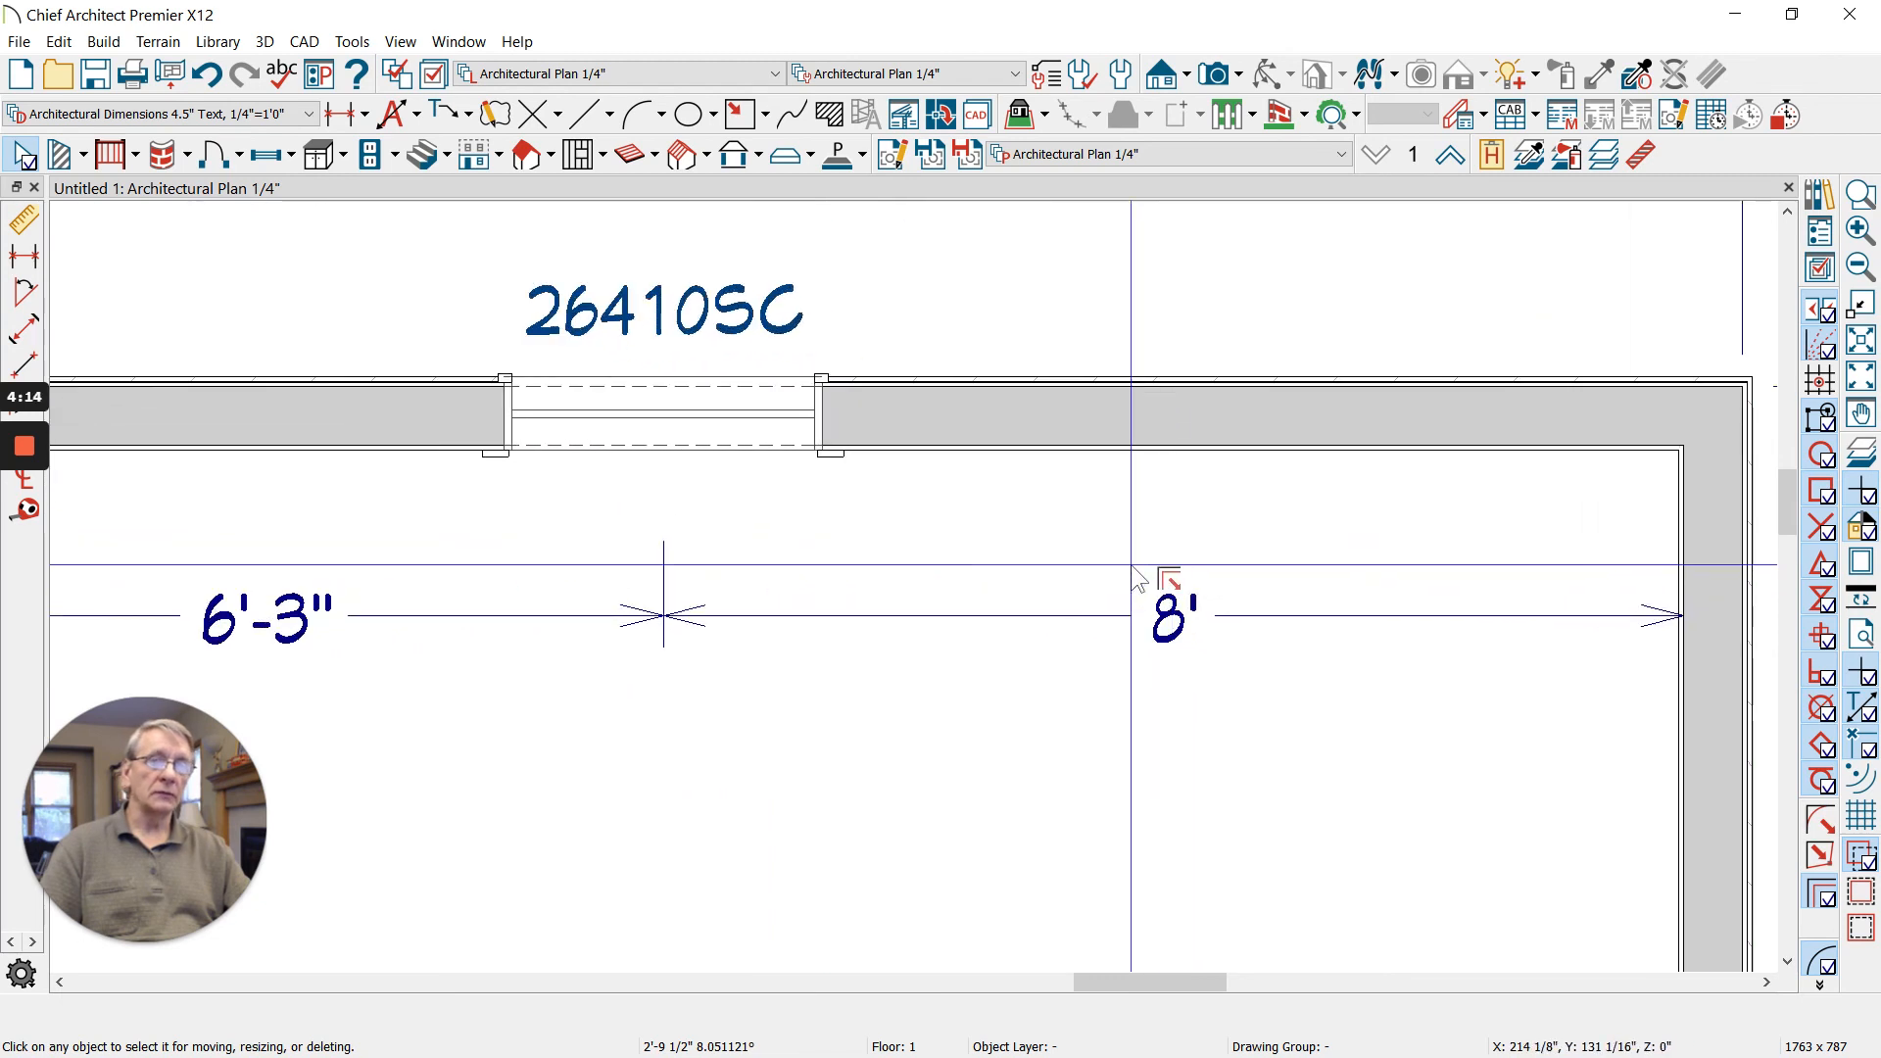
# - Shift the dimension's center marker to the window's right edge and set that edge's distance to the right wall to 7'
pyautogui.click(890, 615)
pyautogui.moveTo(661, 507); pyautogui.dragTo(826, 422)
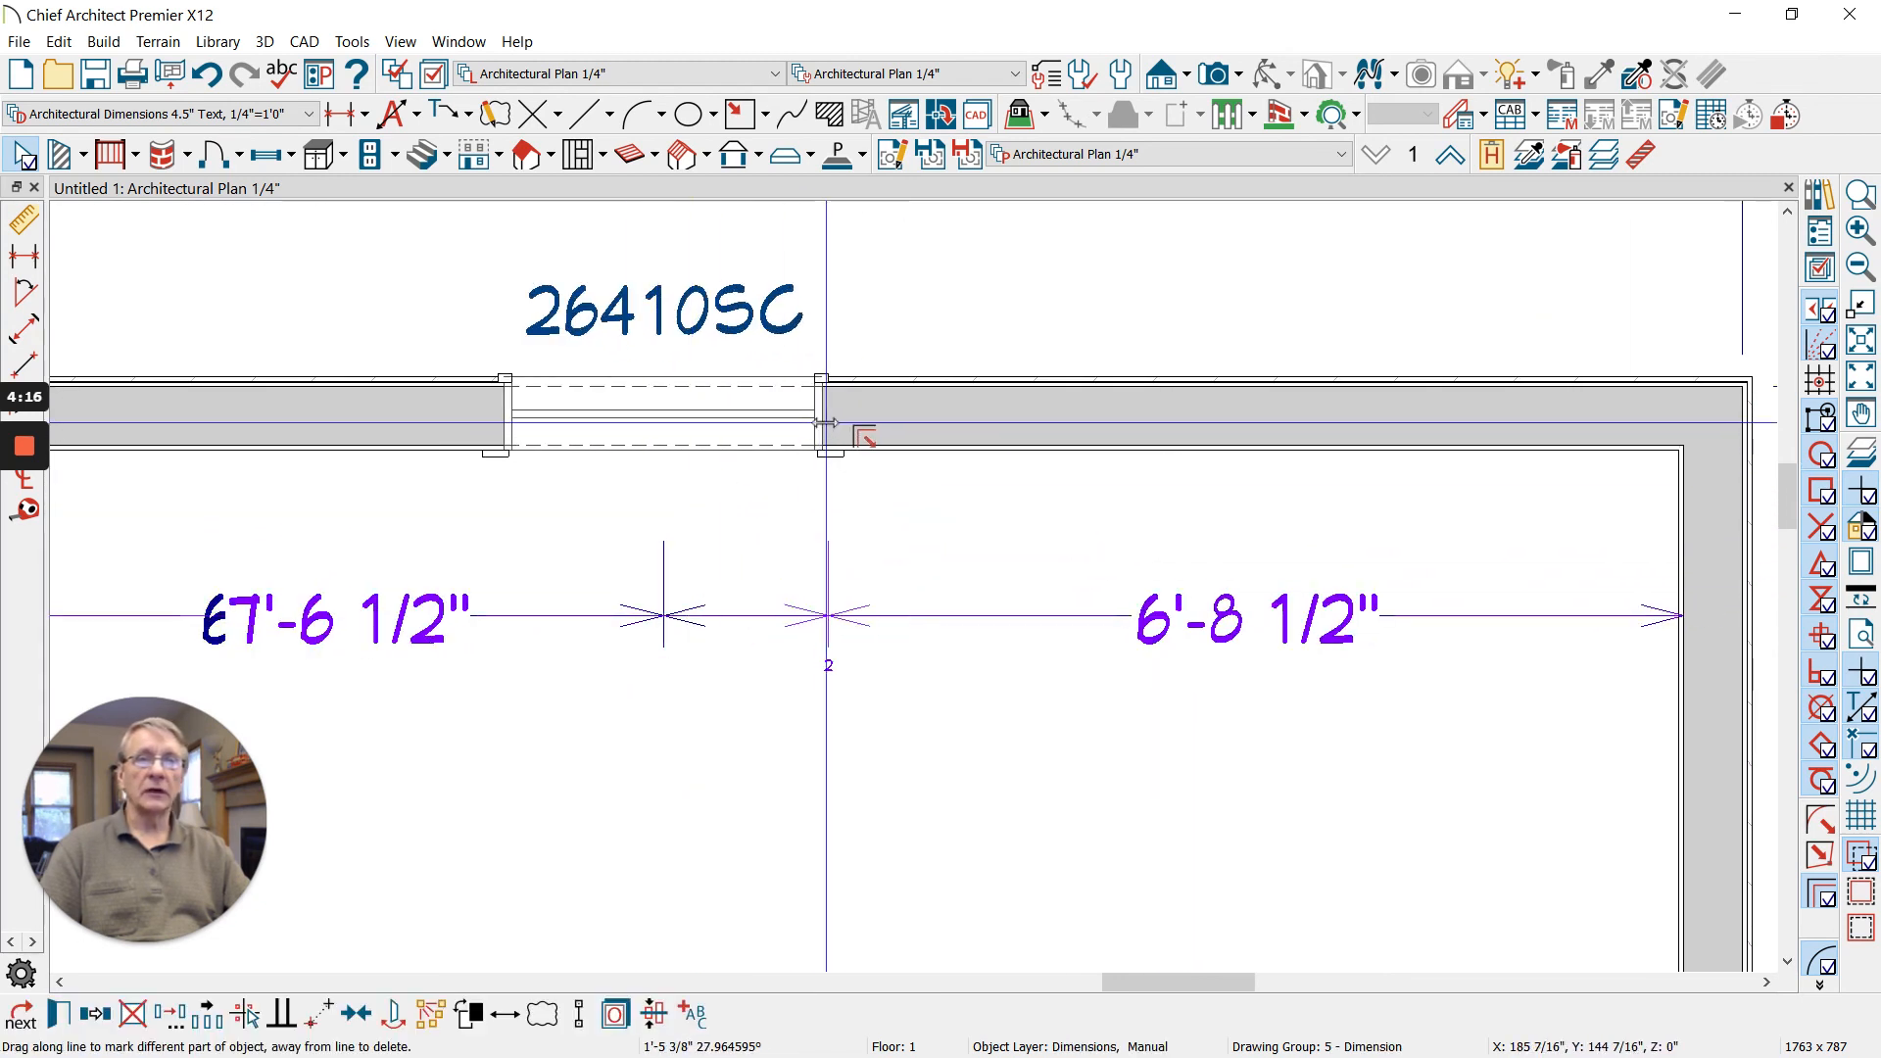
pyautogui.click(838, 443)
pyautogui.click(1283, 616)
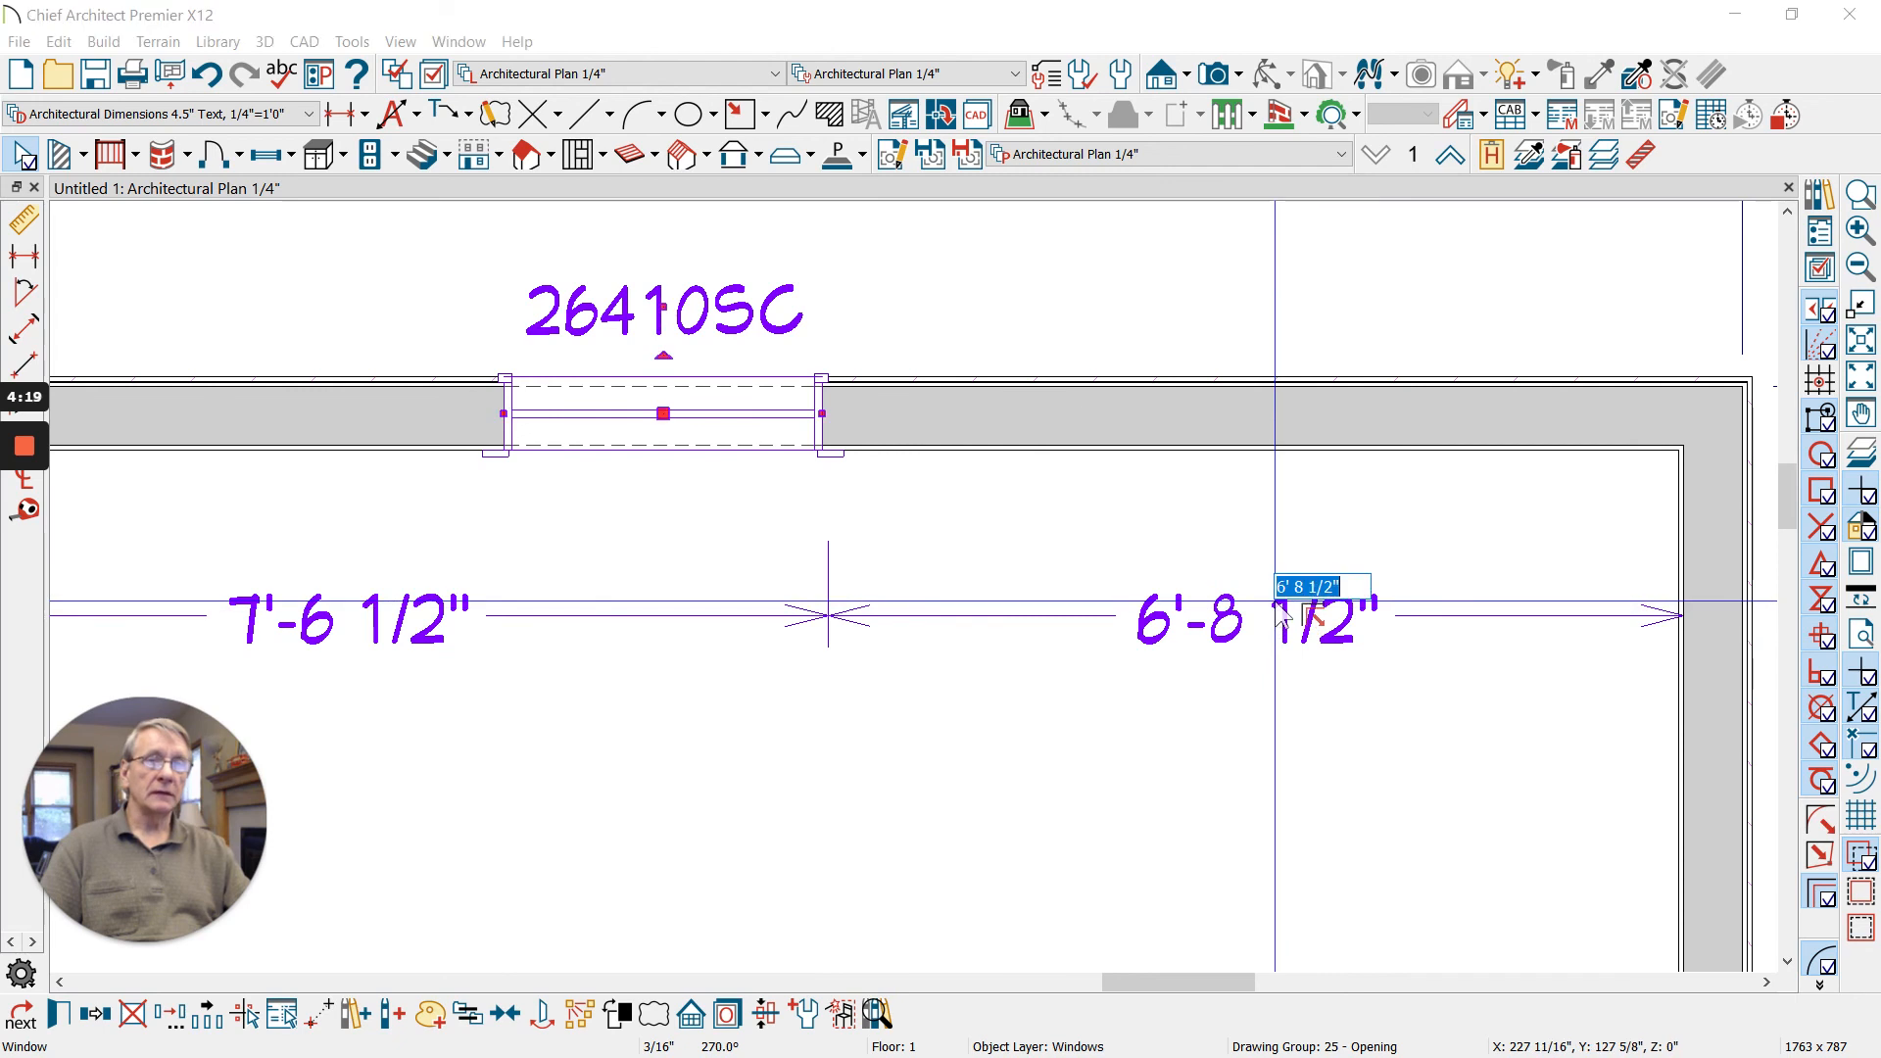
pyautogui.write("7'")
pyautogui.press('Return')
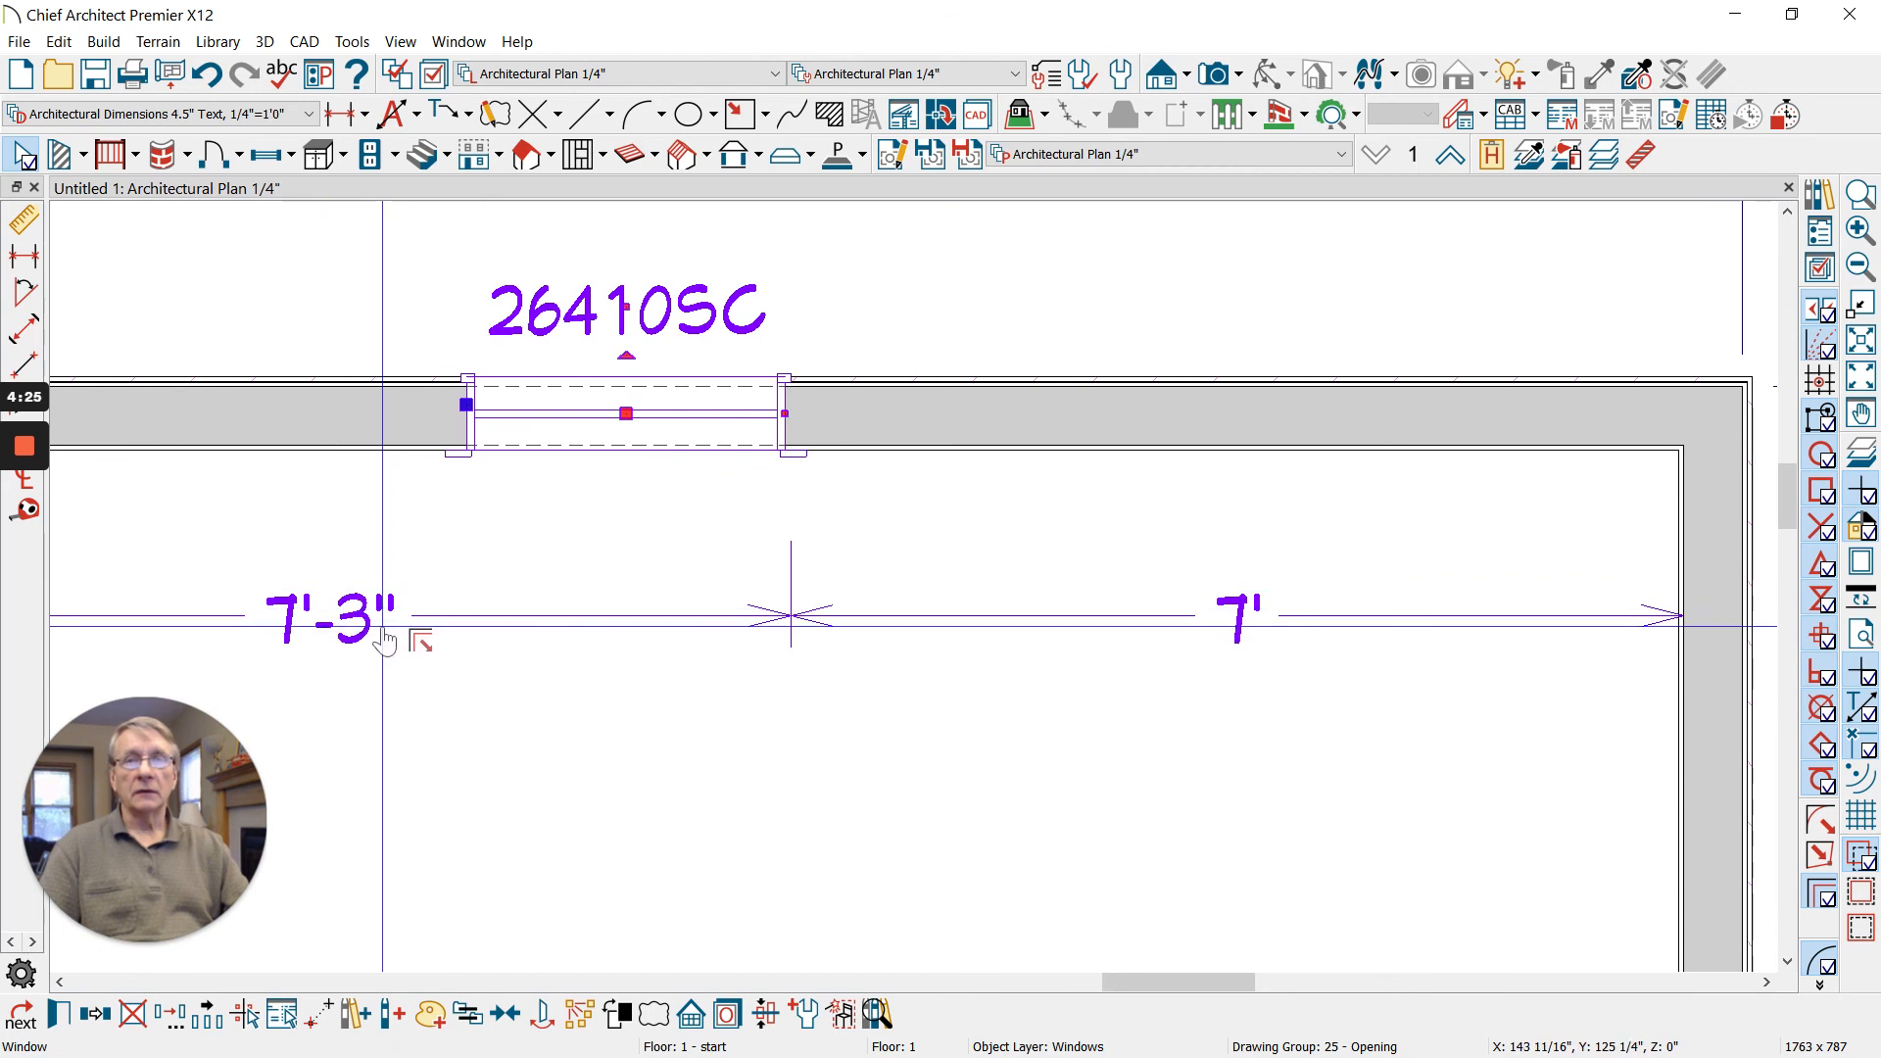
# - Add the window's left edge to the dimension line and set the window's width to 36, resizing from that edge
pyautogui.click(617, 644)
pyautogui.moveTo(599, 642); pyautogui.dragTo(463, 424)
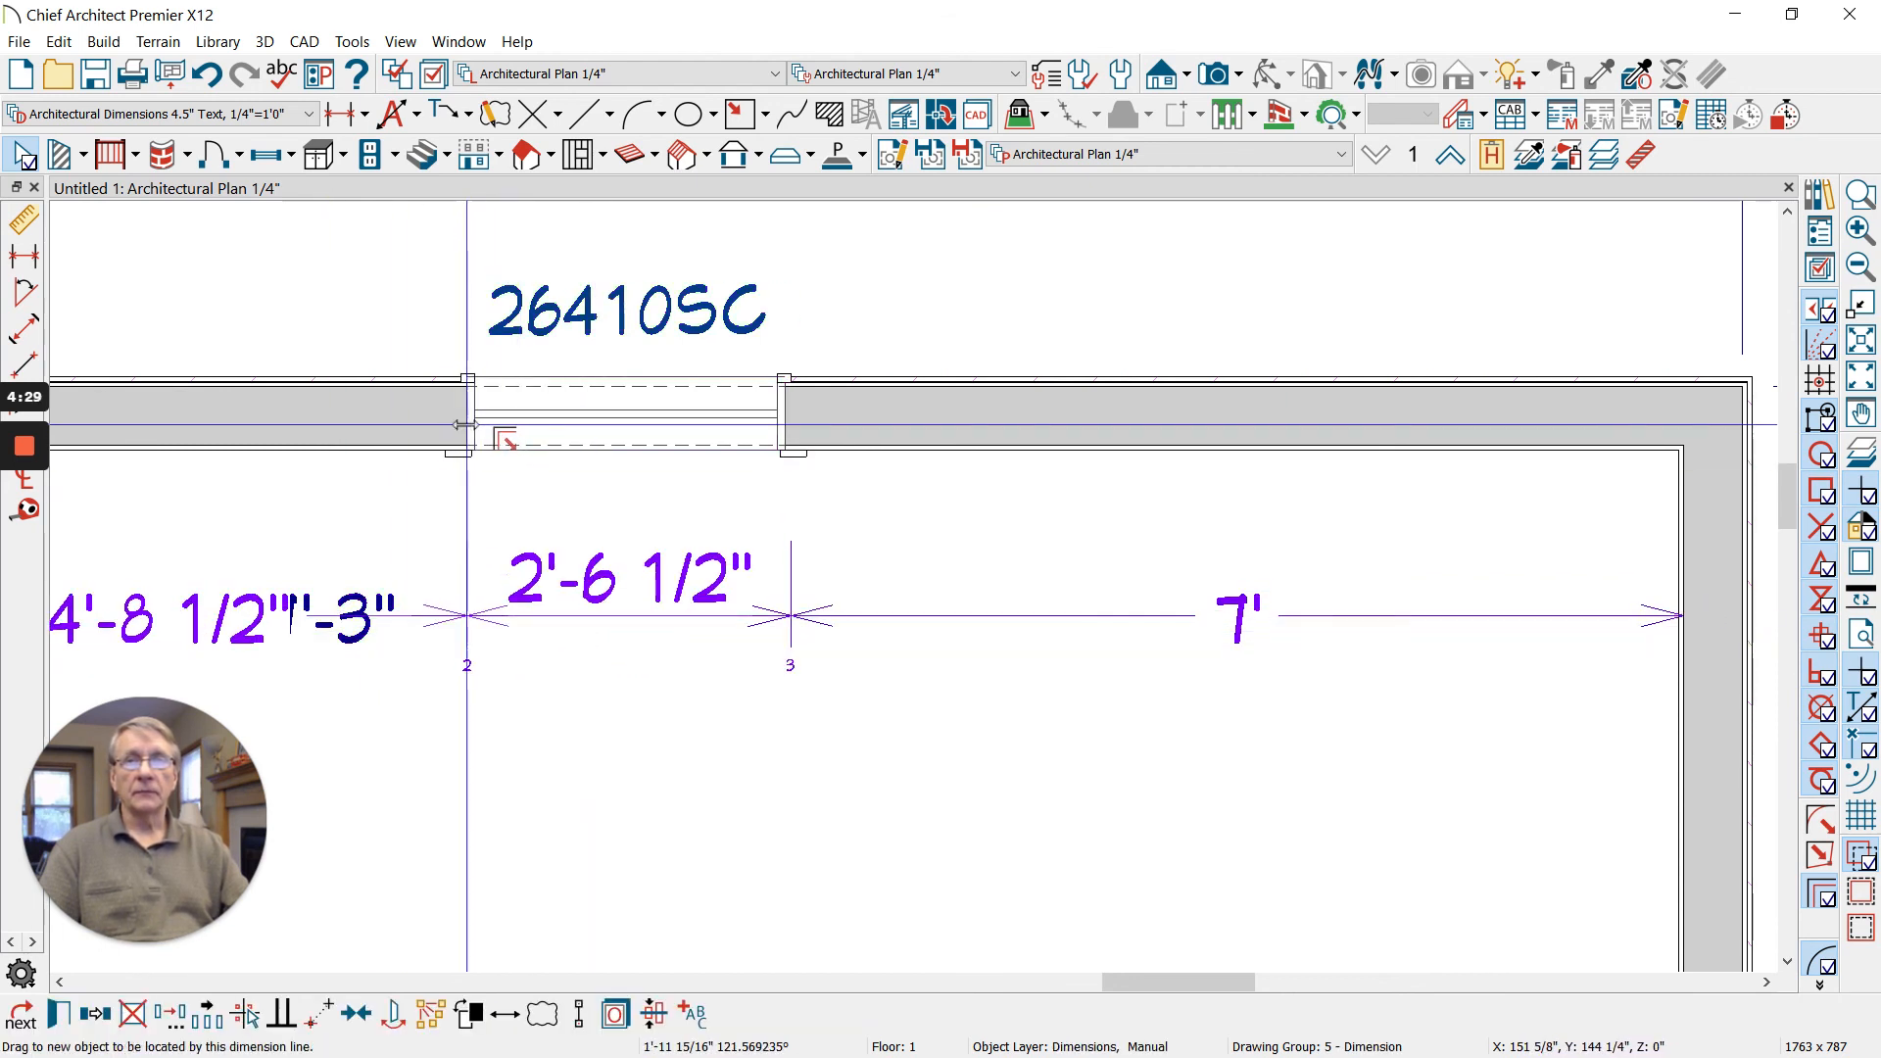
pyautogui.click(505, 426)
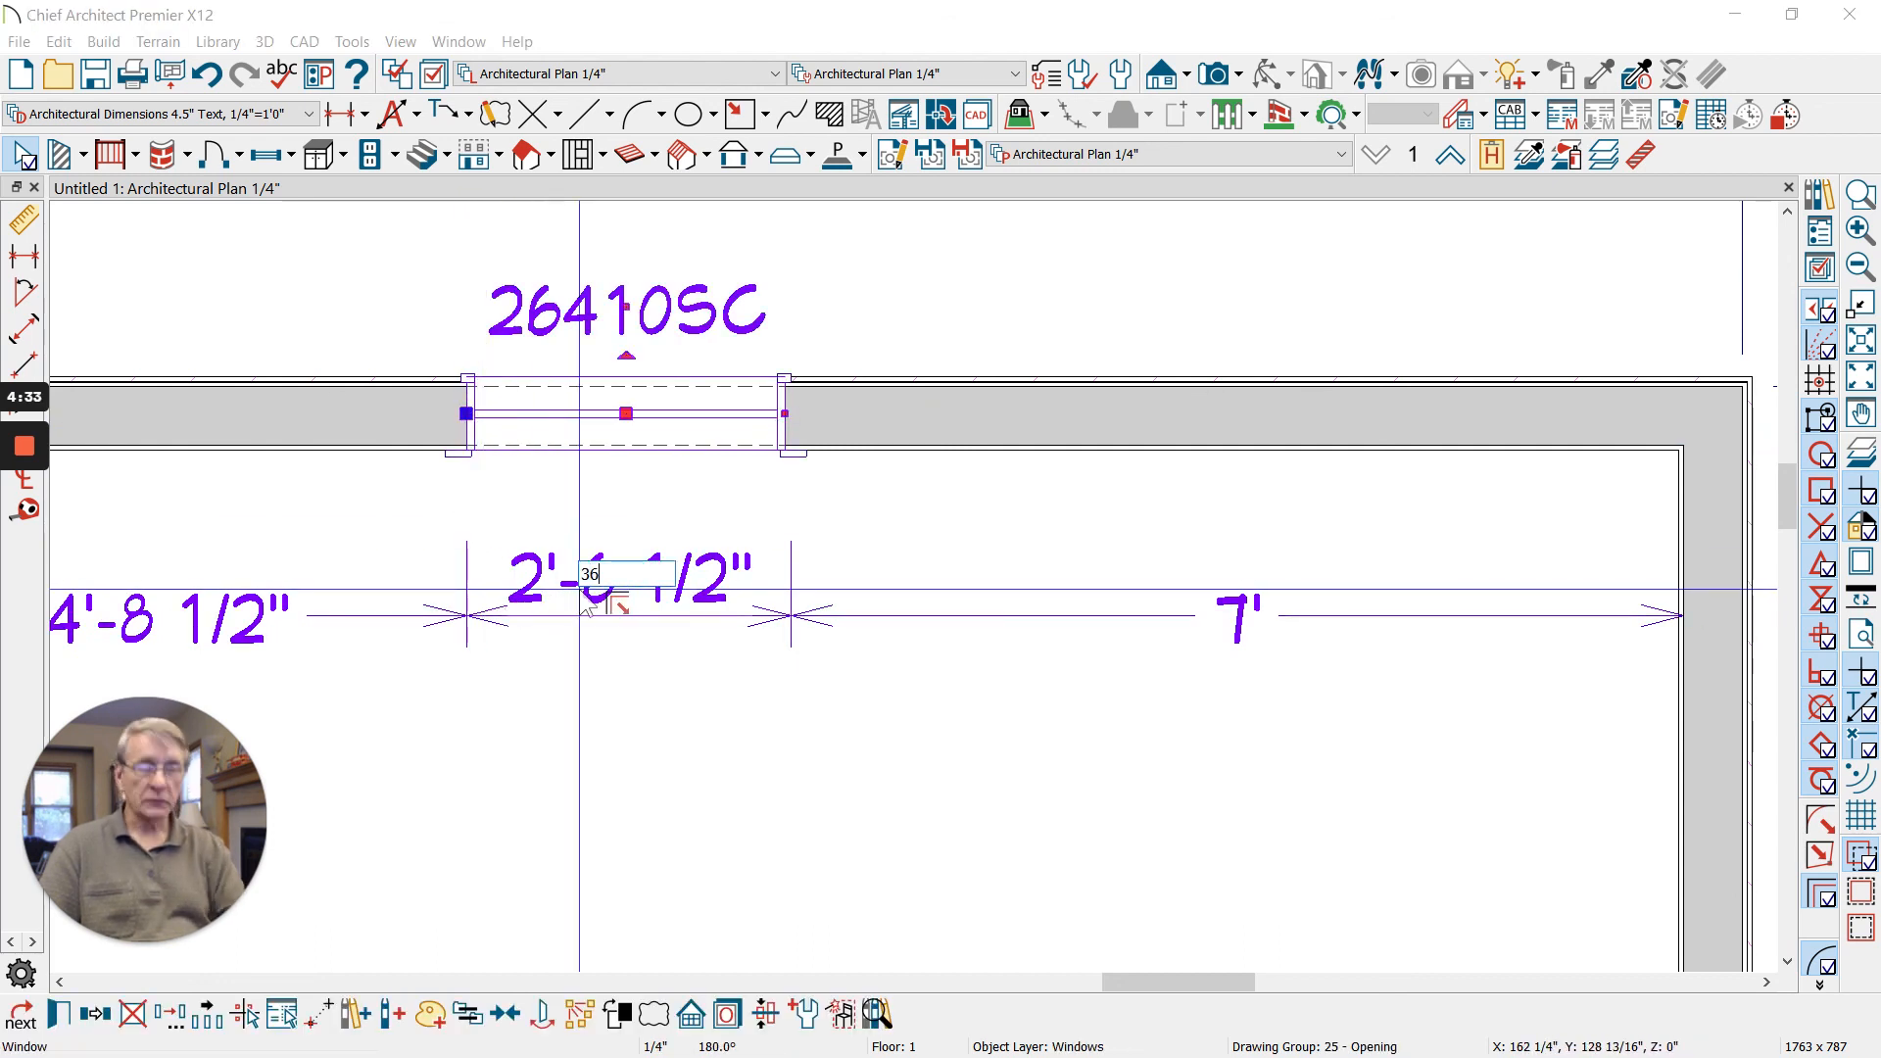
pyautogui.write('36')
pyautogui.press('Return')
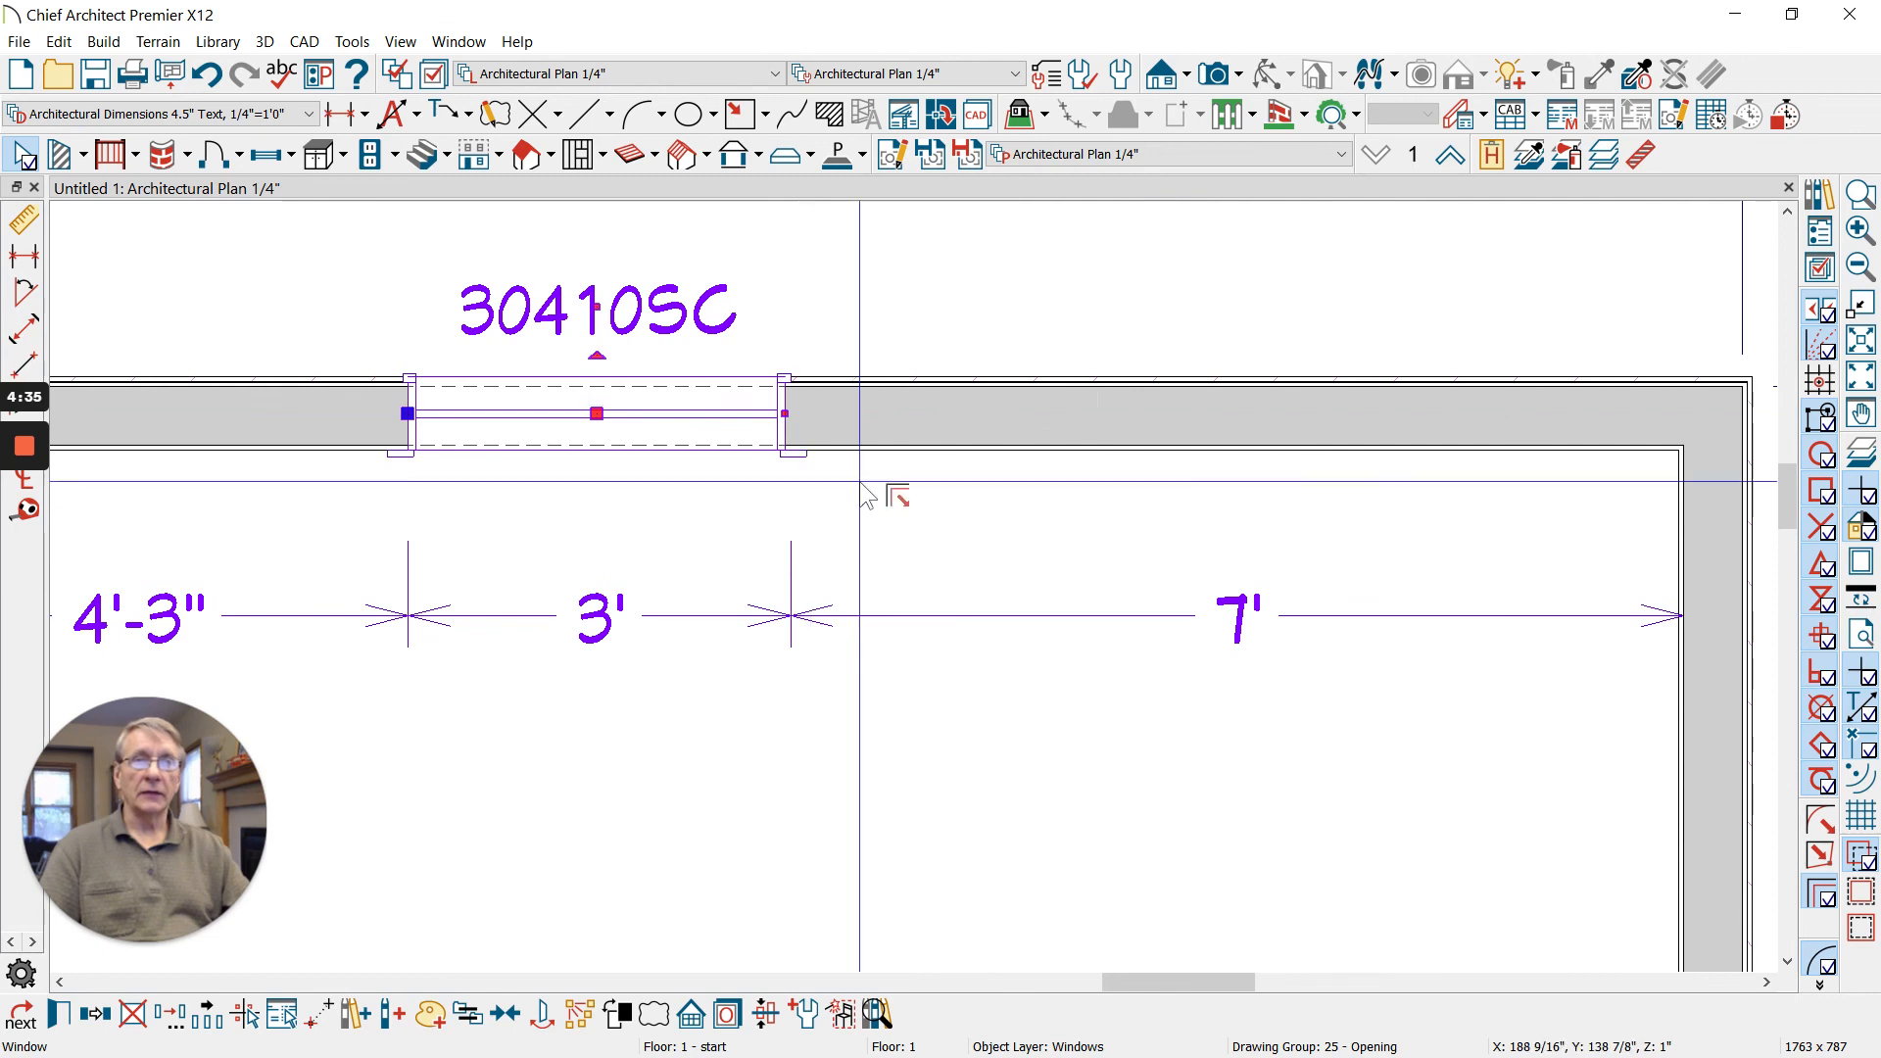
pyautogui.press('Escape')
pyautogui.scroll(-2, 1161, 585)
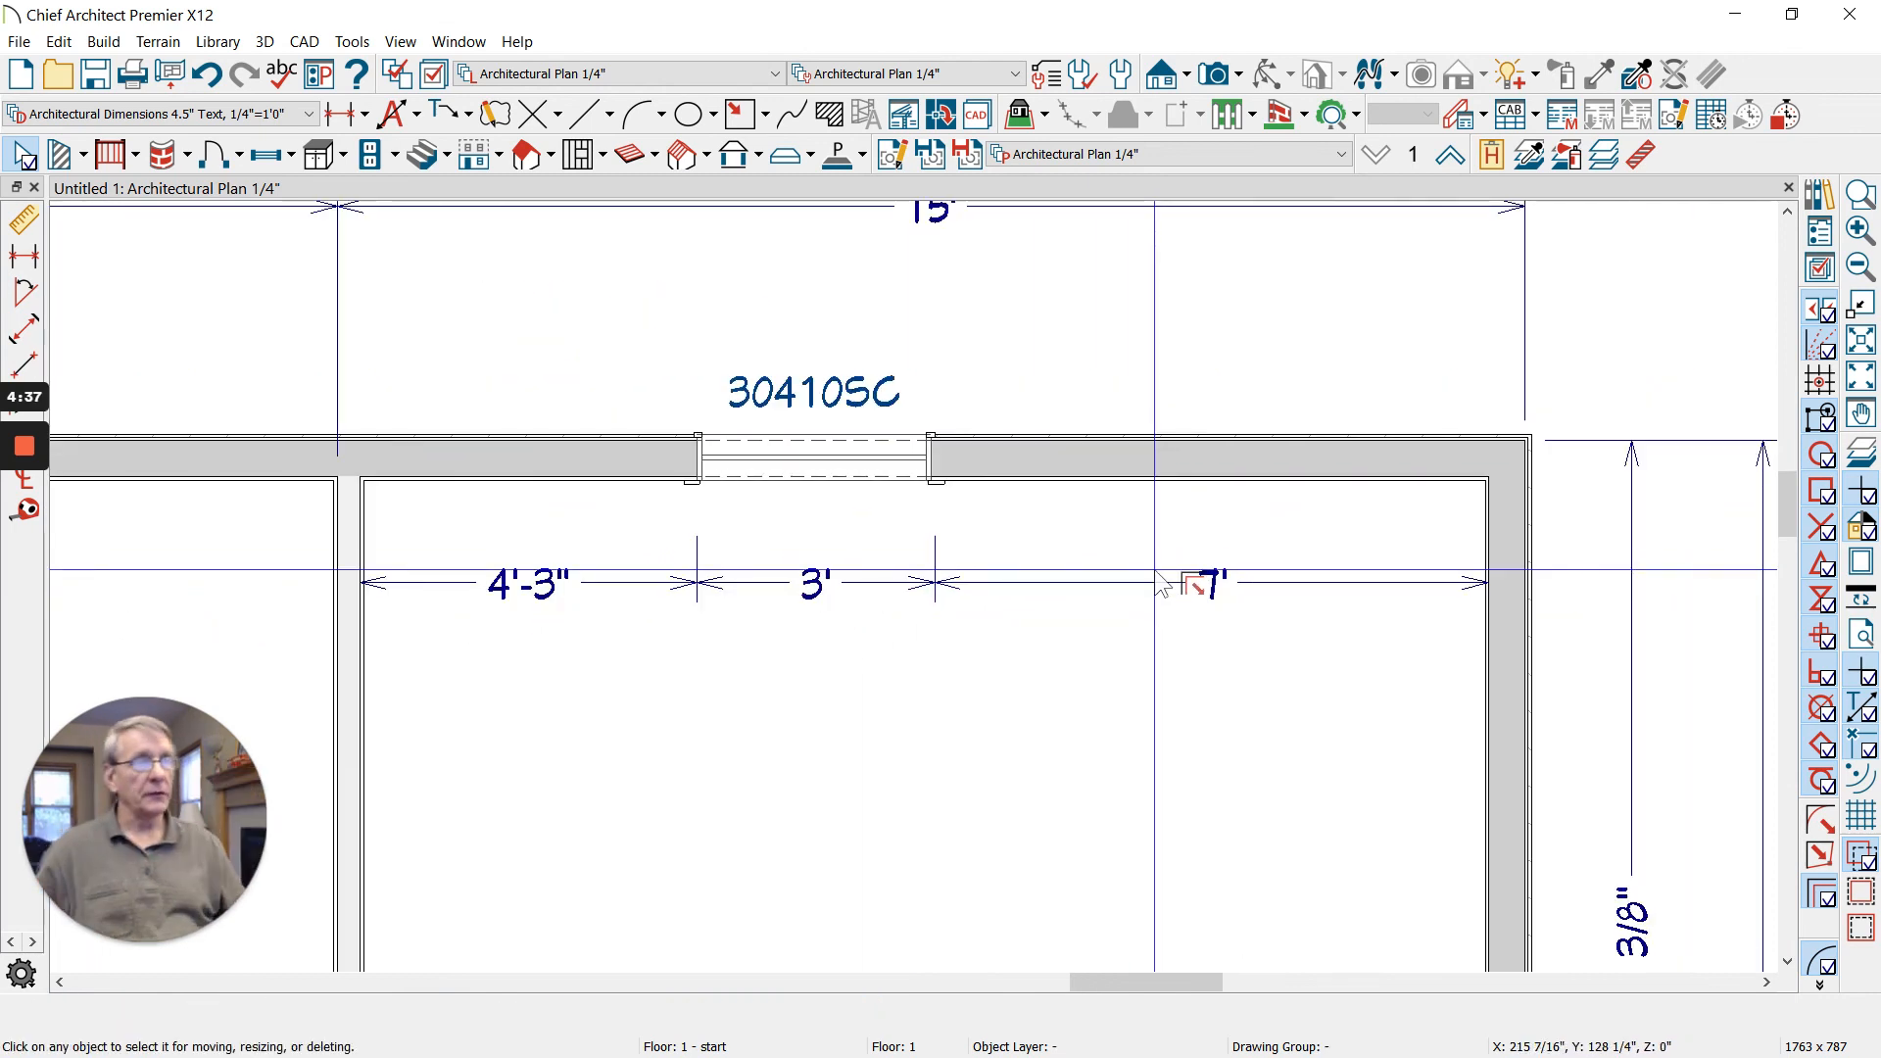